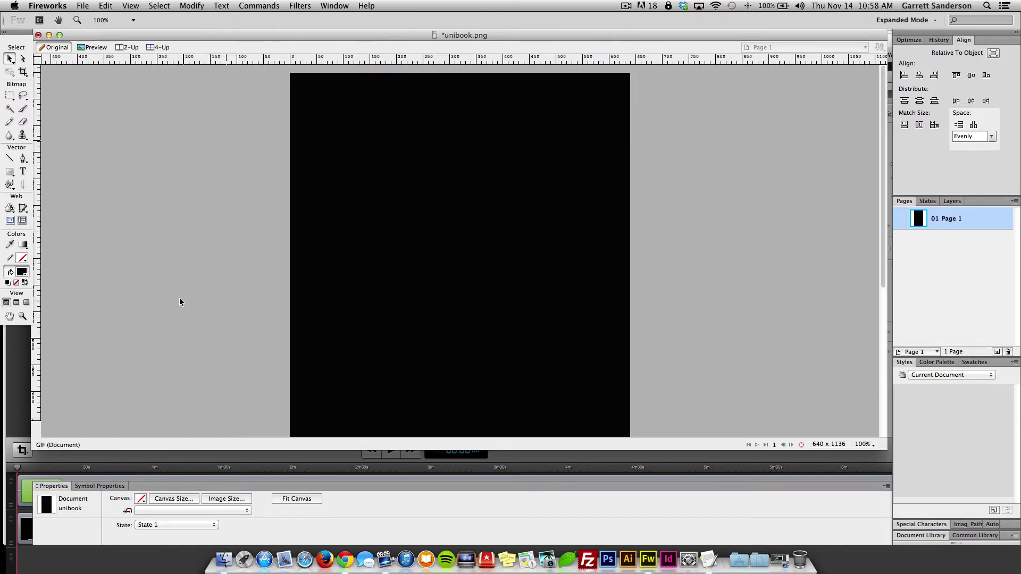
Step: Reposition the Fireworks document window on screen and pick the Pointer tool
{"action": "double_click", "coordinate": [200, 40]}
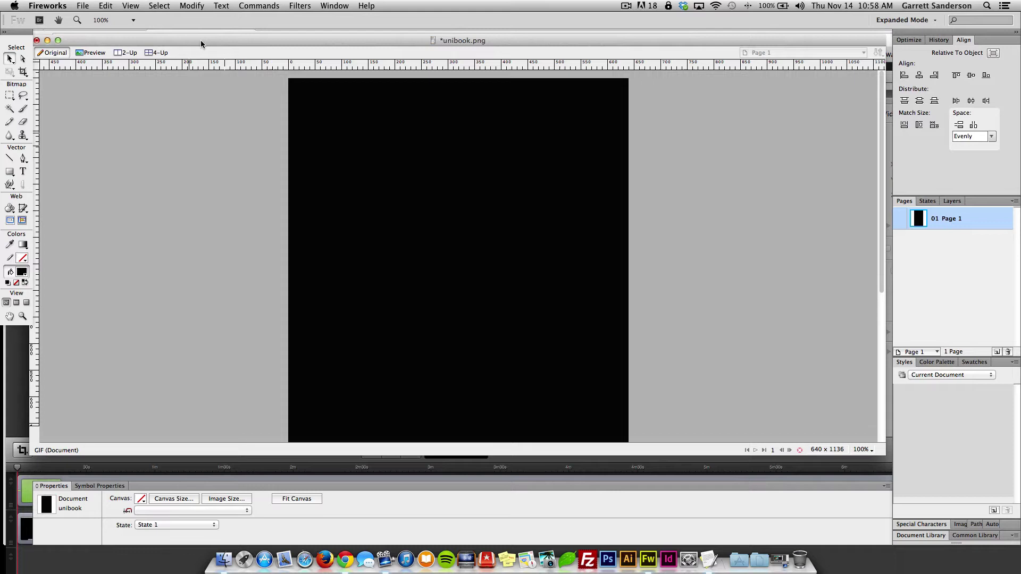
{"action": "left_click_drag", "start_coordinate": [200, 40], "coordinate": [206, 32]}
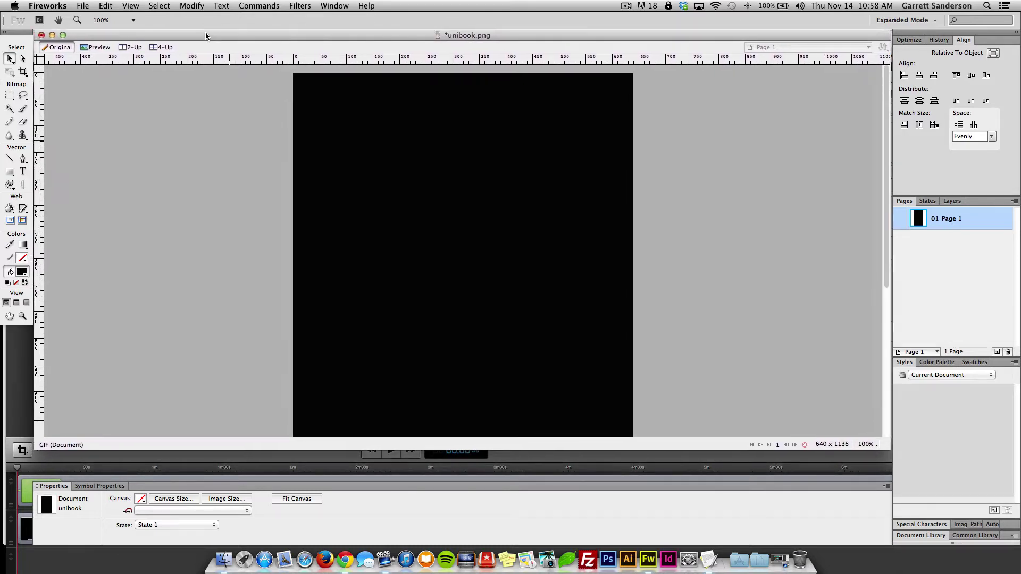
{"action": "left_click", "coordinate": [11, 59]}
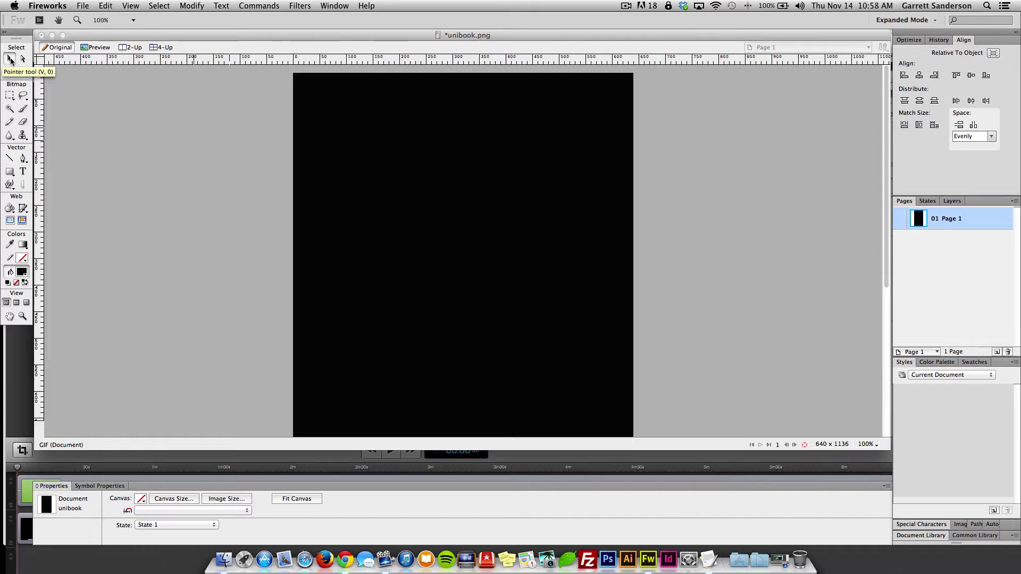
{"action": "left_click", "coordinate": [11, 59]}
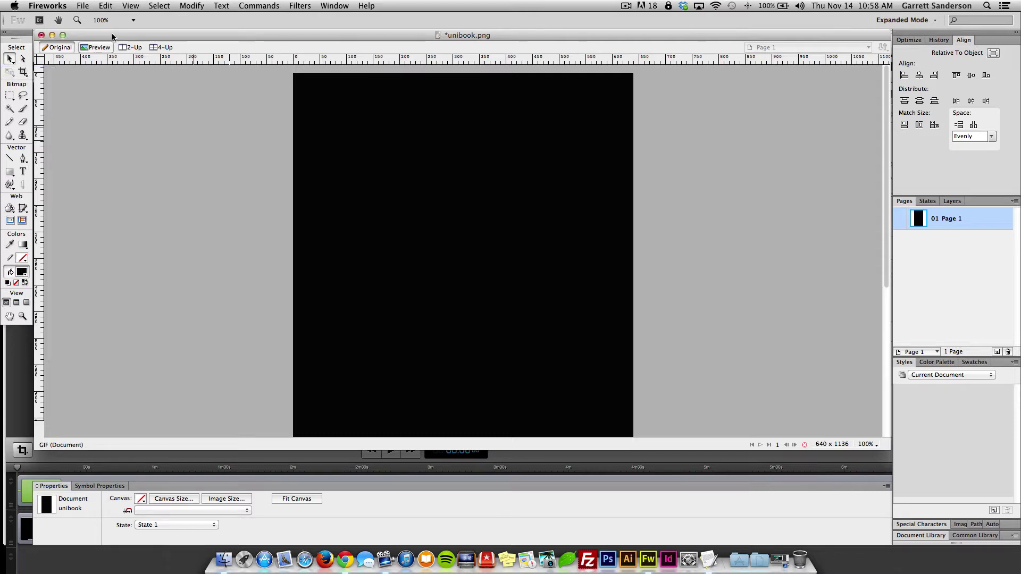
{"action": "left_click_drag", "start_coordinate": [111, 34], "coordinate": [110, 34]}
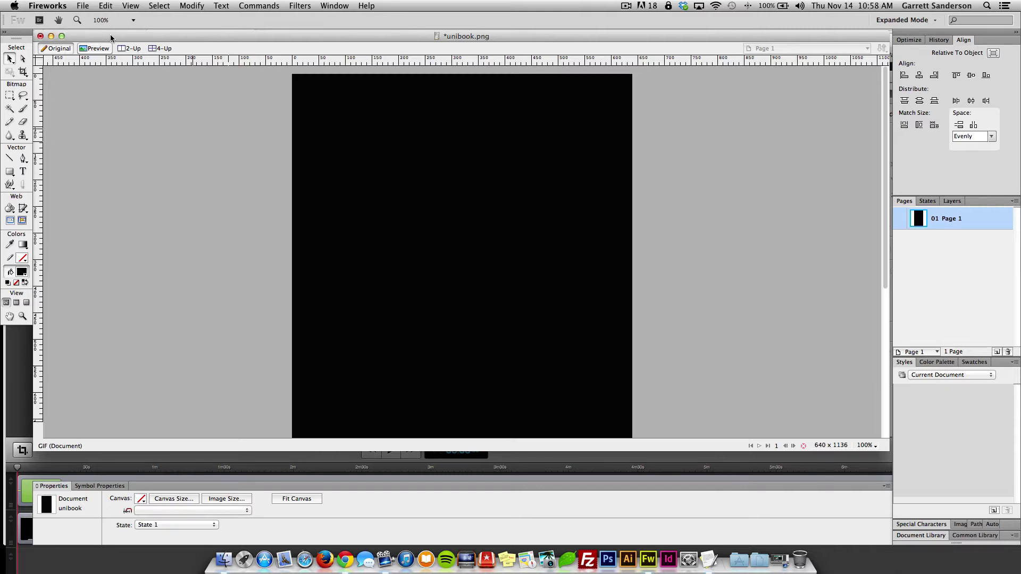
{"action": "left_click_drag", "start_coordinate": [110, 34], "coordinate": [105, 33]}
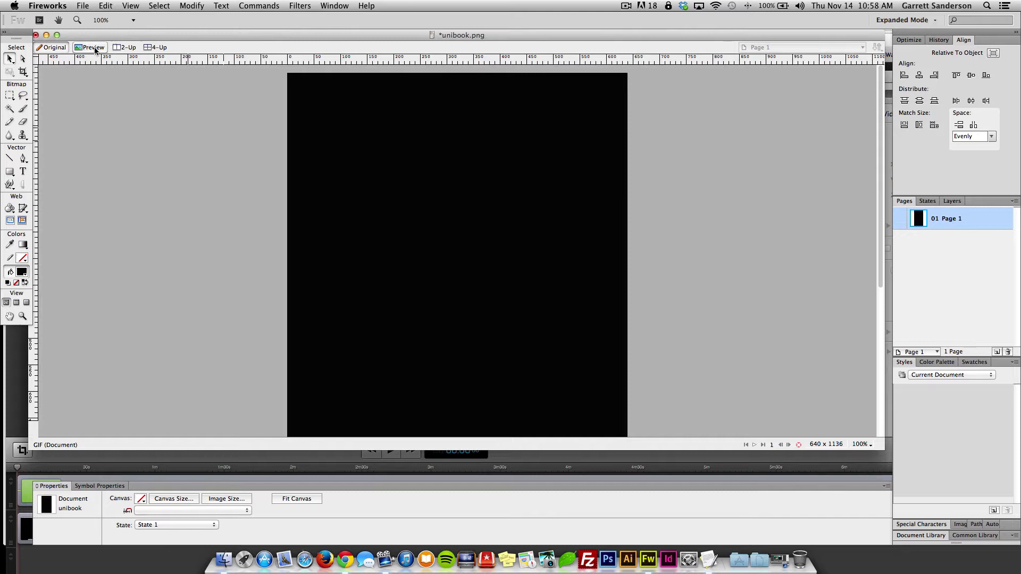
Step: Draw a dark grey header bar across the top of the canvas, aligned to the left edge
{"action": "left_click", "coordinate": [10, 171]}
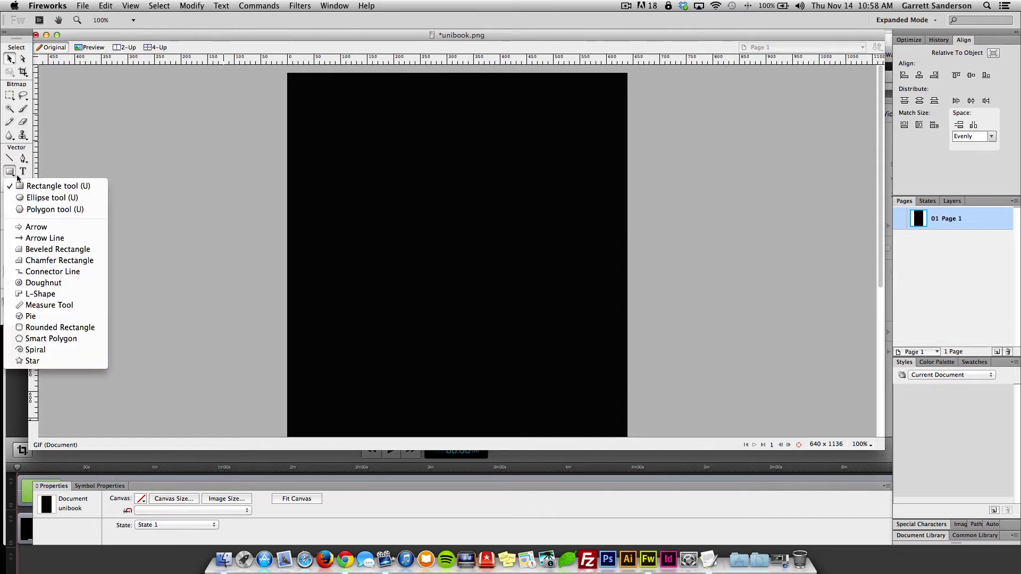
{"action": "left_click", "coordinate": [31, 187]}
{"action": "left_click_drag", "start_coordinate": [280, 69], "coordinate": [636, 111]}
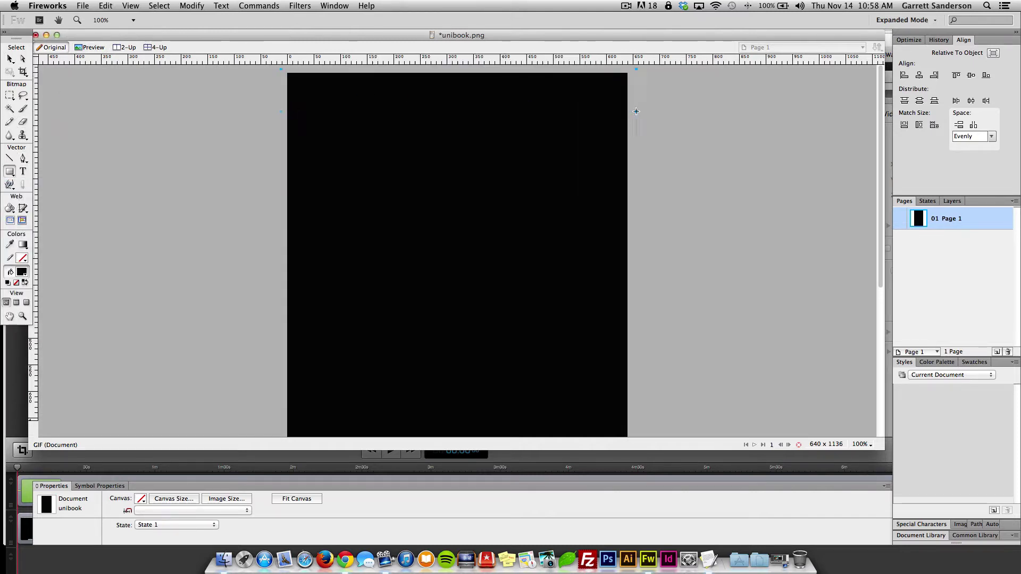
{"action": "left_click", "coordinate": [24, 272]}
{"action": "left_click", "coordinate": [31, 124]}
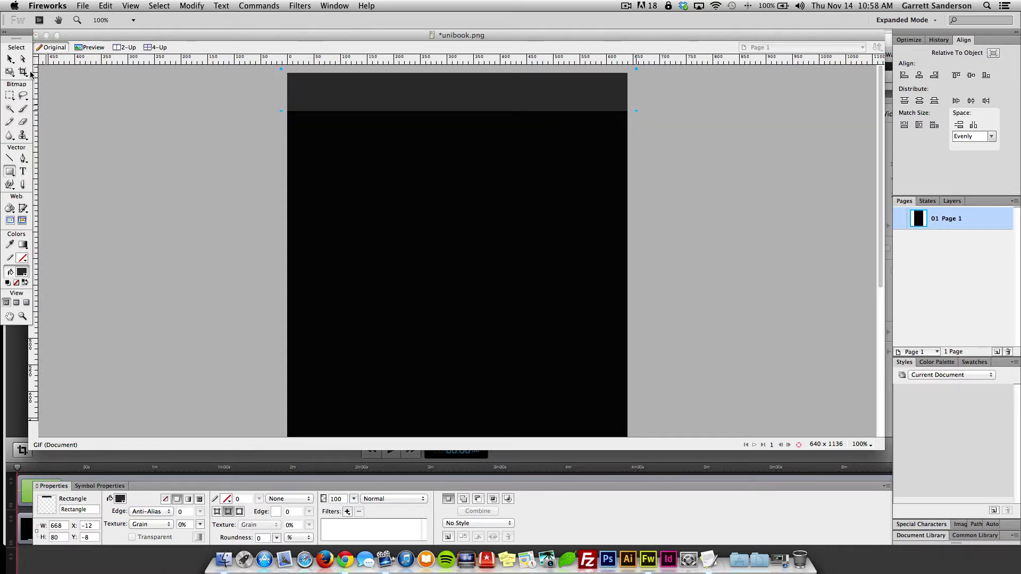
{"action": "left_click", "coordinate": [9, 55]}
{"action": "left_click_drag", "start_coordinate": [383, 100], "coordinate": [387, 103]}
{"action": "left_click", "coordinate": [110, 174]}
Step: Add 'UNIBOOKS' text in the header bar and move it toward the centre
{"action": "left_click", "coordinate": [23, 171]}
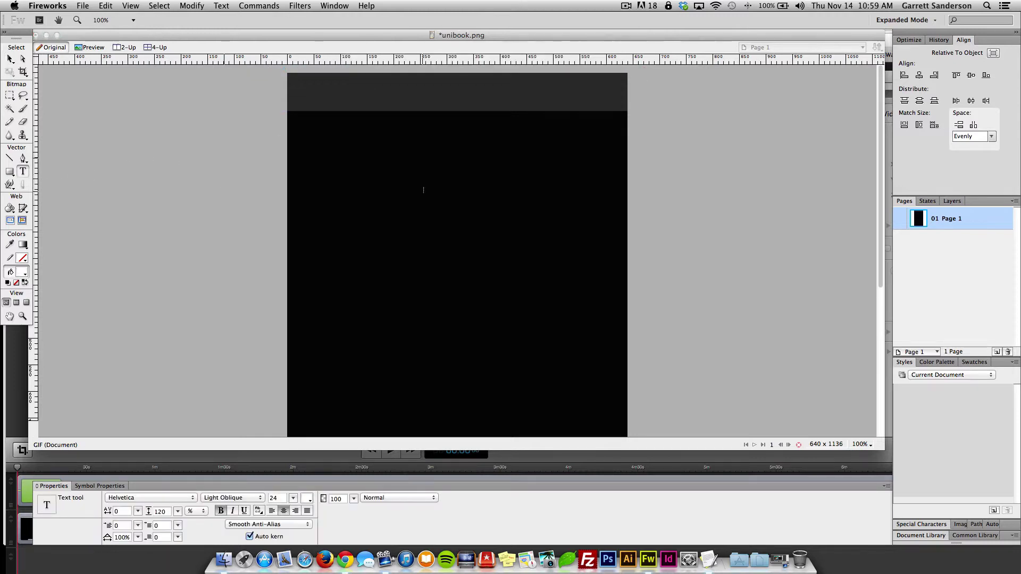
{"action": "left_click", "coordinate": [382, 92]}
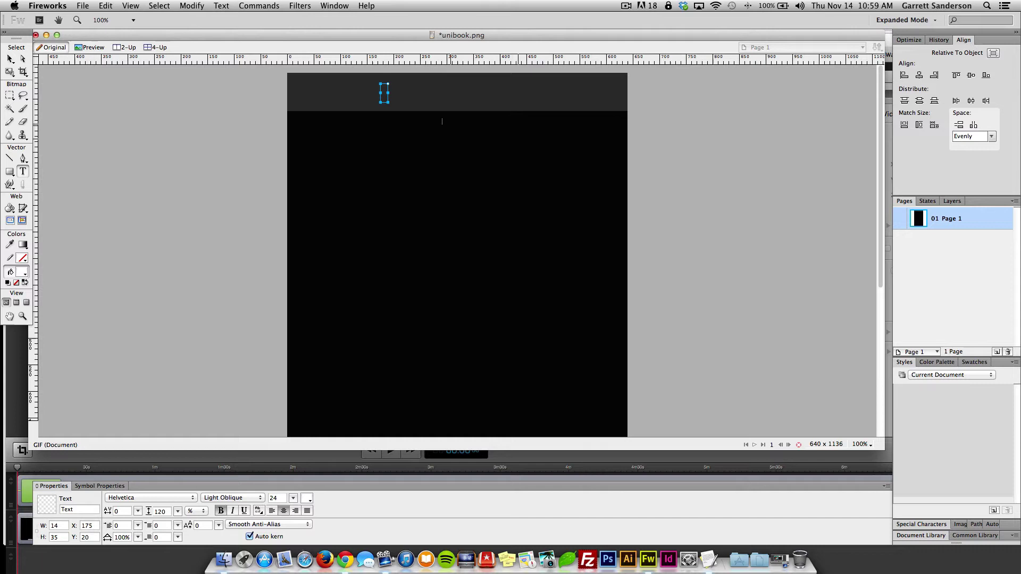
{"action": "type", "text": "UNIBOOKS"}
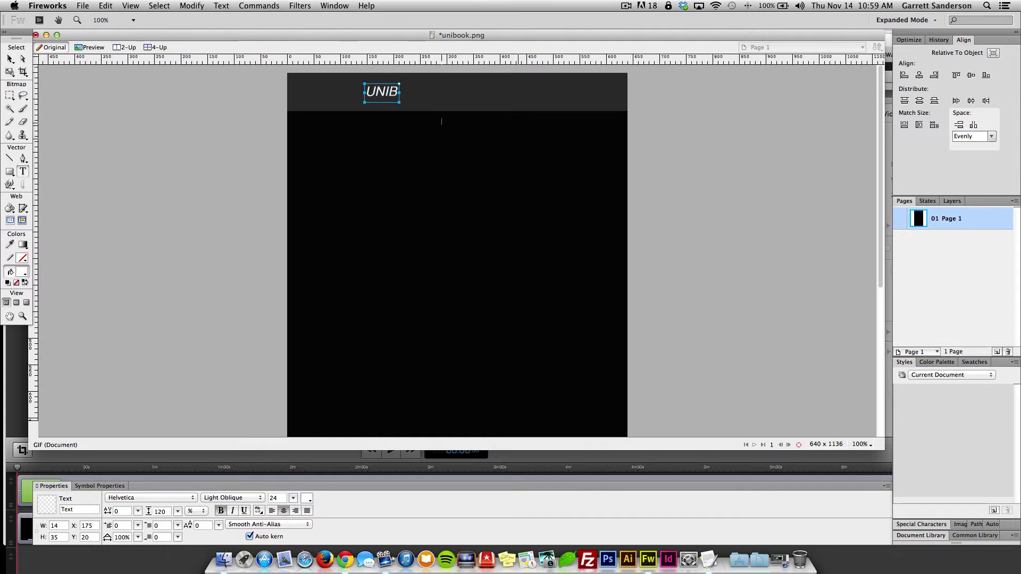
{"action": "left_click", "coordinate": [10, 58]}
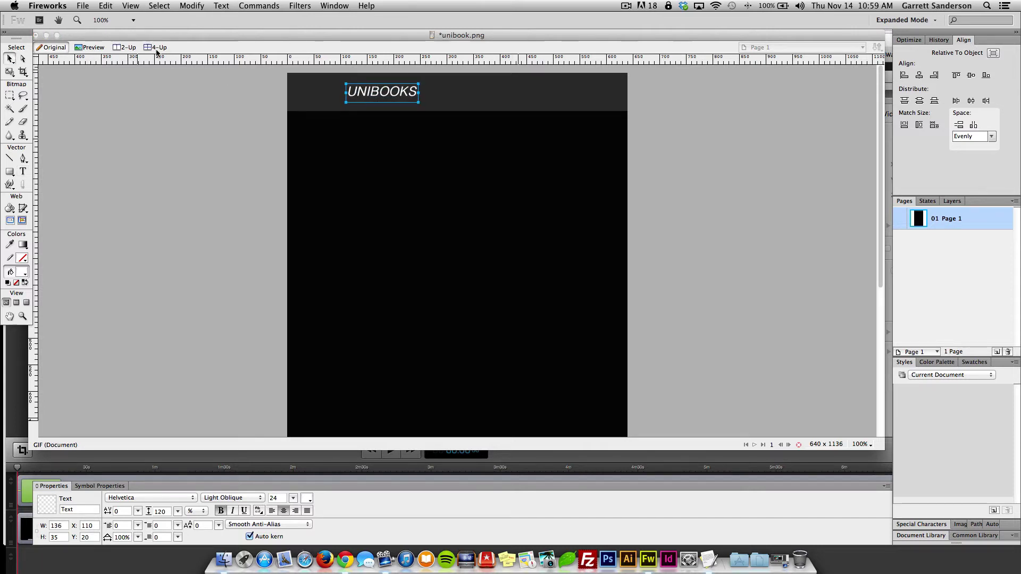
{"action": "left_click_drag", "start_coordinate": [402, 96], "coordinate": [471, 95]}
Step: Set the UNIBOOKS title font to Avenir Book and settle its position
{"action": "double_click", "coordinate": [471, 95]}
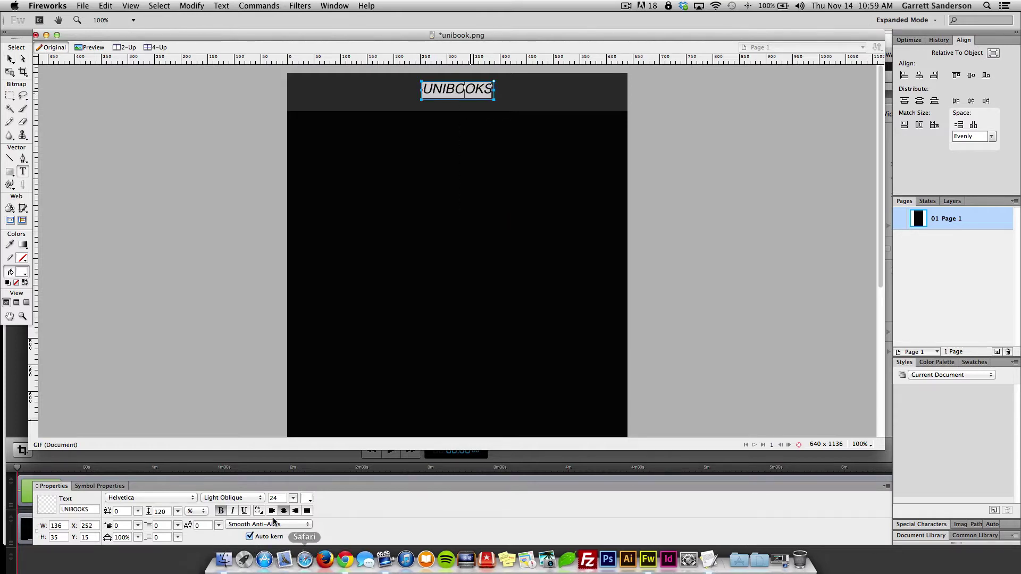
{"action": "left_click", "coordinate": [184, 499]}
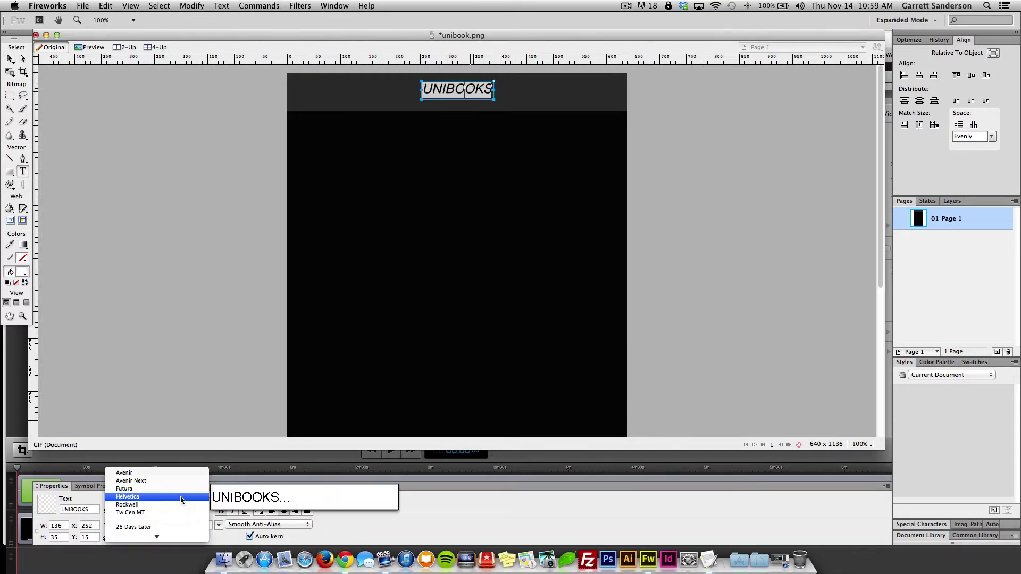
{"action": "left_click", "coordinate": [158, 474]}
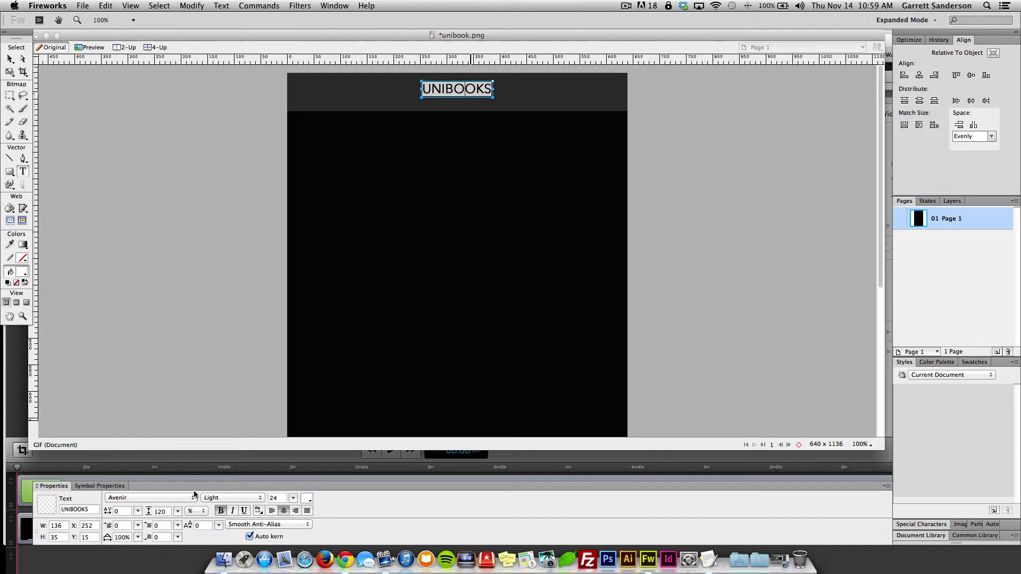
{"action": "left_click", "coordinate": [215, 498]}
{"action": "left_click", "coordinate": [217, 514]}
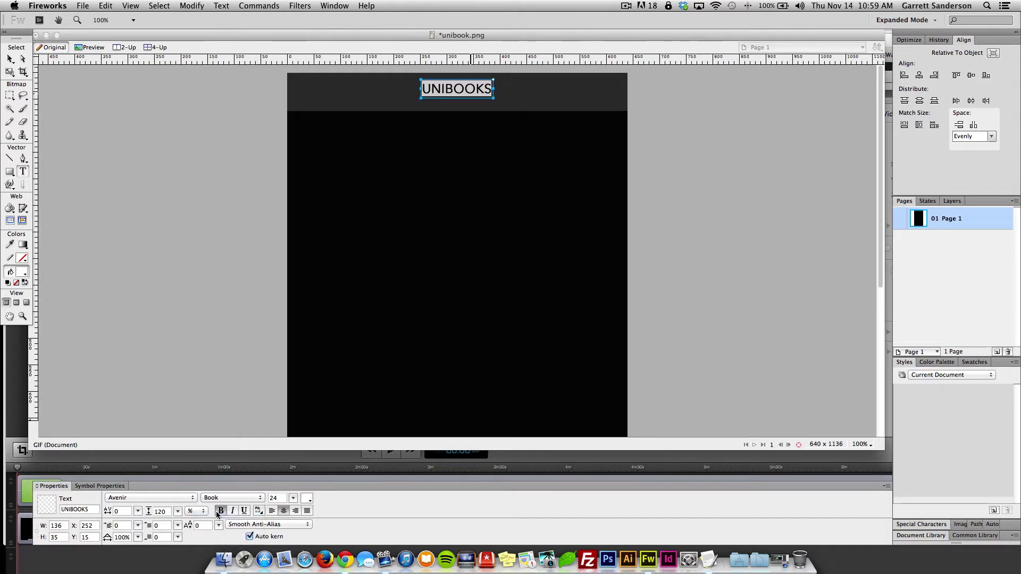
{"action": "left_click", "coordinate": [10, 58]}
{"action": "left_click", "coordinate": [127, 159]}
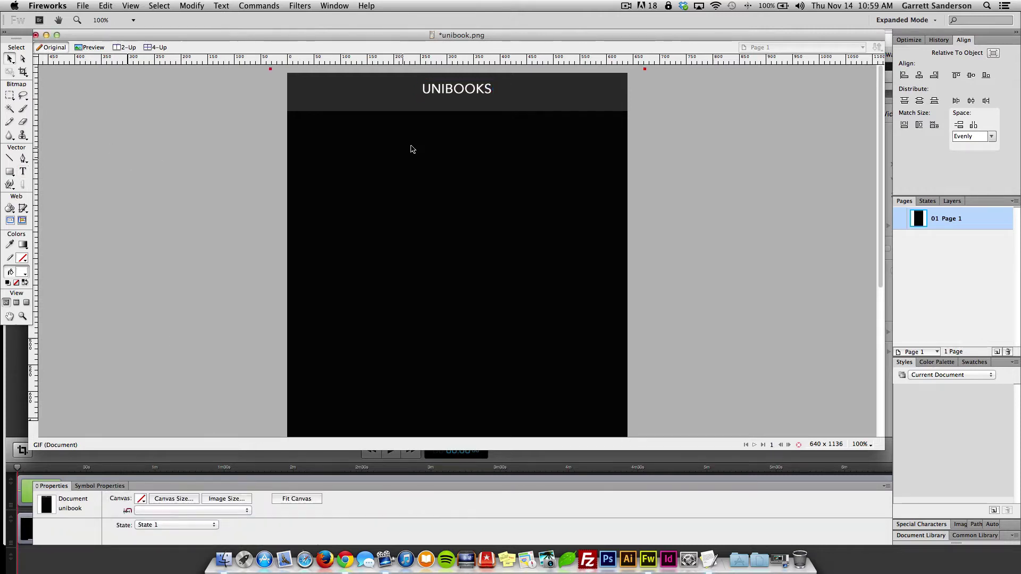
{"action": "left_click_drag", "start_coordinate": [462, 95], "coordinate": [461, 95]}
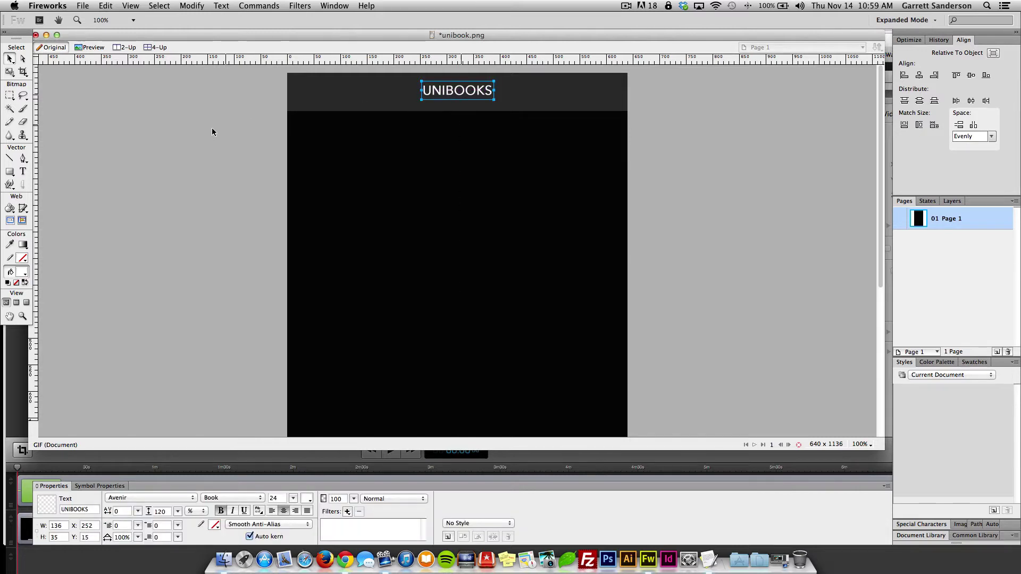
{"action": "left_click", "coordinate": [215, 142]}
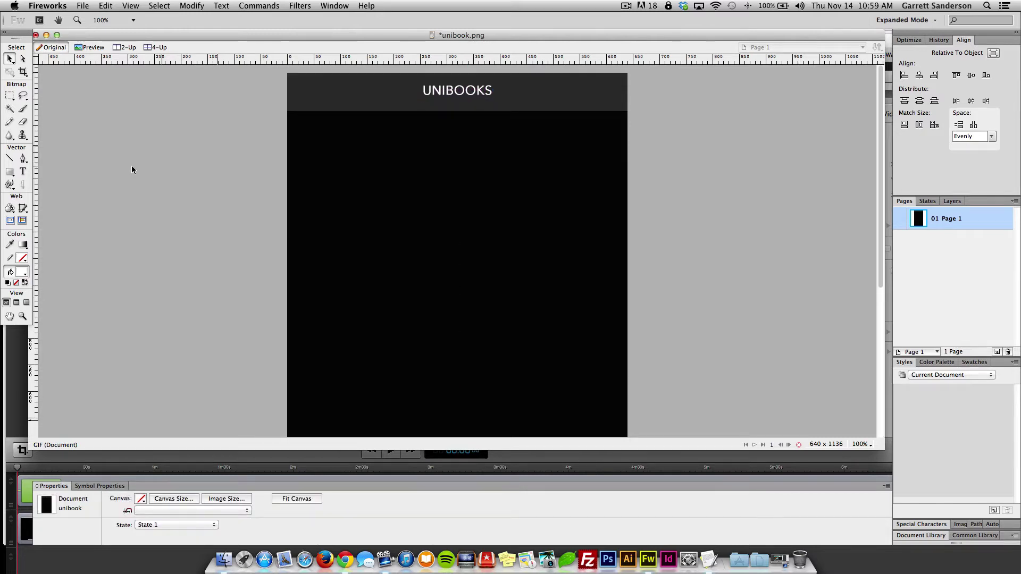
Step: Centre the UNIBOOKS title horizontally in the header bar
{"action": "left_click_drag", "start_coordinate": [450, 86], "coordinate": [451, 88]}
{"action": "left_click", "coordinate": [185, 141]}
{"action": "scroll", "coordinate": [110, 161], "scroll_direction": "down", "scroll_amount": 3}
{"action": "left_click", "coordinate": [23, 171]}
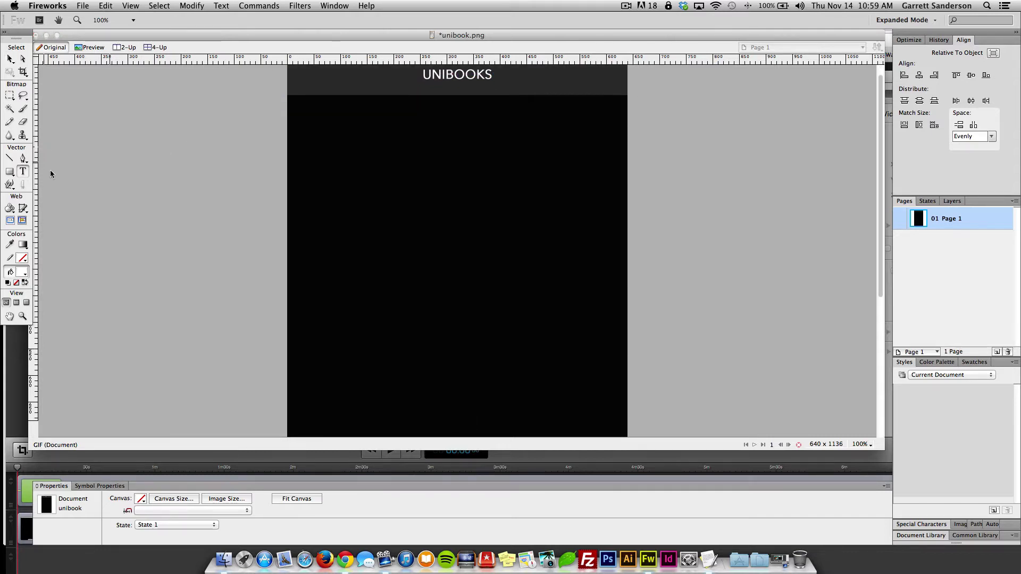
{"action": "left_click", "coordinate": [383, 163]}
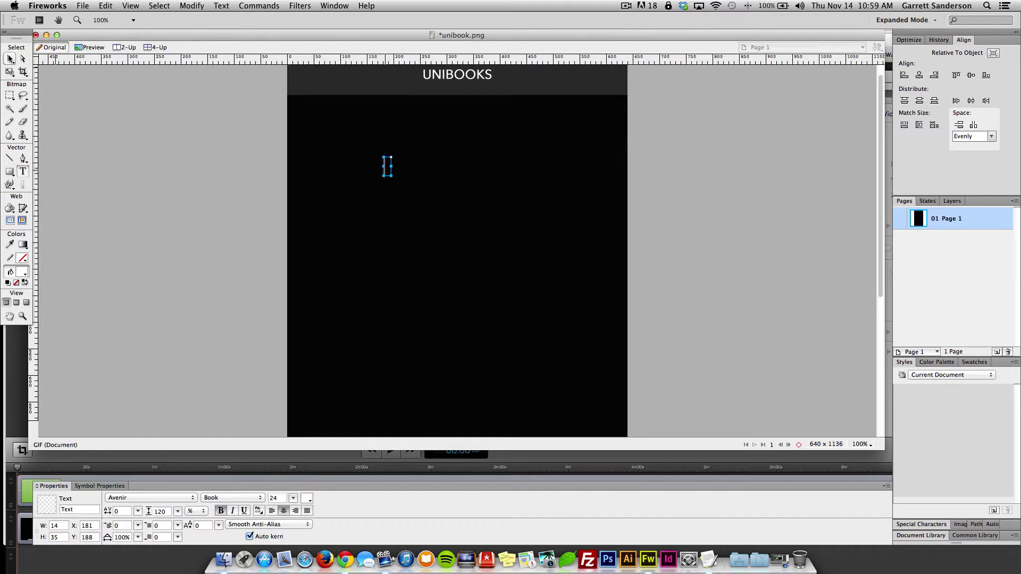
{"action": "left_click", "coordinate": [10, 59]}
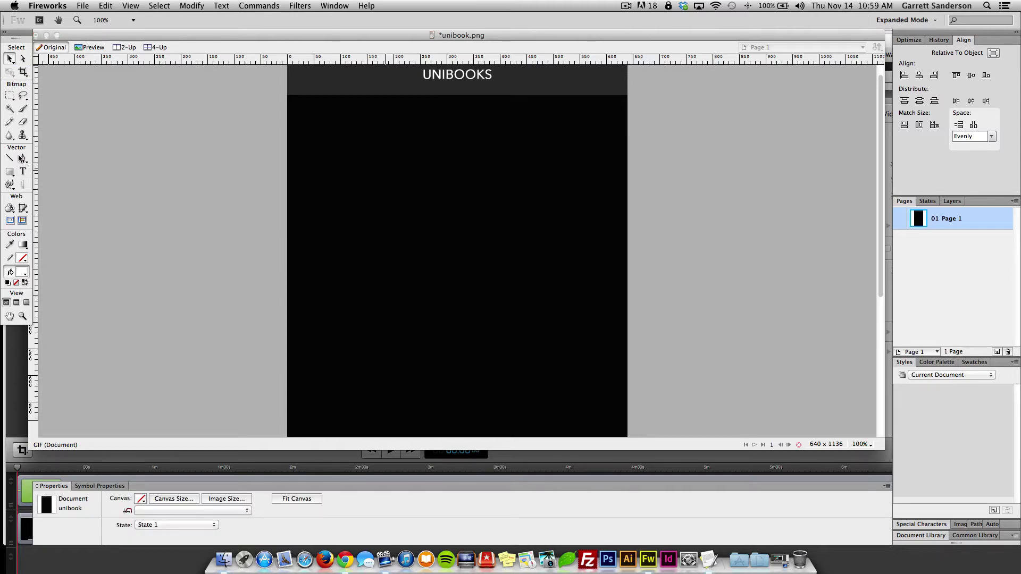
Step: Type 'Welcome to UNIBOOKS' below the header and centre it
{"action": "left_click", "coordinate": [23, 171]}
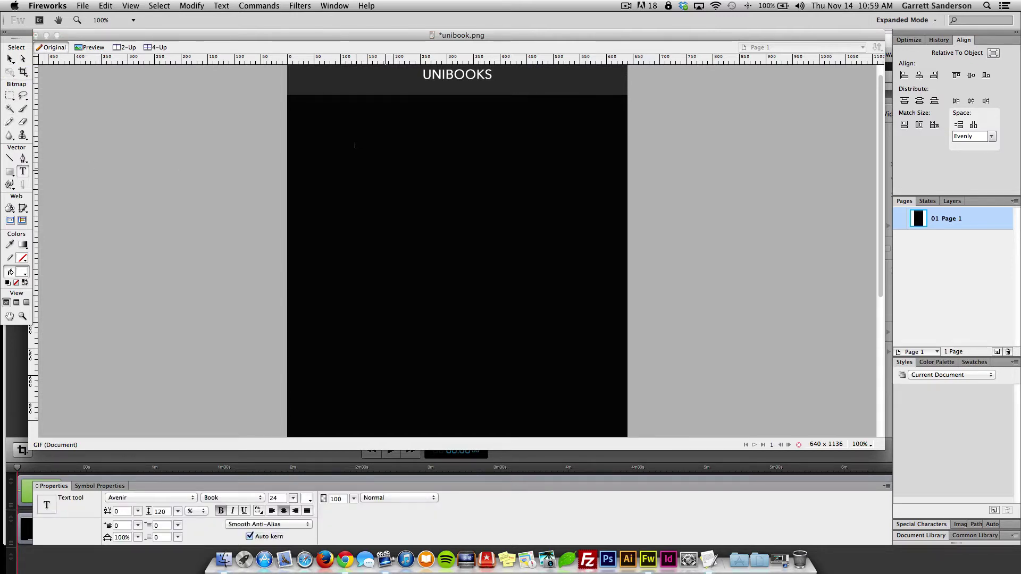
{"action": "left_click", "coordinate": [349, 158]}
{"action": "type", "text": "Wel"}
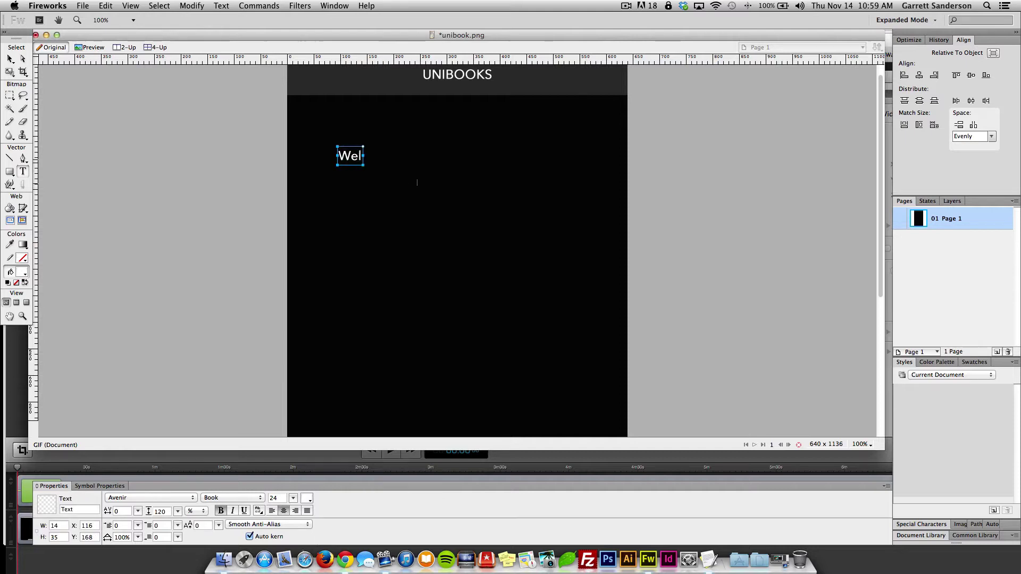
{"action": "type", "text": "come to Uni"}
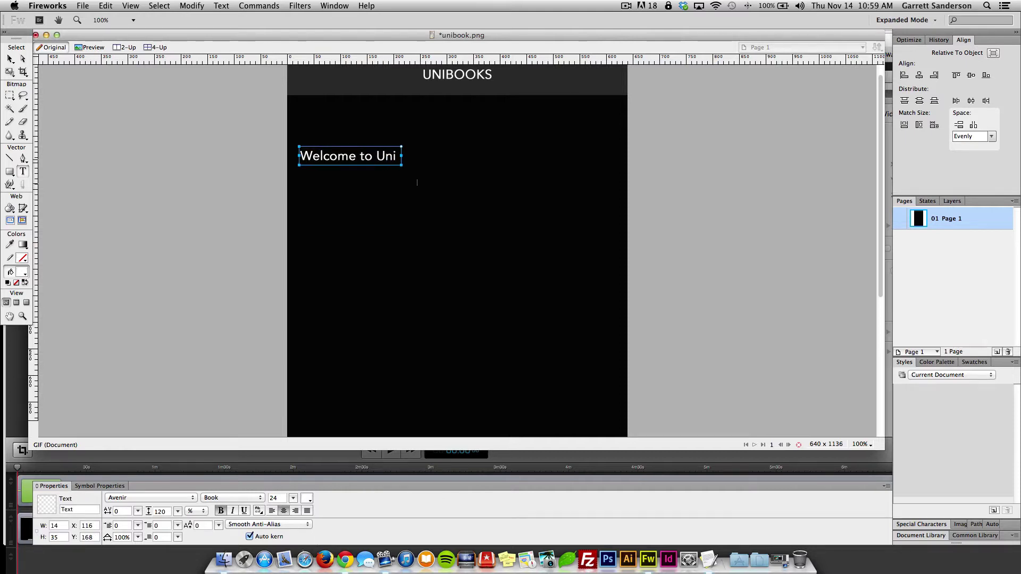
{"action": "key", "text": "BackSpace"}
{"action": "key", "text": "BackSpace"}
{"action": "type", "text": "NI"}
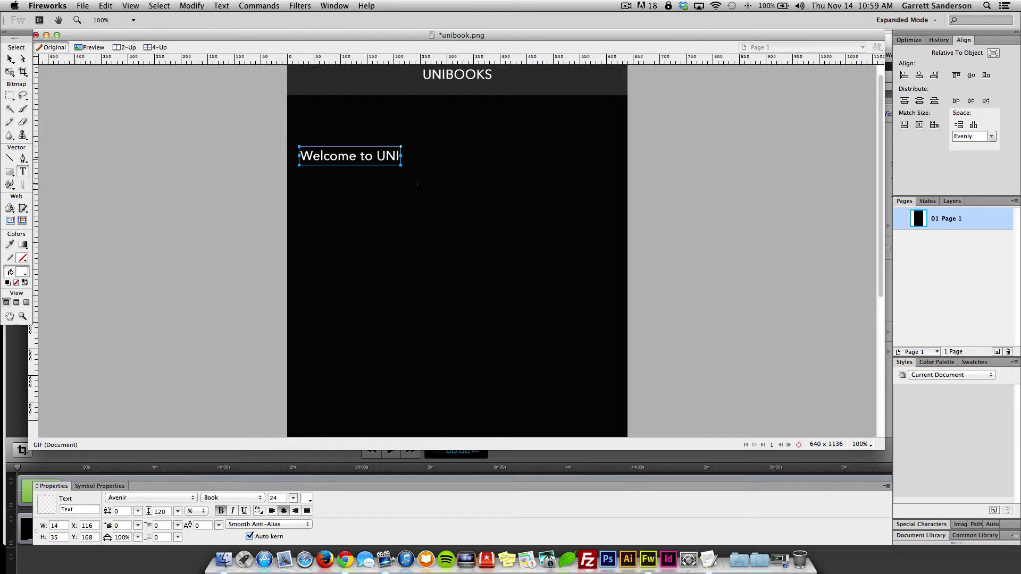
{"action": "type", "text": "BOOKS"}
{"action": "key", "text": "Escape"}
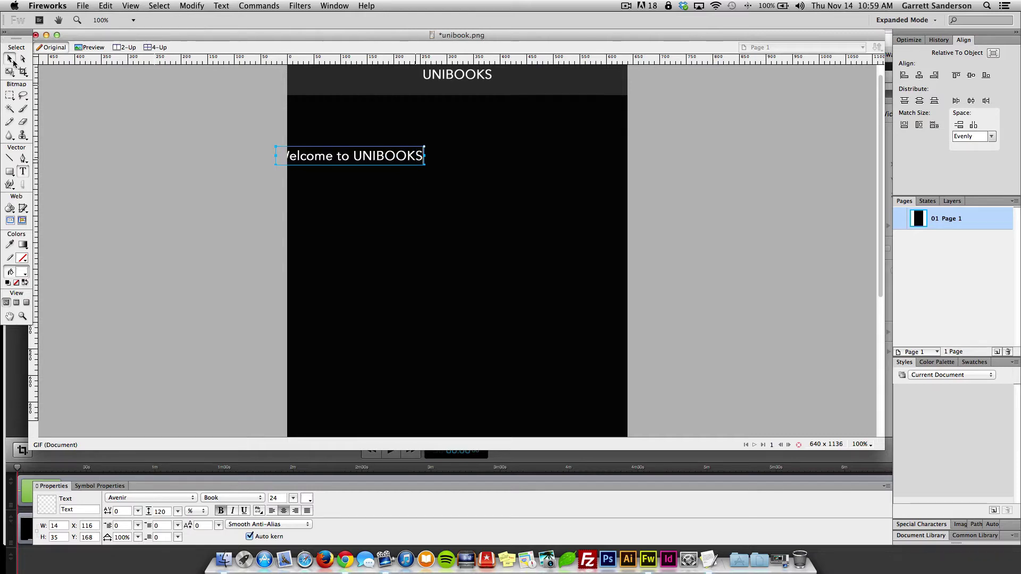
{"action": "left_click_drag", "start_coordinate": [401, 161], "coordinate": [509, 150]}
Step: Delete the title and header bar, then undo to bring back the UNIBOOKS header
{"action": "scroll", "coordinate": [542, 166], "scroll_direction": "up", "scroll_amount": 1}
{"action": "left_click", "coordinate": [473, 93]}
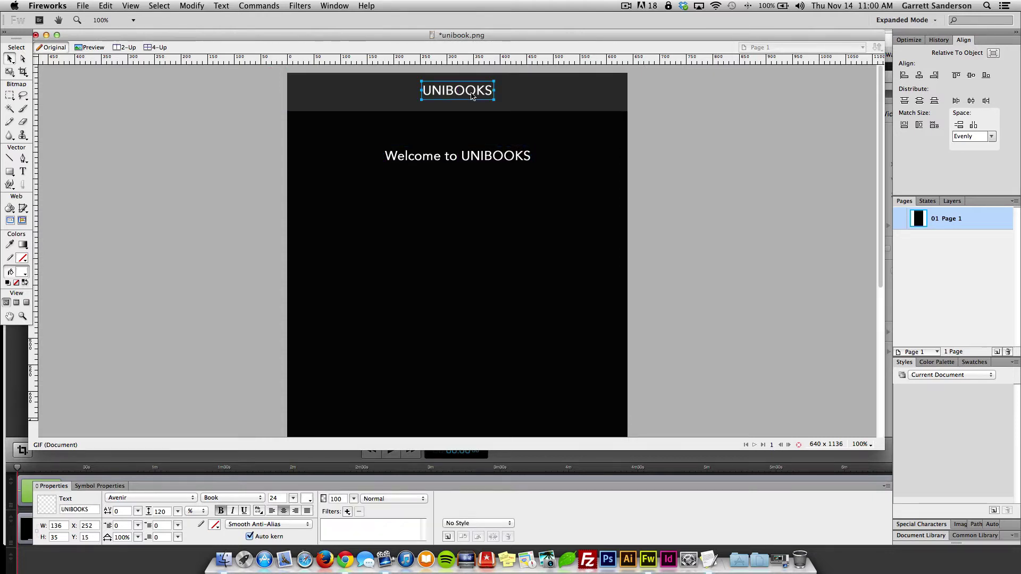
{"action": "key", "text": "Delete"}
{"action": "left_click", "coordinate": [476, 158]}
{"action": "mouse_move", "coordinate": [476, 159]}
{"action": "left_mouse_down"}
{"action": "mouse_move", "coordinate": [464, 122]}
{"action": "mouse_move", "coordinate": [463, 147]}
{"action": "left_mouse_up"}
{"action": "left_click", "coordinate": [467, 96]}
{"action": "key", "text": "Delete"}
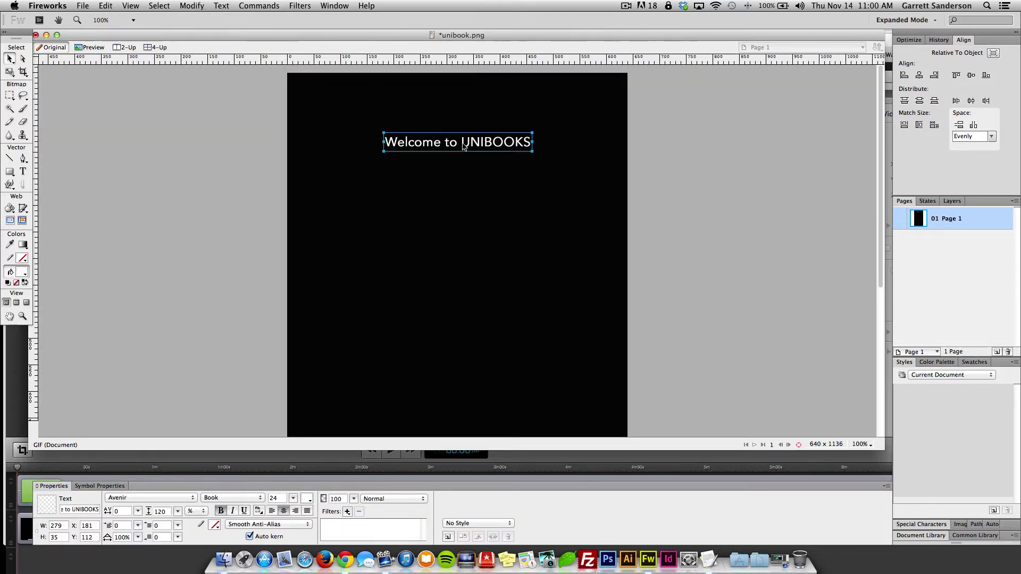
{"action": "key", "text": "super+z"}
{"action": "key", "text": "super+z"}
{"action": "key", "text": "super+z"}
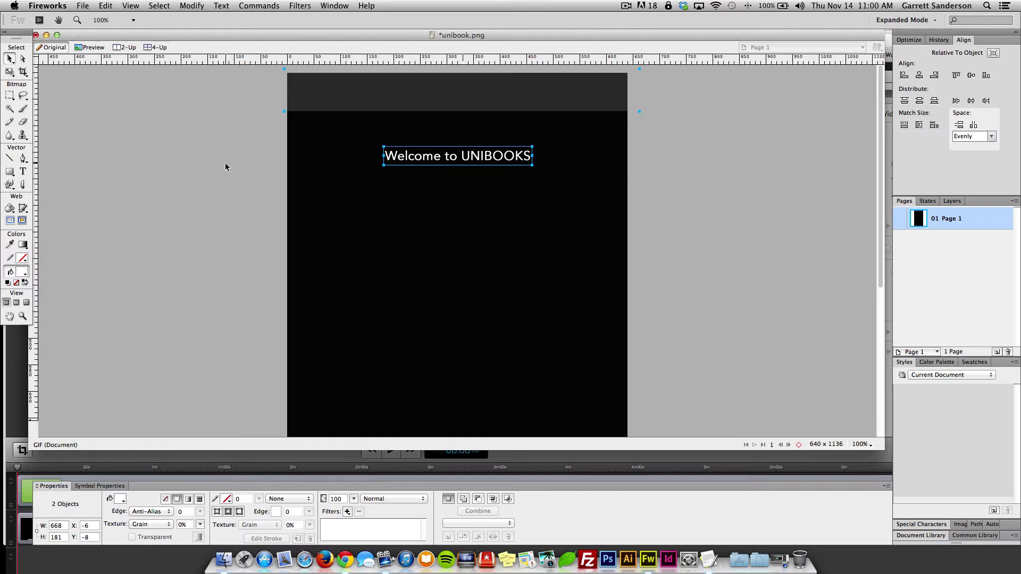
{"action": "left_click", "coordinate": [225, 167]}
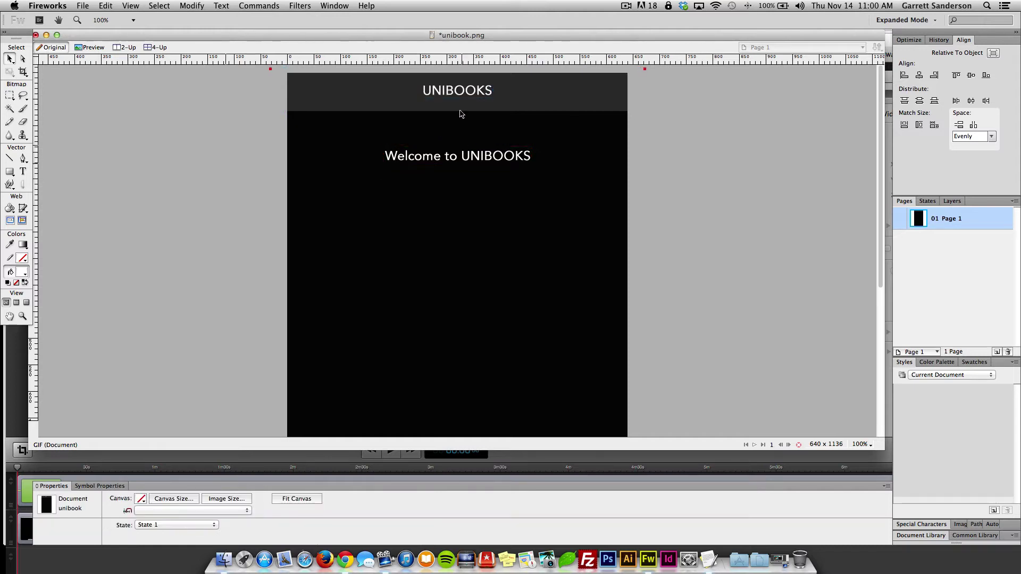
Step: Change the header title to 'Welcome to UNIBOOKS' and delete the duplicate line below
{"action": "left_click", "coordinate": [450, 91]}
{"action": "key", "text": "t"}
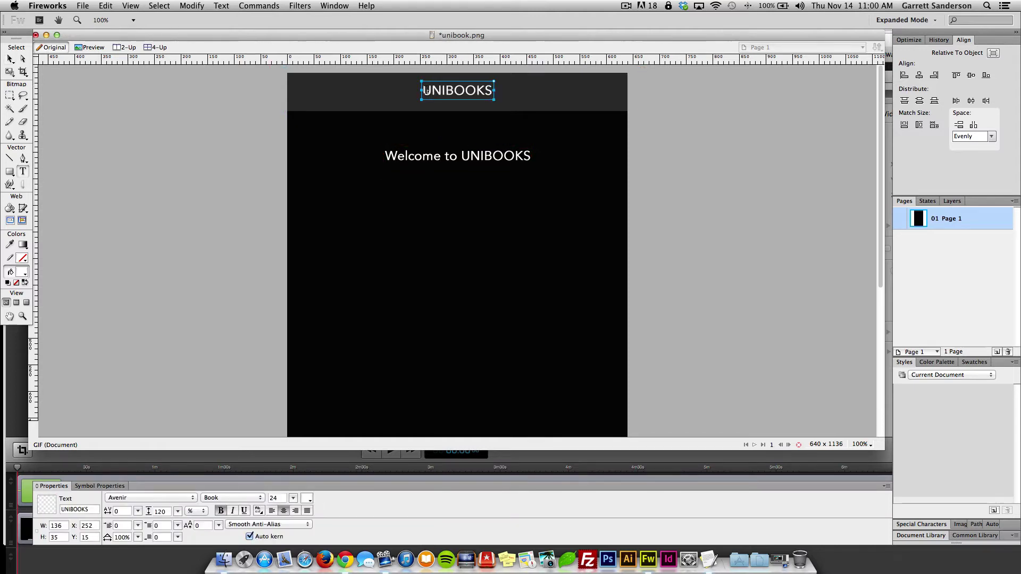
{"action": "left_click", "coordinate": [423, 90]}
{"action": "type", "text": "Welco"}
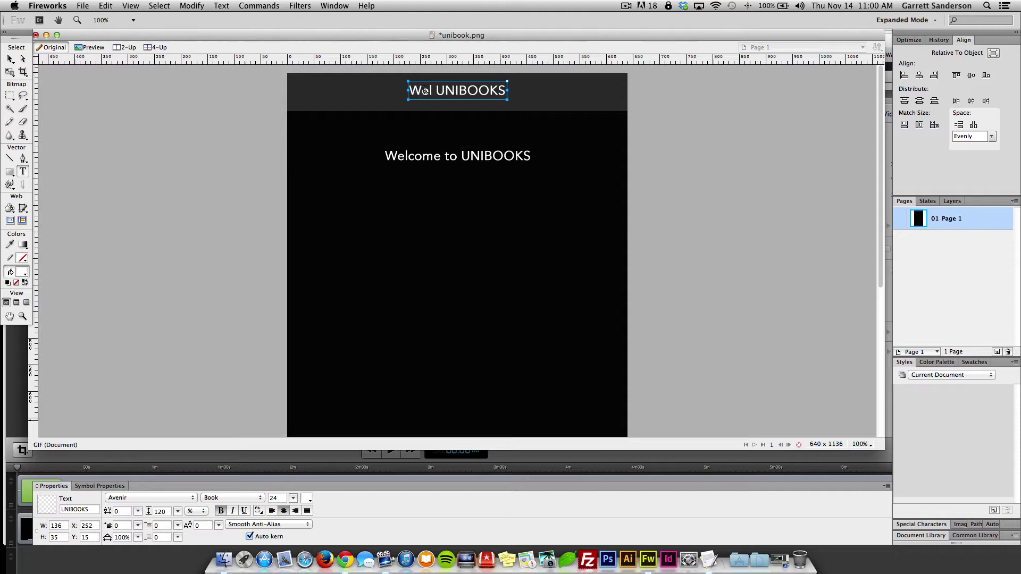
{"action": "type", "text": "me to"}
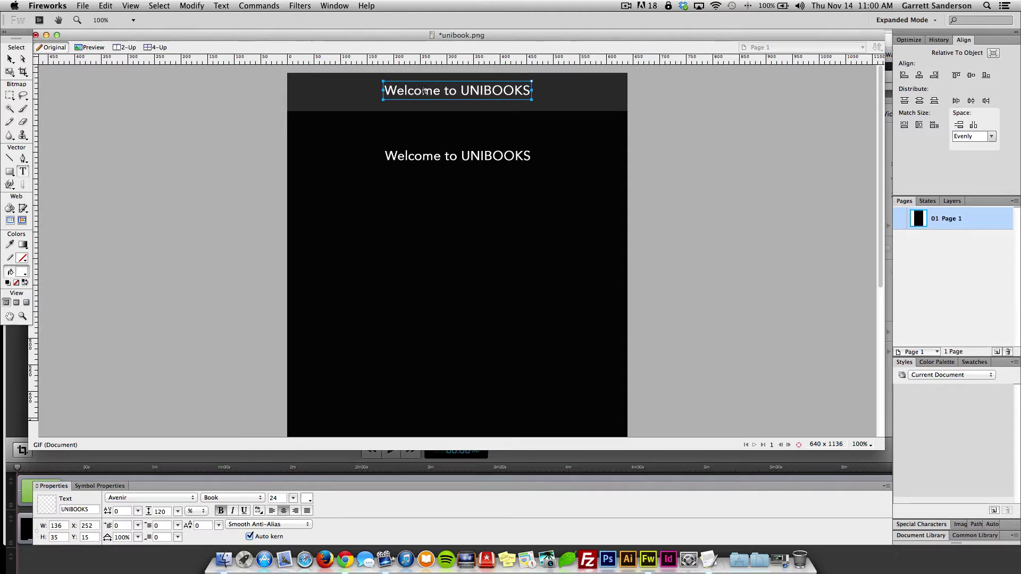
{"action": "key", "text": "Escape"}
{"action": "left_click_drag", "start_coordinate": [520, 169], "coordinate": [519, 169]}
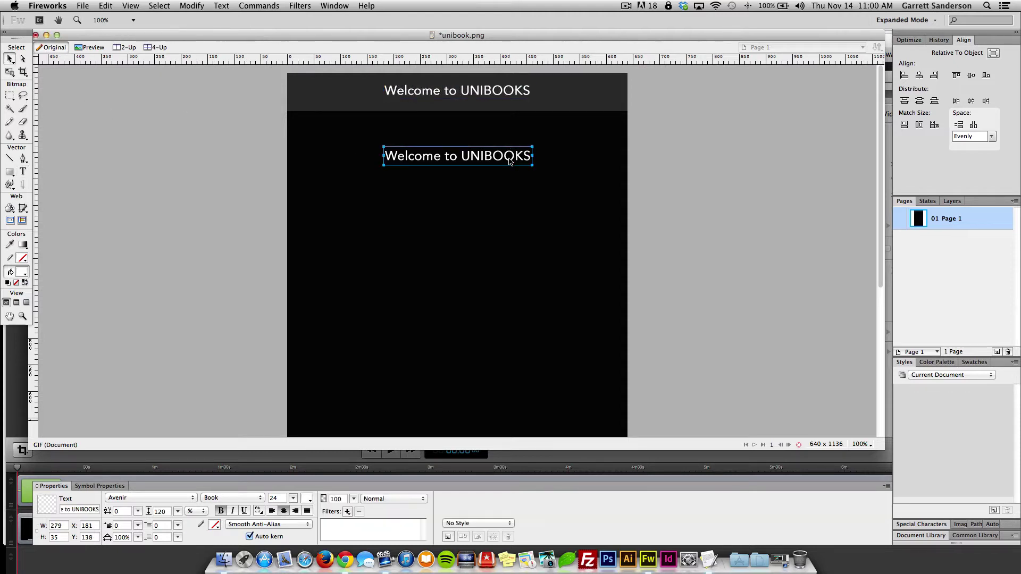
{"action": "key", "text": "Delete"}
Step: Type a 'SIGN UP!' heading below the header and centre it horizontally
{"action": "scroll", "coordinate": [133, 165], "scroll_direction": "down", "scroll_amount": 2}
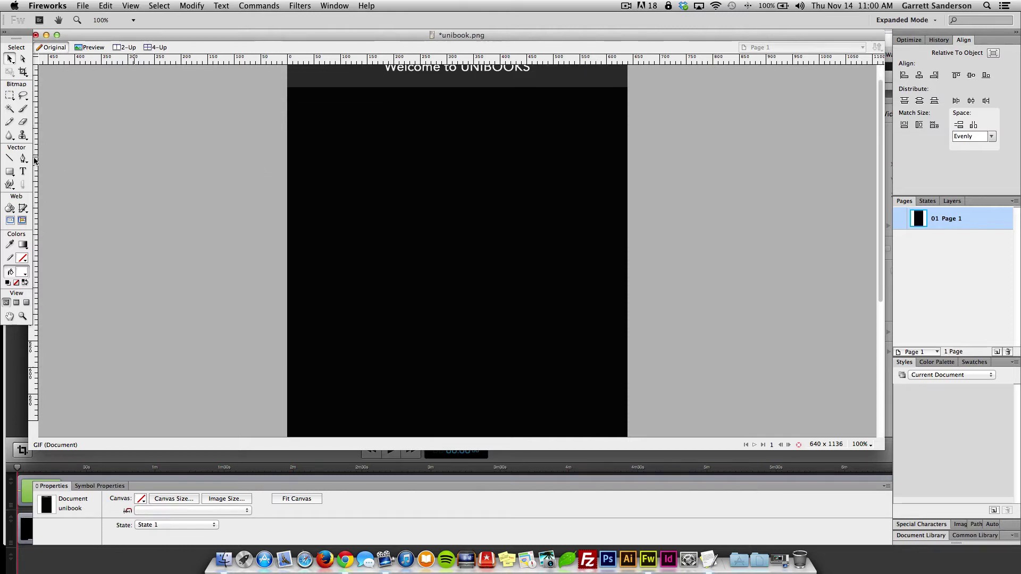
{"action": "left_click", "coordinate": [23, 171]}
{"action": "left_click", "coordinate": [420, 153]}
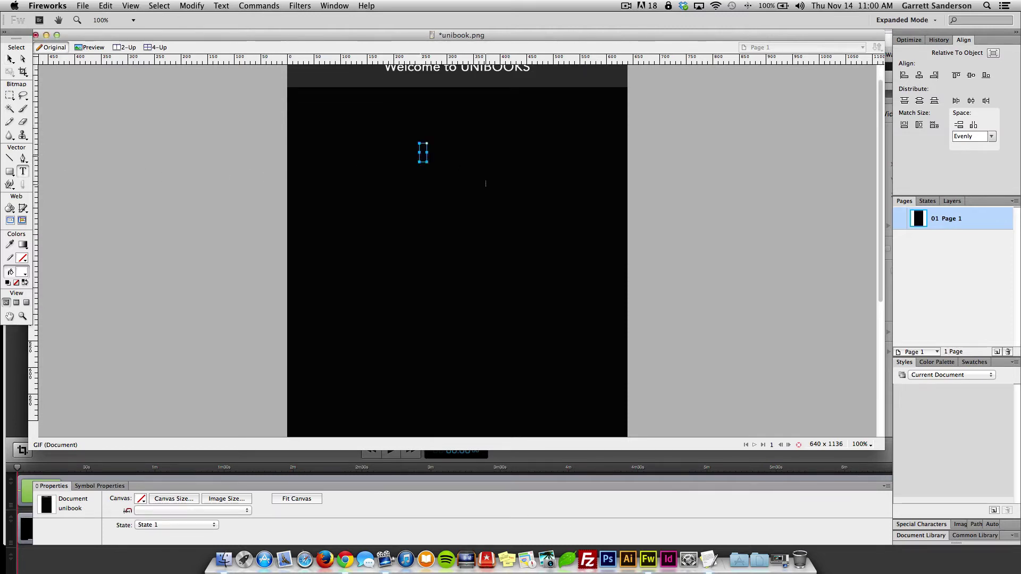
{"action": "type", "text": "SIGN up"}
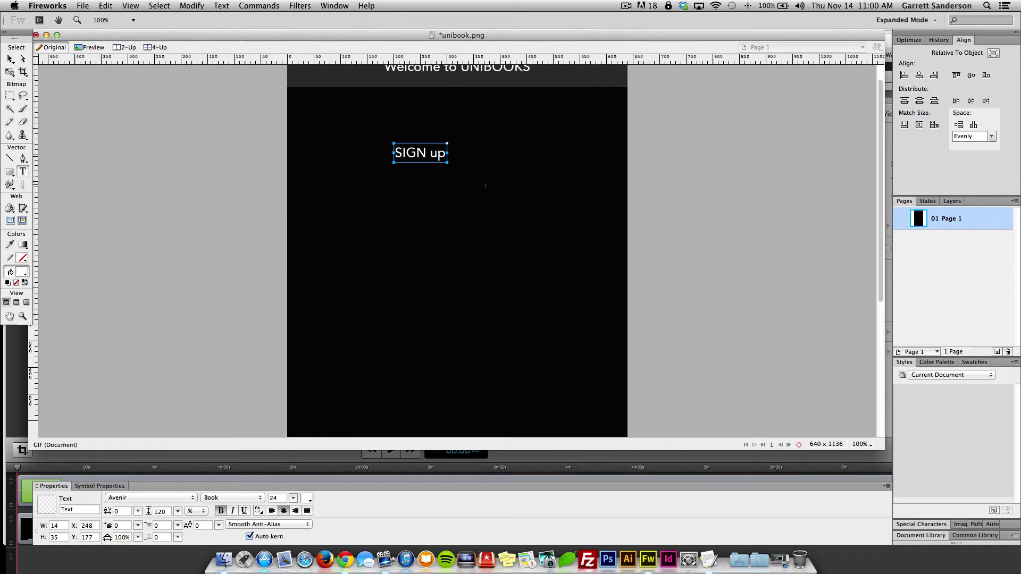
{"action": "key", "text": "BackSpace"}
{"action": "key", "text": "BackSpace"}
{"action": "type", "text": "Up"}
{"action": "key", "text": "BackSpace"}
{"action": "type", "text": "P"}
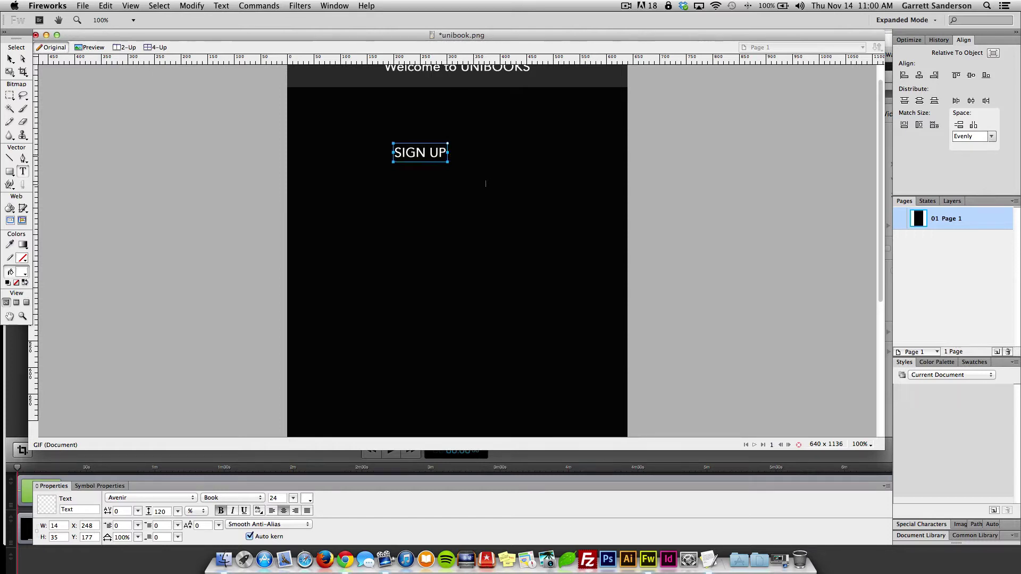
{"action": "type", "text": "!"}
{"action": "left_click", "coordinate": [10, 58]}
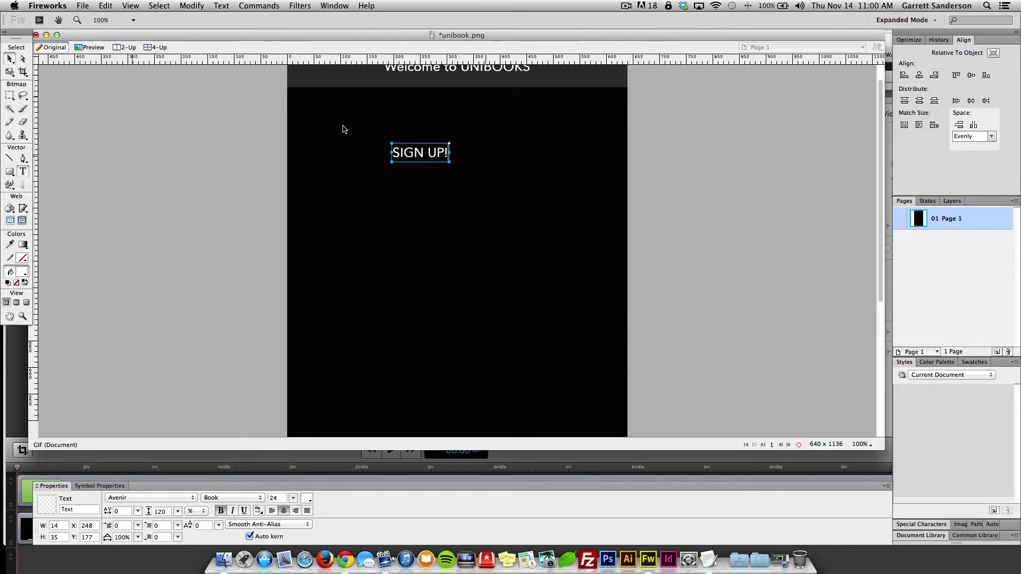
{"action": "left_click_drag", "start_coordinate": [420, 159], "coordinate": [454, 155]}
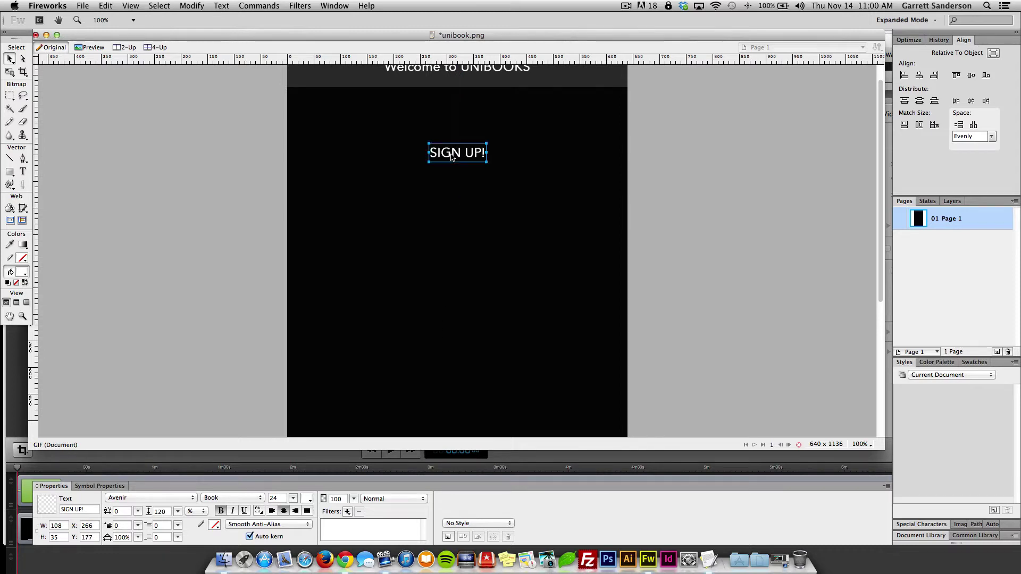
{"action": "left_click", "coordinate": [260, 160]}
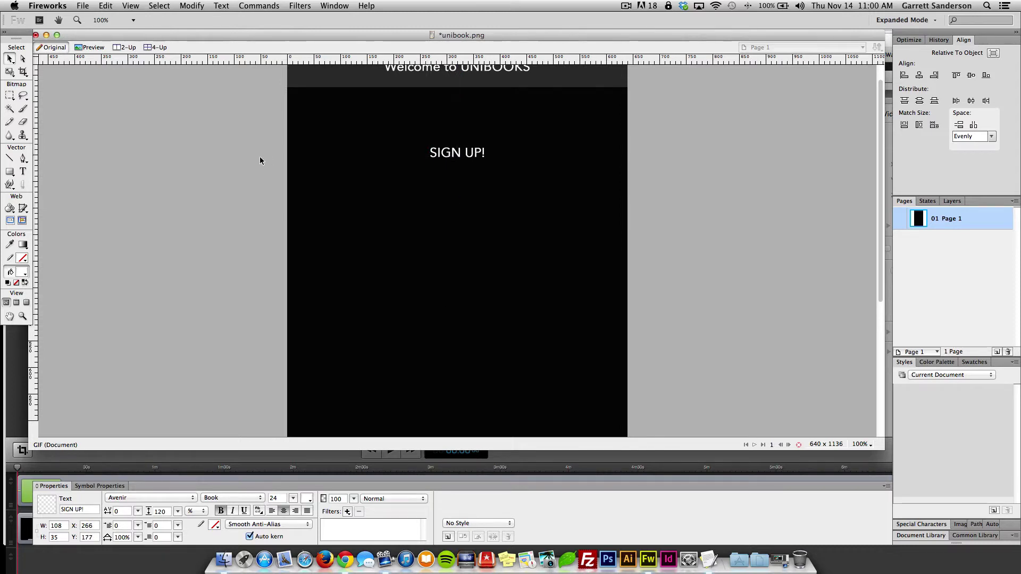
Step: Search Pattern Tap for 'sign up' patterns and scroll through the results
{"action": "left_click", "coordinate": [346, 559]}
{"action": "left_click", "coordinate": [729, 178]}
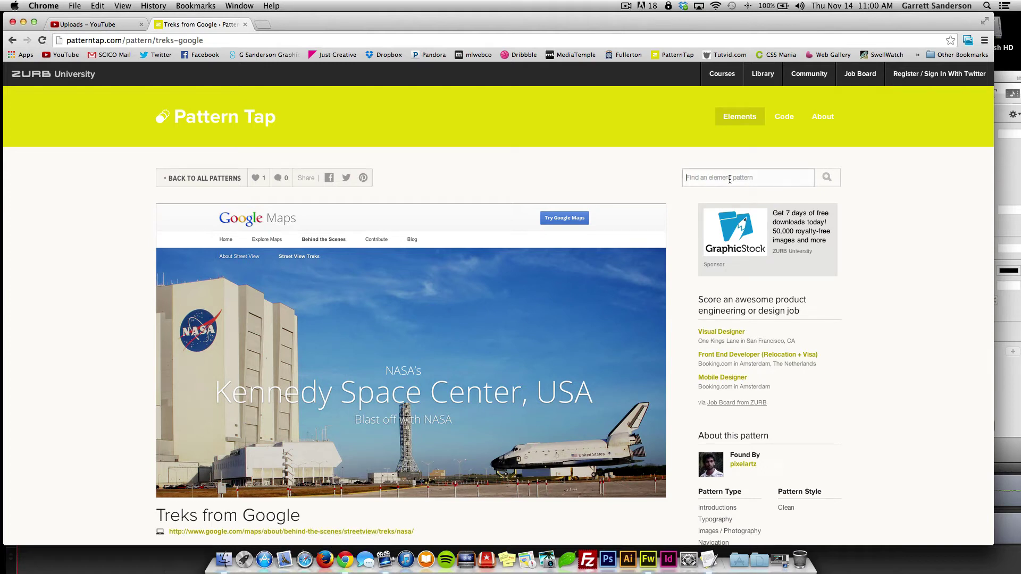
{"action": "type", "text": "sign up"}
{"action": "key", "text": "Return"}
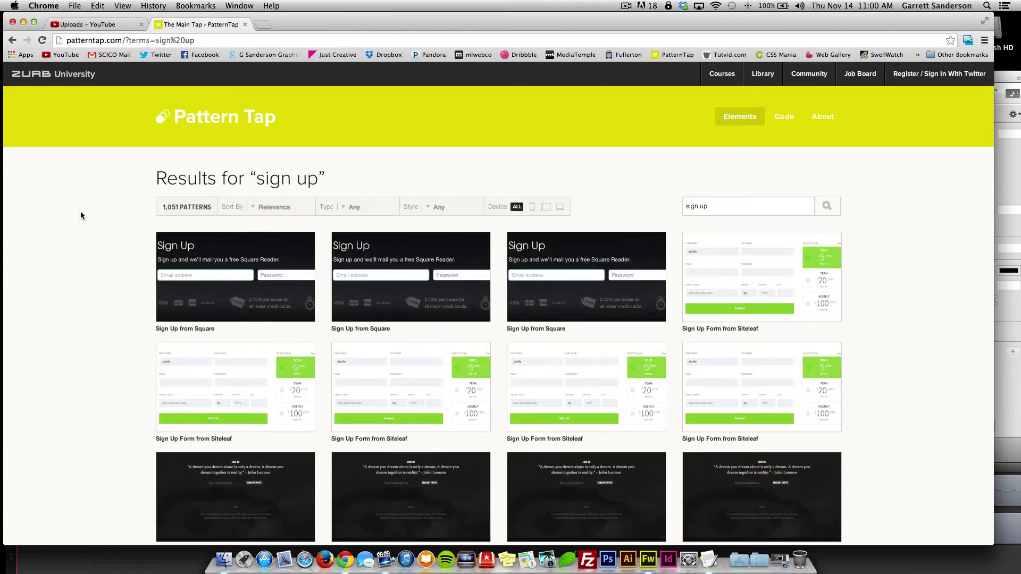
{"action": "scroll", "coordinate": [81, 215], "scroll_direction": "down", "scroll_amount": 3}
{"action": "scroll", "coordinate": [81, 212], "scroll_direction": "up", "scroll_amount": 1}
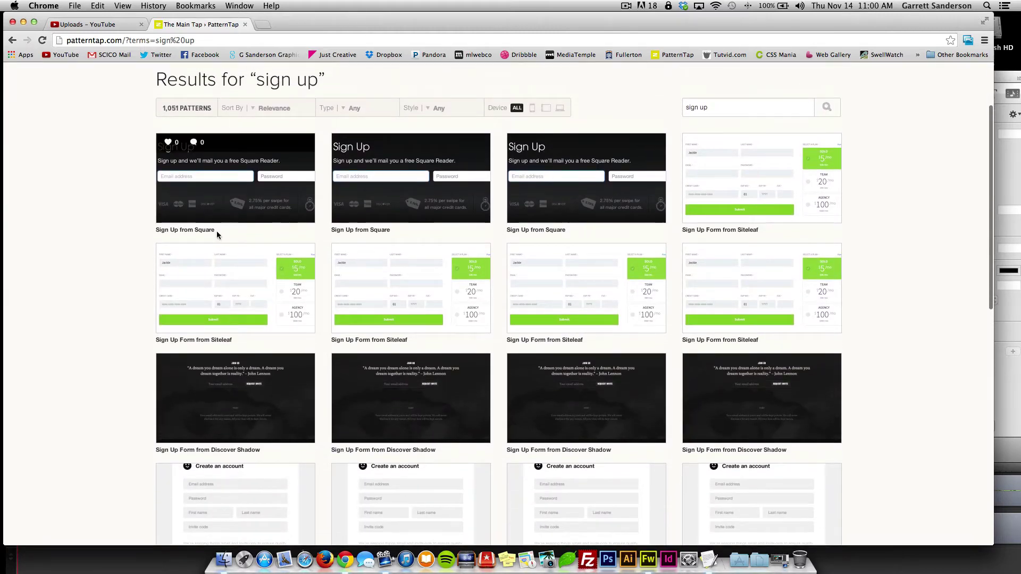
{"action": "scroll", "coordinate": [724, 203], "scroll_direction": "down", "scroll_amount": 10}
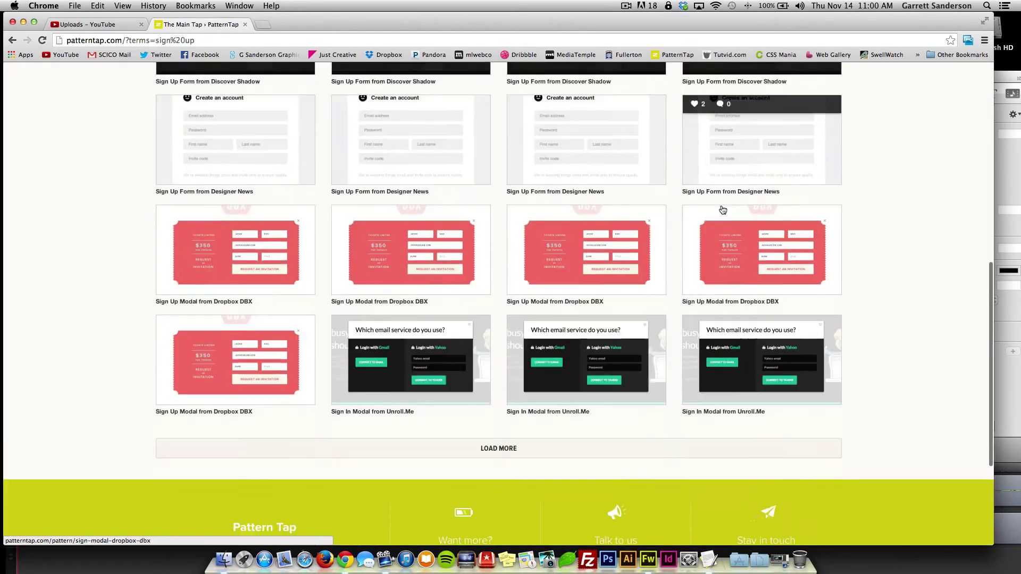
{"action": "scroll", "coordinate": [363, 253], "scroll_direction": "up", "scroll_amount": 10}
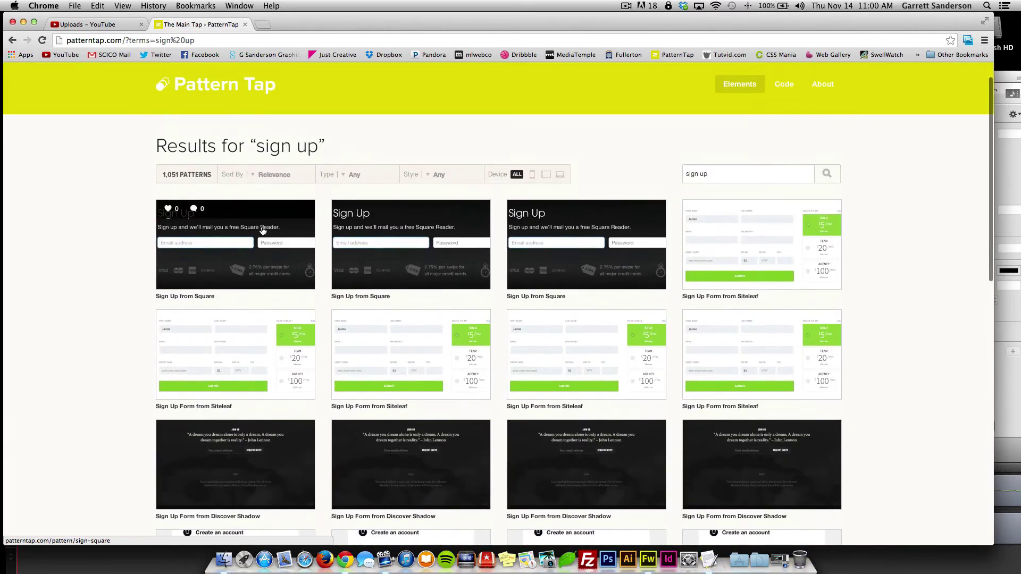
Step: Open the 'Sign Up from Square' pattern and scroll down its form
{"action": "left_click", "coordinate": [263, 230]}
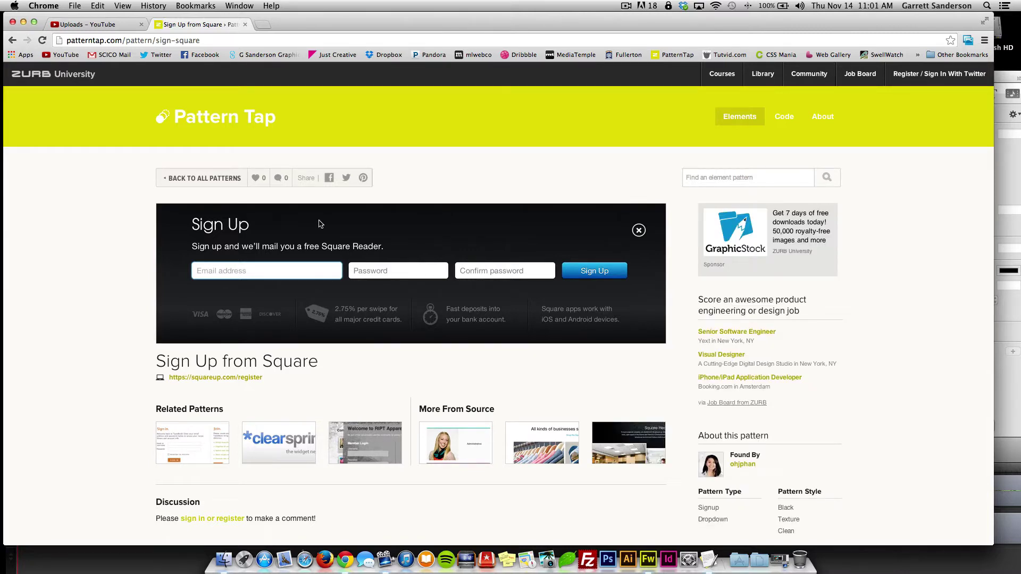
{"action": "scroll", "coordinate": [325, 223], "scroll_direction": "down", "scroll_amount": 2}
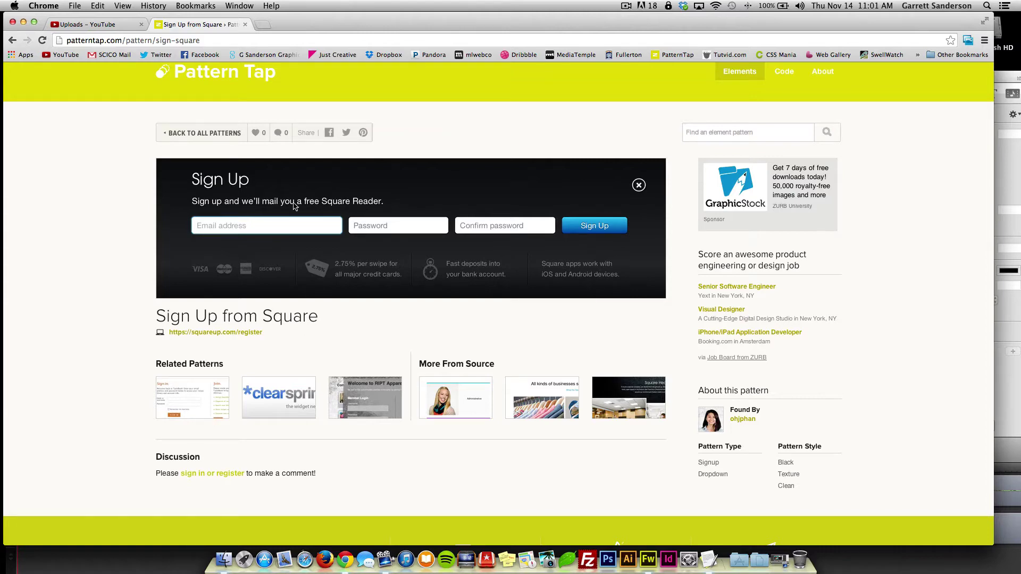
Step: Go back to the sign up results and scroll through them
{"action": "left_click", "coordinate": [12, 40]}
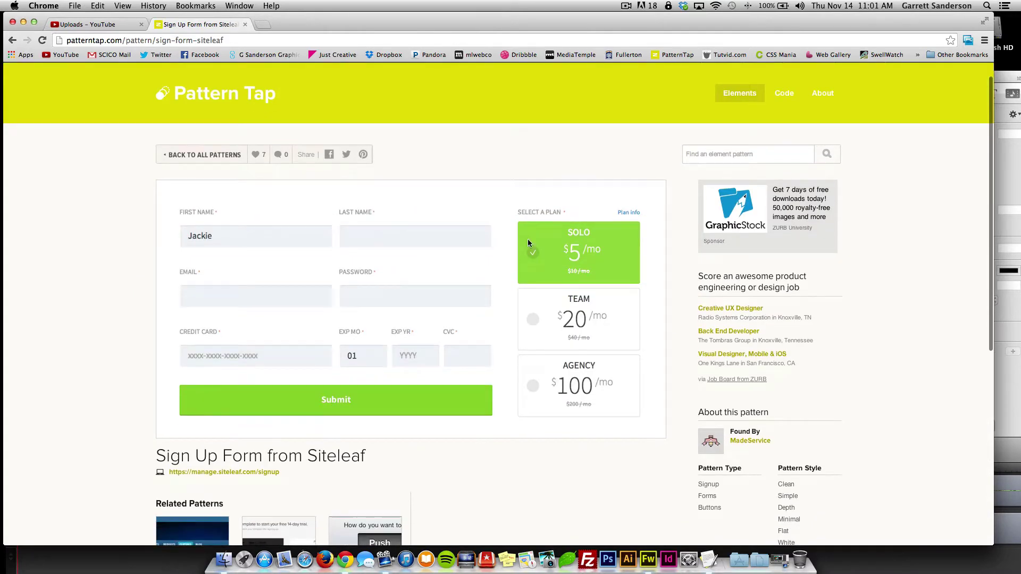
{"action": "scroll", "coordinate": [276, 215], "scroll_direction": "down", "scroll_amount": 2}
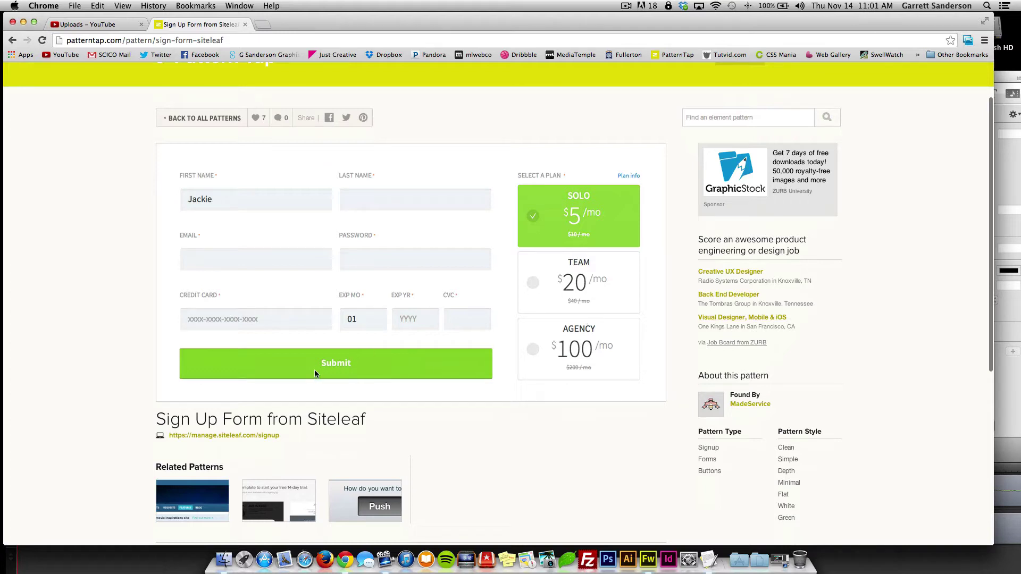
{"action": "scroll", "coordinate": [124, 328], "scroll_direction": "down", "scroll_amount": 3}
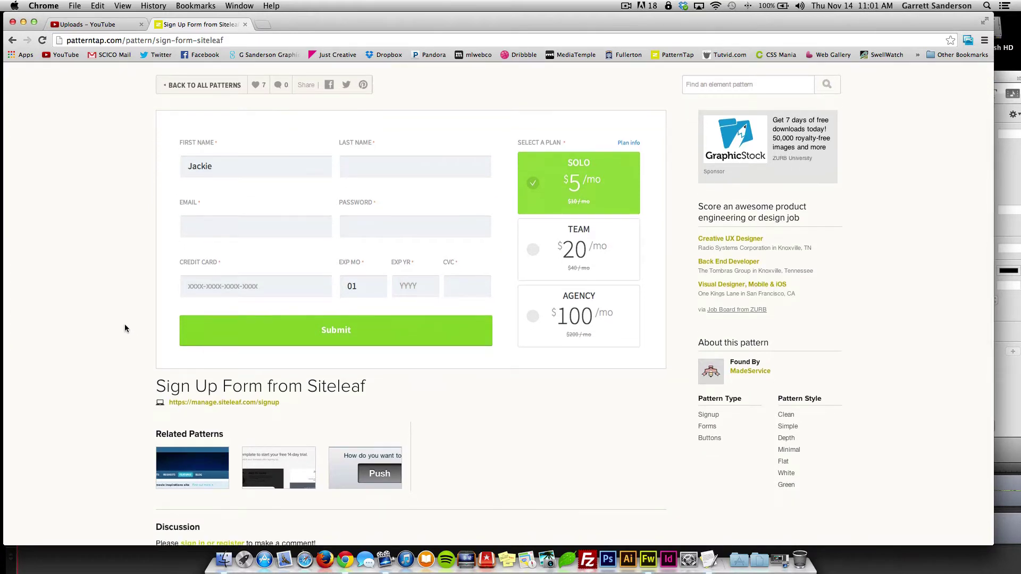
{"action": "scroll", "coordinate": [124, 325], "scroll_direction": "up", "scroll_amount": 2}
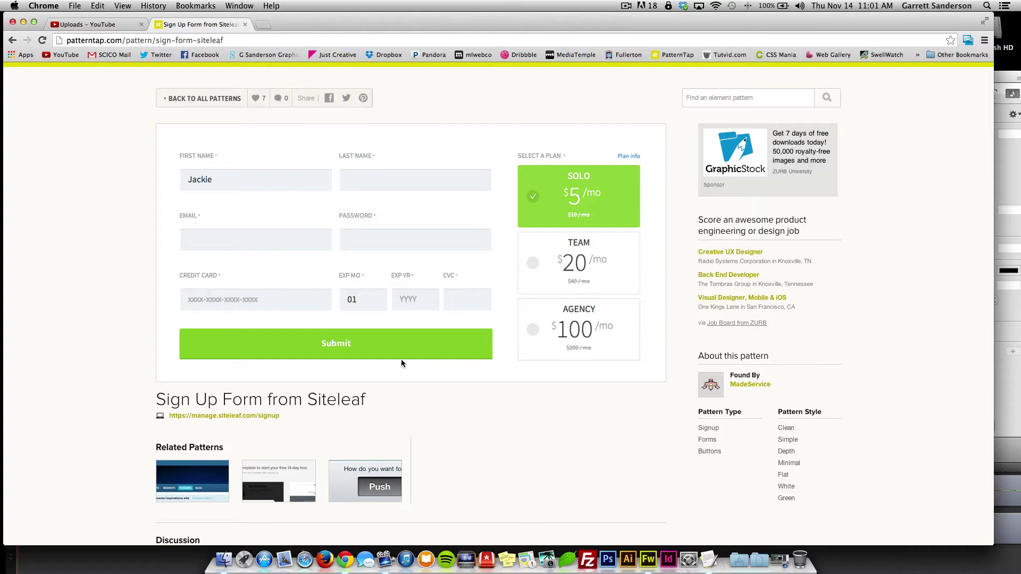
Step: Zoom in to inspect the Siteleaf sign-up form, then restore 100% zoom
{"action": "key", "text": "super+equal"}
{"action": "key", "text": "super+equal"}
{"action": "key", "text": "super+equal"}
{"action": "key", "text": "super+equal"}
{"action": "key", "text": "super+equal"}
{"action": "key", "text": "super+equal"}
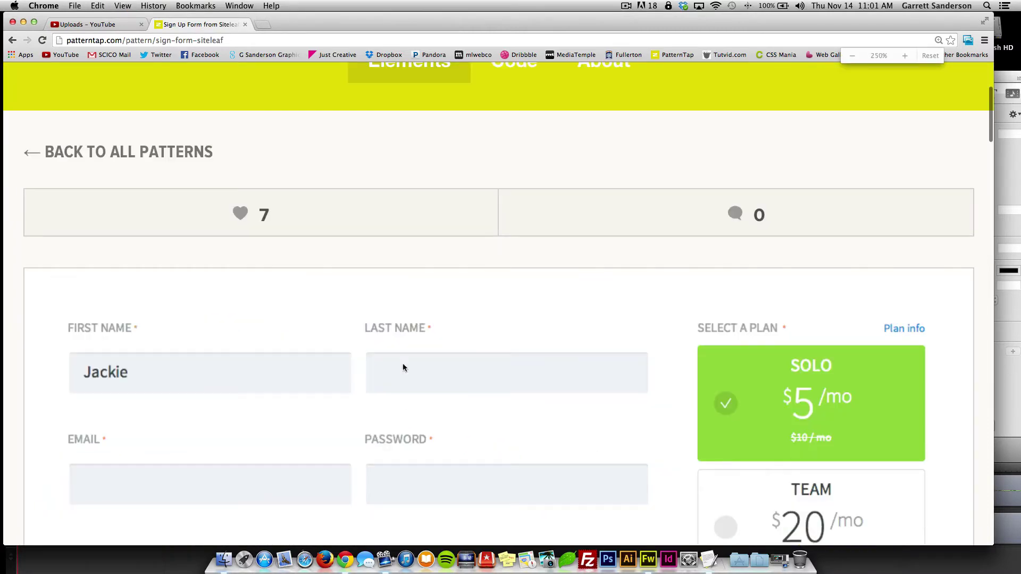
{"action": "scroll", "coordinate": [465, 445], "scroll_direction": "down", "scroll_amount": 15}
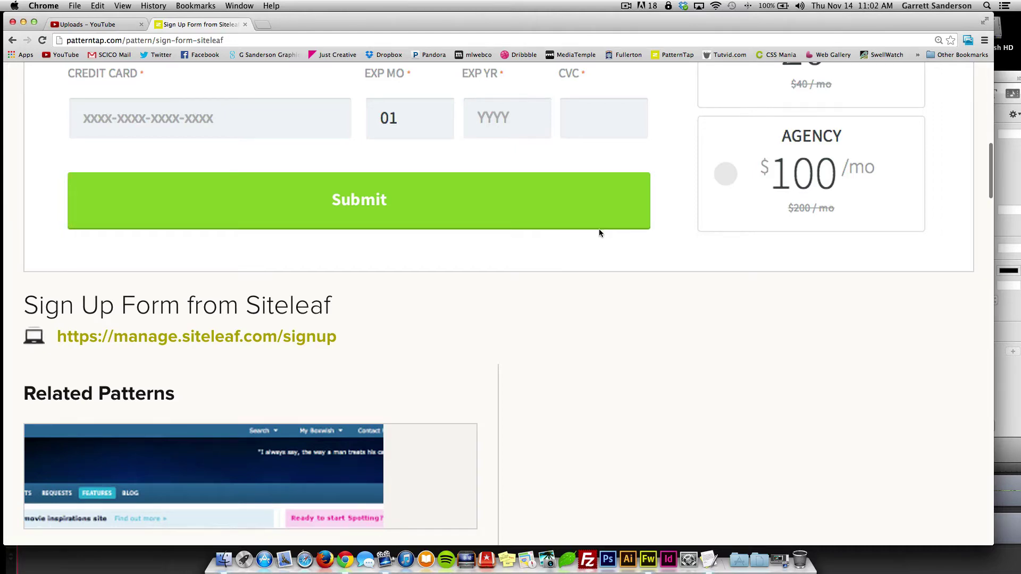
{"action": "key", "text": "super+minus"}
{"action": "key", "text": "super+minus"}
{"action": "key", "text": "super+minus"}
{"action": "key", "text": "super+minus"}
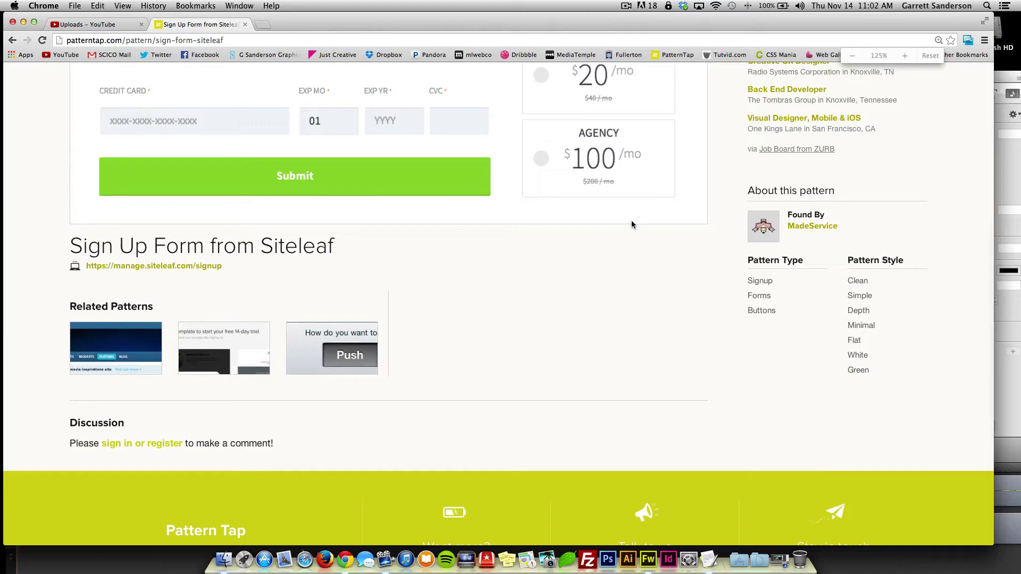
{"action": "key", "text": "super+minus"}
{"action": "key", "text": "super+minus"}
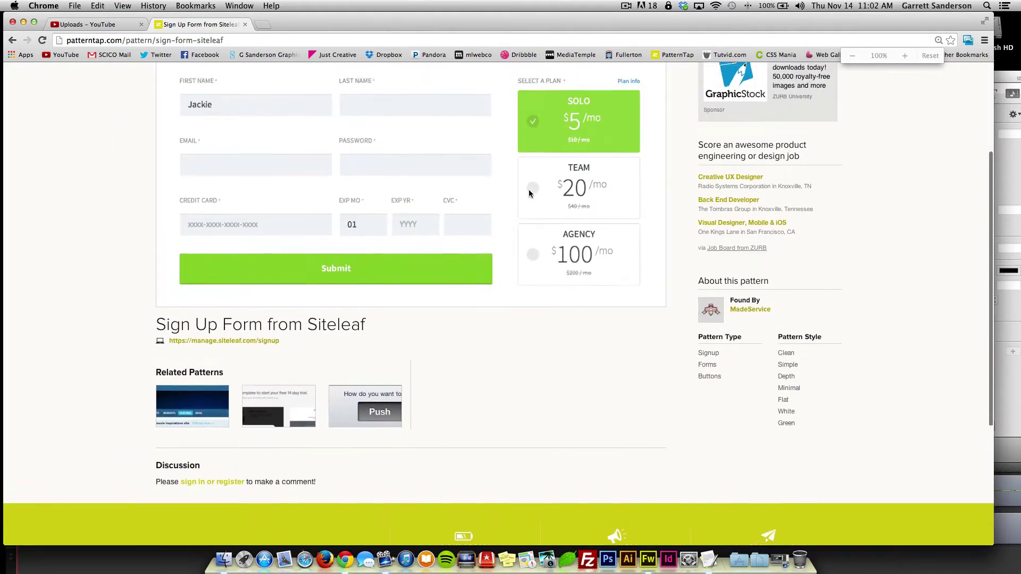
{"action": "scroll", "coordinate": [529, 190], "scroll_direction": "up", "scroll_amount": 3}
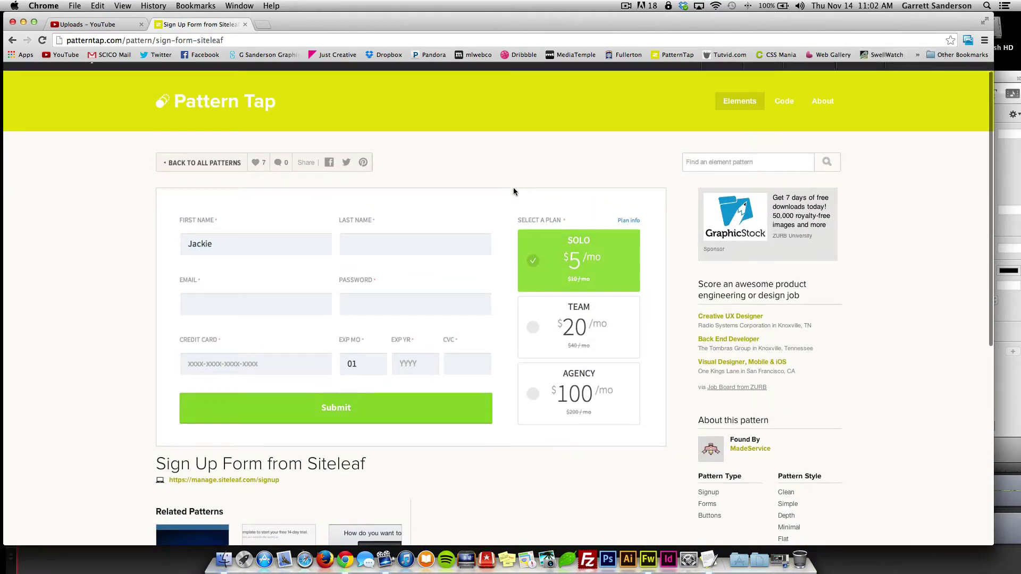
{"action": "scroll", "coordinate": [513, 190], "scroll_direction": "down", "scroll_amount": 3}
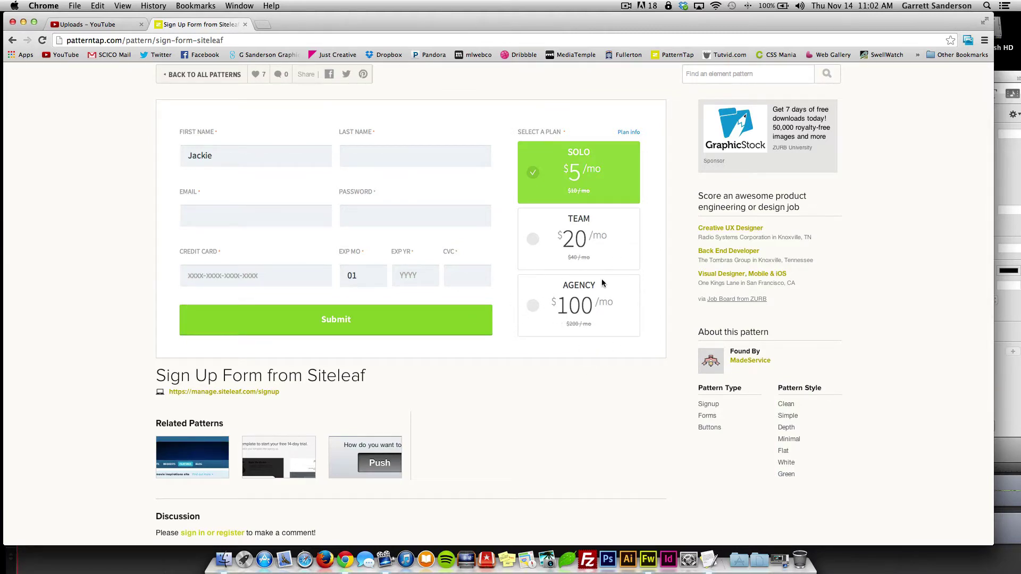
{"action": "scroll", "coordinate": [601, 281], "scroll_direction": "up", "scroll_amount": 3}
{"action": "scroll", "coordinate": [601, 282], "scroll_direction": "down", "scroll_amount": 3}
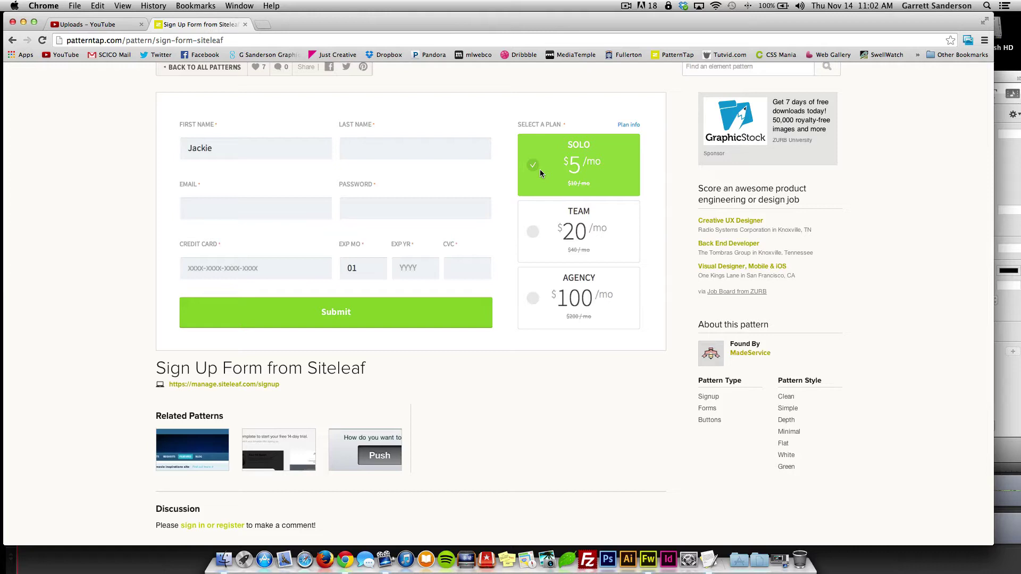
{"action": "scroll", "coordinate": [540, 173], "scroll_direction": "up", "scroll_amount": 3}
{"action": "scroll", "coordinate": [540, 173], "scroll_direction": "down", "scroll_amount": 2}
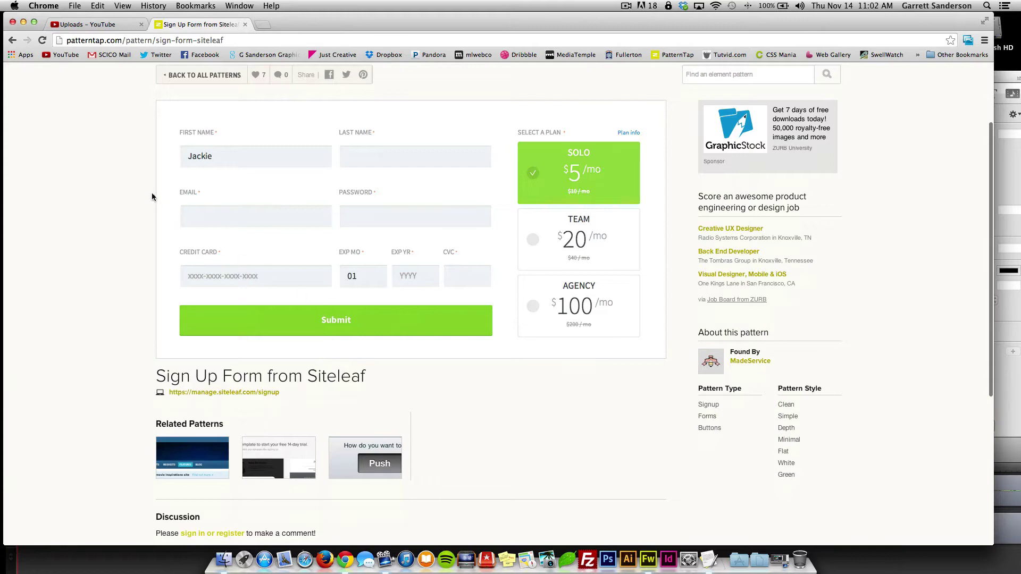
Step: Return to the results and open the Discover Shadow sign-up form pattern
{"action": "left_click", "coordinate": [10, 38]}
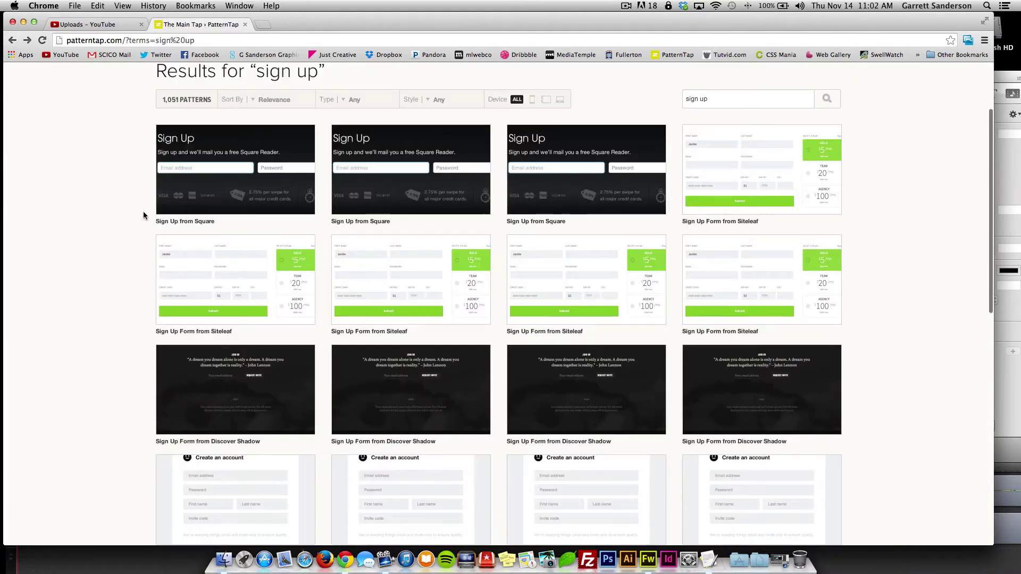
{"action": "scroll", "coordinate": [142, 215], "scroll_direction": "down", "scroll_amount": 4}
{"action": "left_click", "coordinate": [232, 311]}
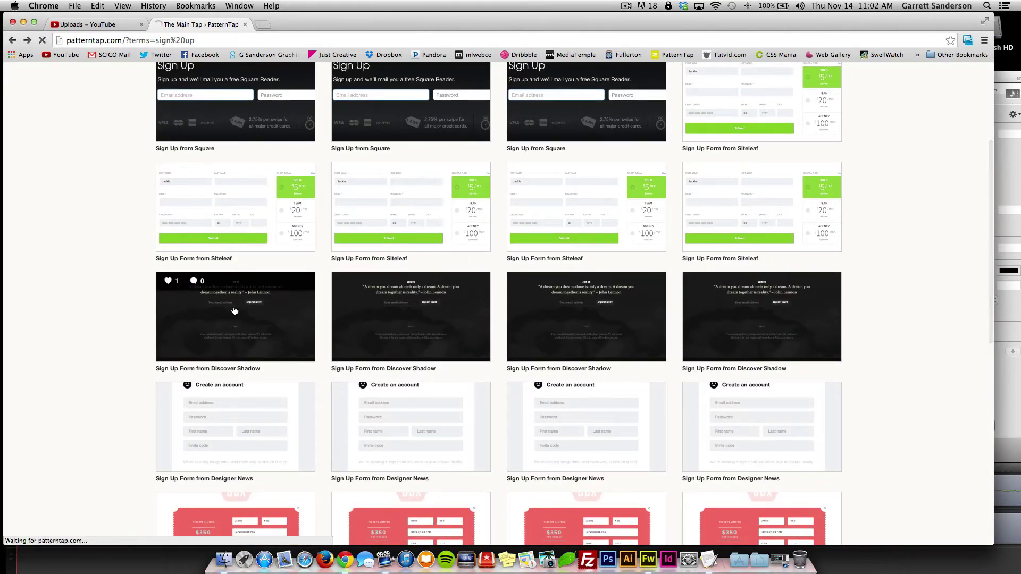
{"action": "scroll", "coordinate": [140, 272], "scroll_direction": "down", "scroll_amount": 3}
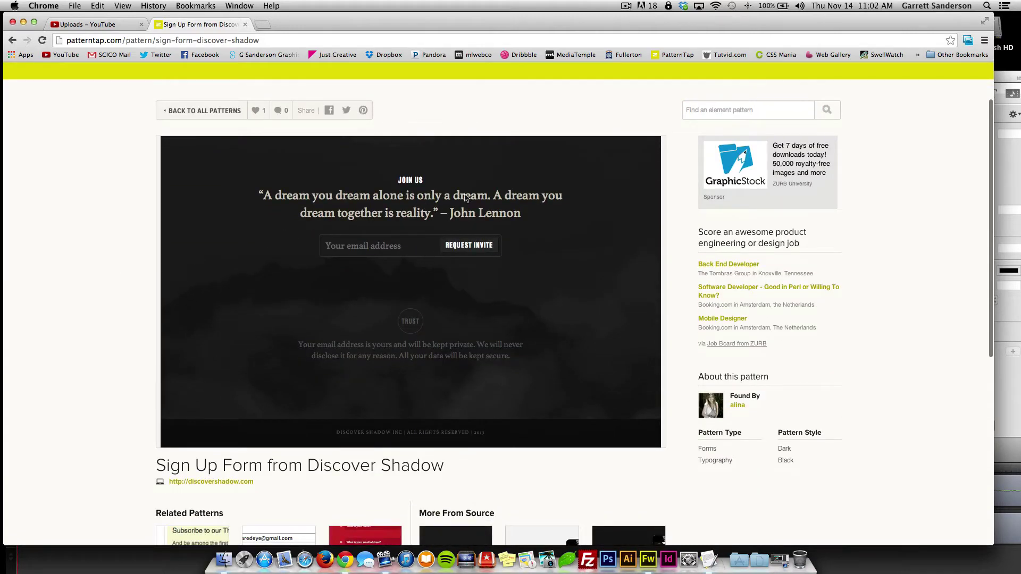
Step: Go back and open the Dropbox DBX sign-up modal pattern
{"action": "left_click", "coordinate": [12, 40]}
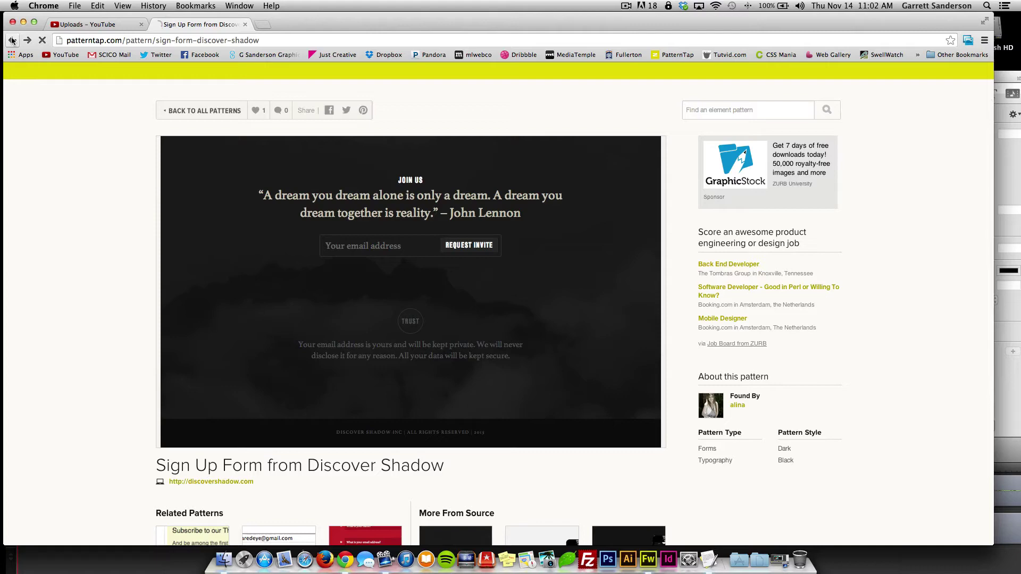
{"action": "scroll", "coordinate": [129, 283], "scroll_direction": "down", "scroll_amount": 5}
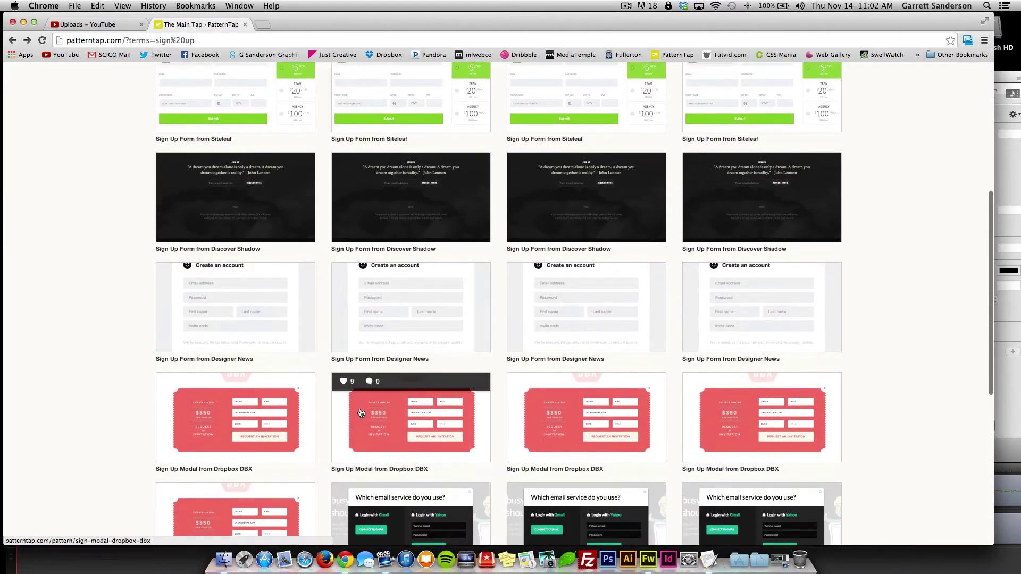
{"action": "left_click", "coordinate": [361, 414]}
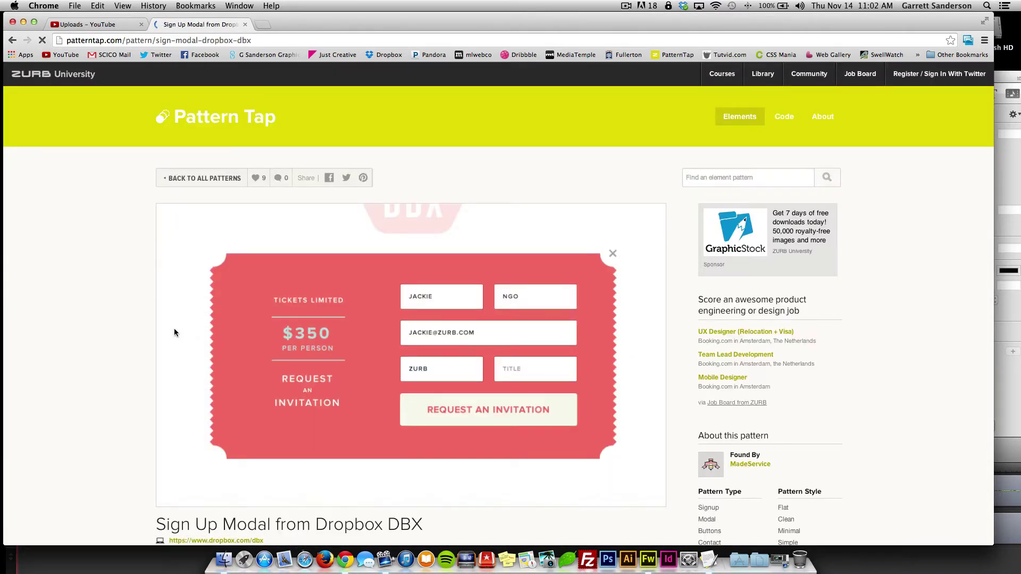
{"action": "scroll", "coordinate": [363, 317], "scroll_direction": "down", "scroll_amount": 3}
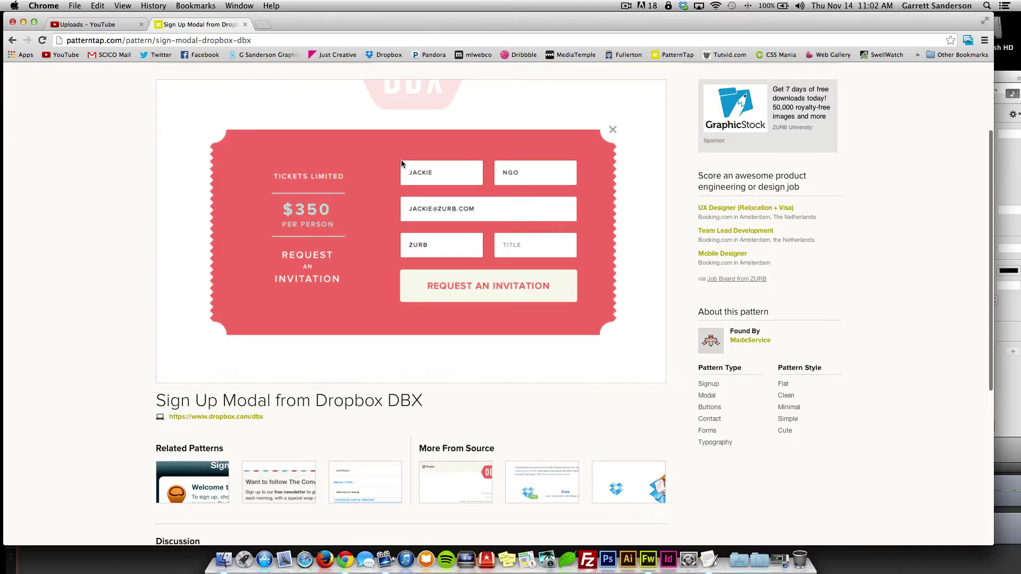
Step: Go back and open the Unroll.Me sign-in modal pattern
{"action": "left_click", "coordinate": [13, 41]}
{"action": "scroll", "coordinate": [148, 289], "scroll_direction": "down", "scroll_amount": 8}
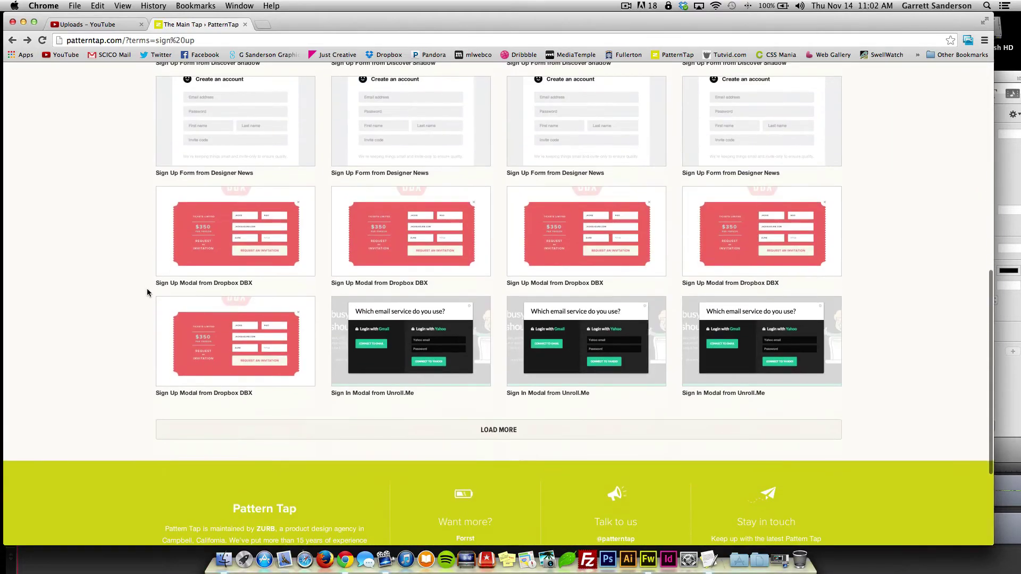
{"action": "left_click", "coordinate": [438, 362]}
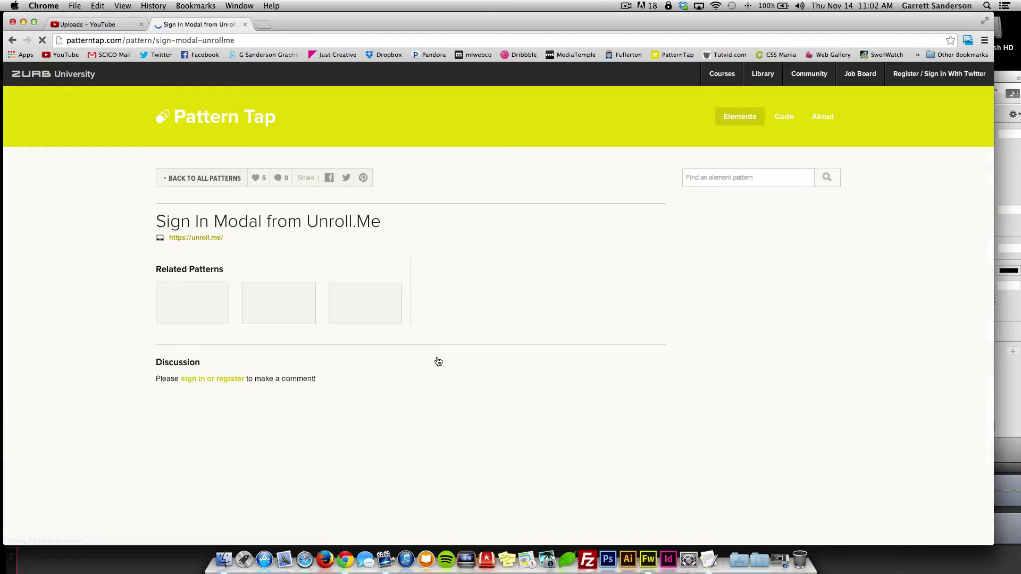
{"action": "scroll", "coordinate": [159, 293], "scroll_direction": "down", "scroll_amount": 2}
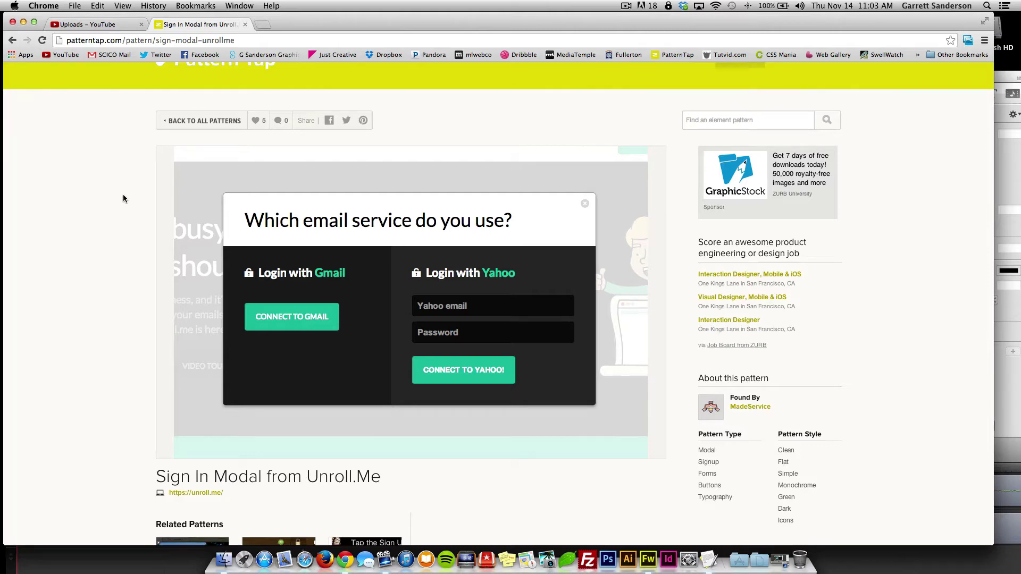
Step: Return to the results and load more sign up patterns
{"action": "left_click", "coordinate": [12, 40]}
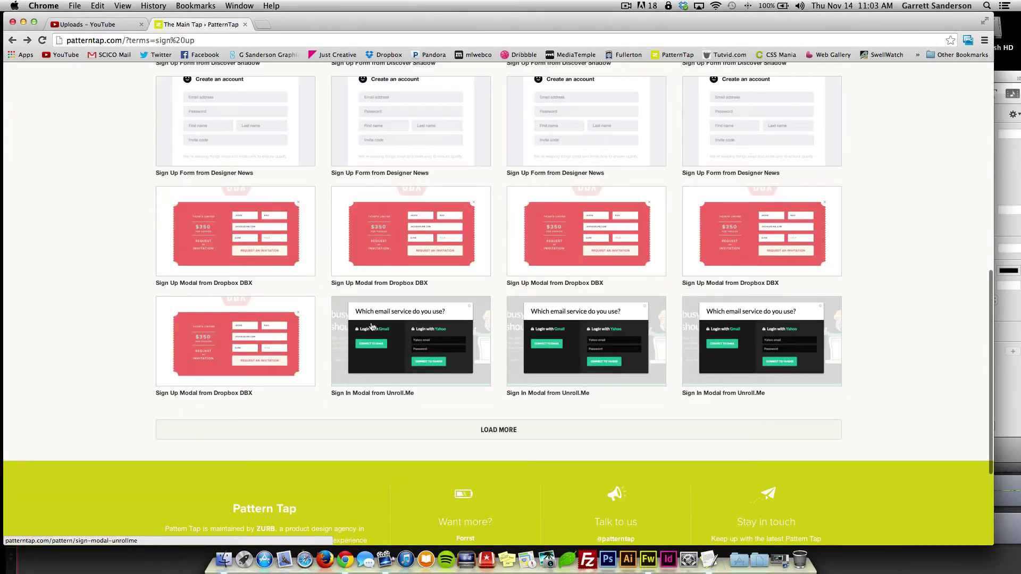
{"action": "scroll", "coordinate": [164, 319], "scroll_direction": "down", "scroll_amount": 1}
{"action": "left_click", "coordinate": [170, 396]}
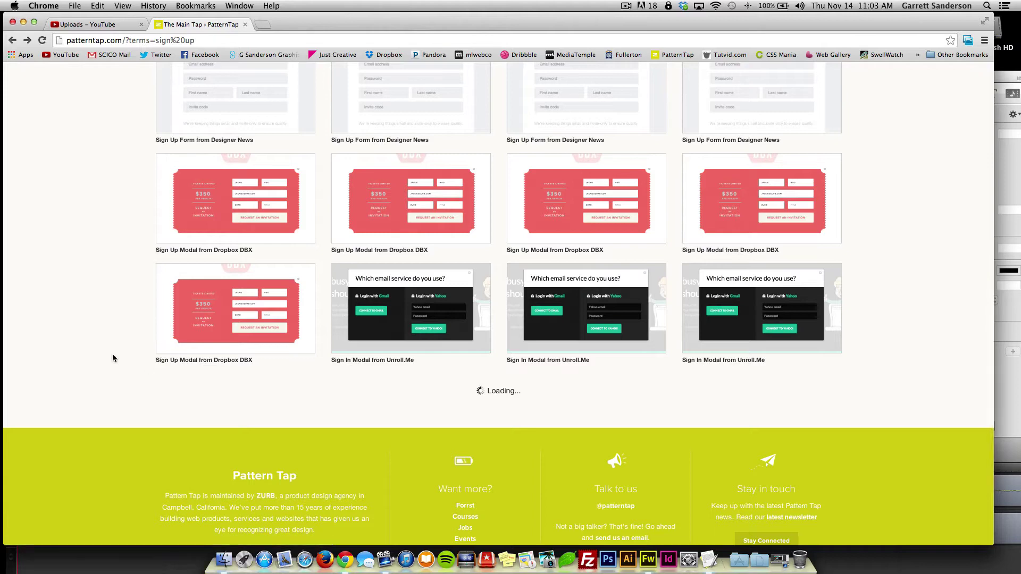
{"action": "scroll", "coordinate": [117, 318], "scroll_direction": "down", "scroll_amount": 3}
{"action": "scroll", "coordinate": [117, 319], "scroll_direction": "down", "scroll_amount": 5}
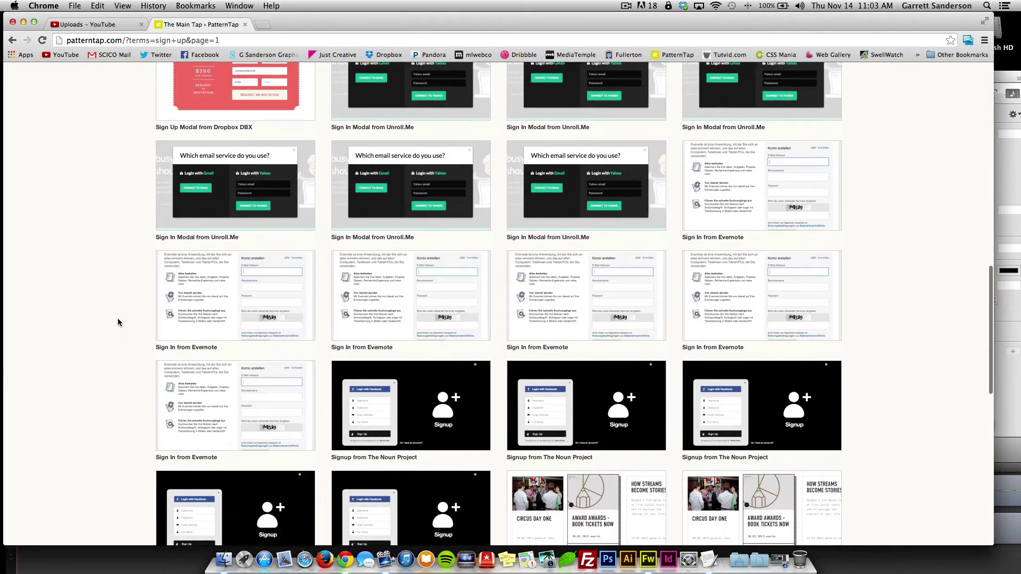
Step: Open the Noun Project signup pattern and scroll through its dark modal form
{"action": "left_click", "coordinate": [407, 303]}
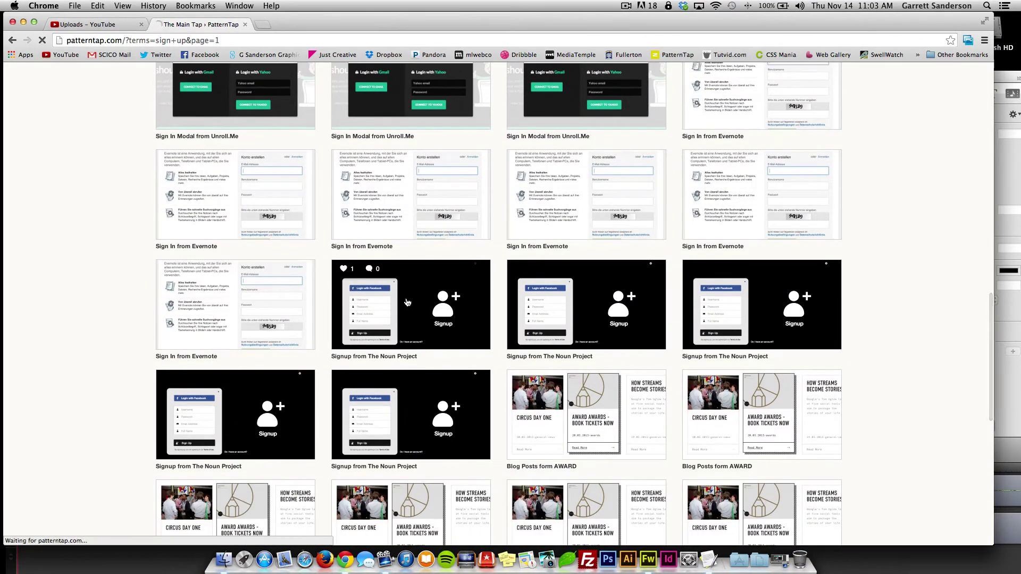
{"action": "scroll", "coordinate": [111, 303], "scroll_direction": "down", "scroll_amount": 3}
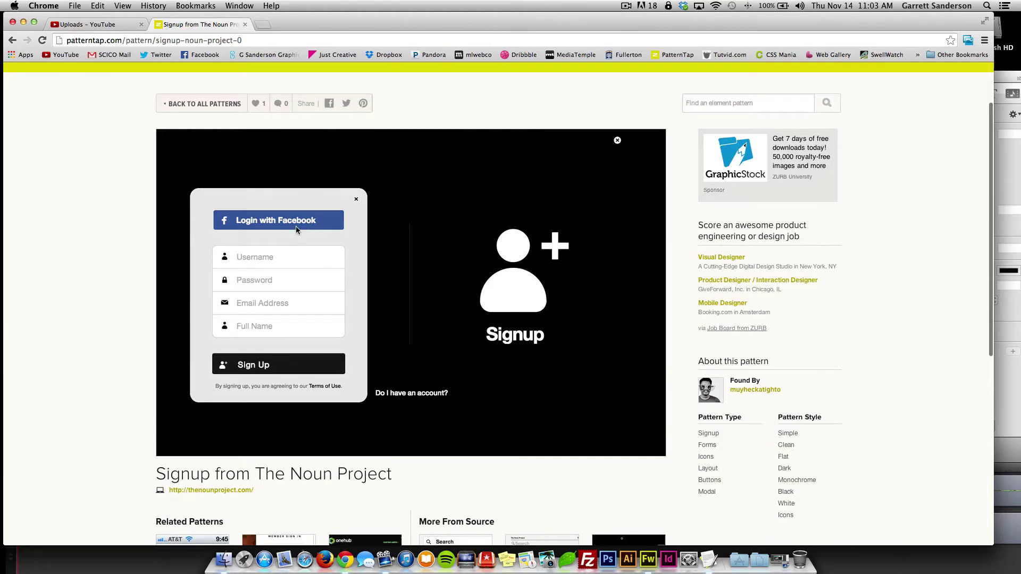
{"action": "scroll", "coordinate": [104, 313], "scroll_direction": "down", "scroll_amount": 5}
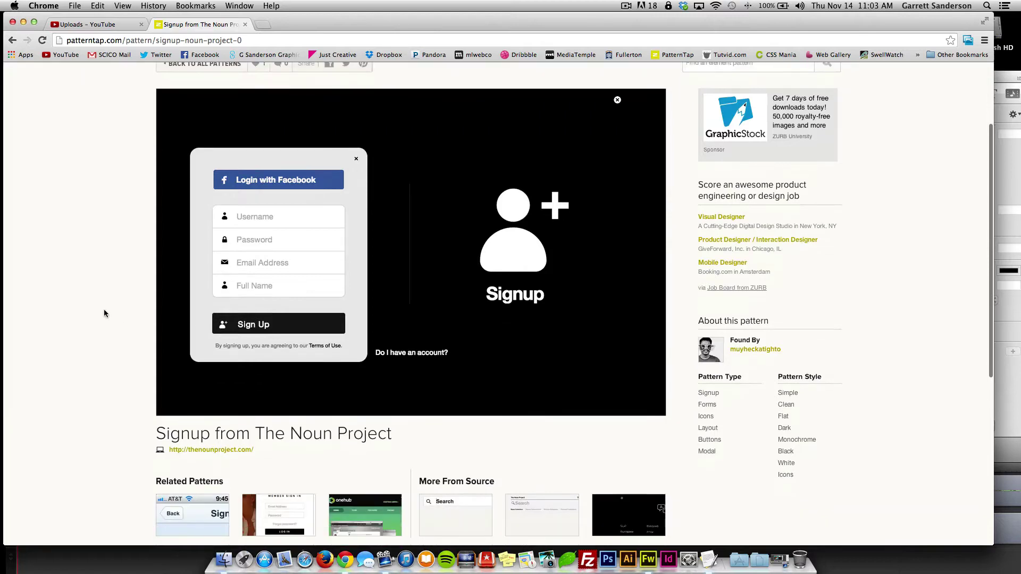
{"action": "scroll", "coordinate": [104, 310], "scroll_direction": "up", "scroll_amount": 6}
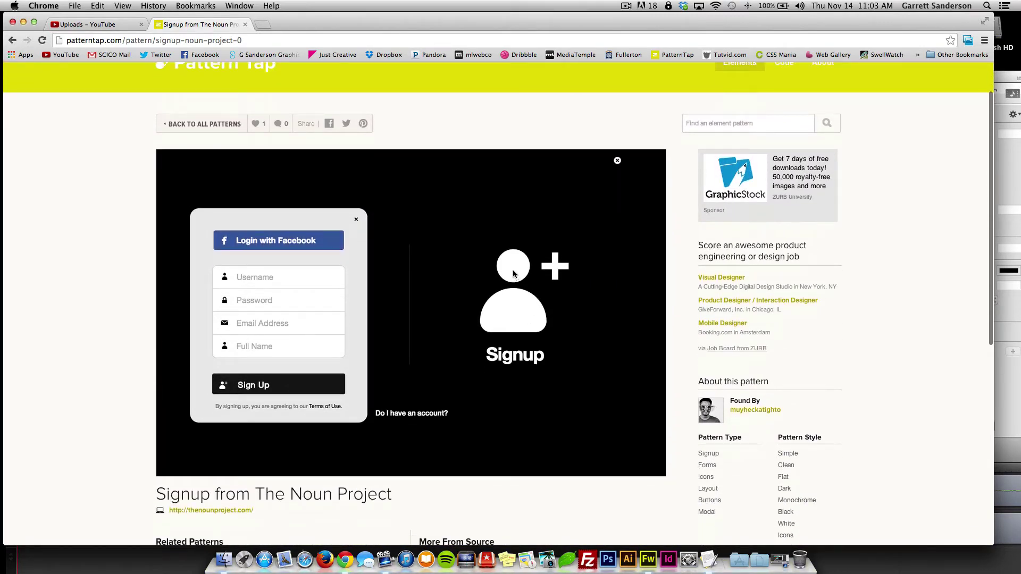
Step: Nudge SIGN UP! upward and draw a white 368×37 field box centred beneath it
{"action": "left_click", "coordinate": [648, 559]}
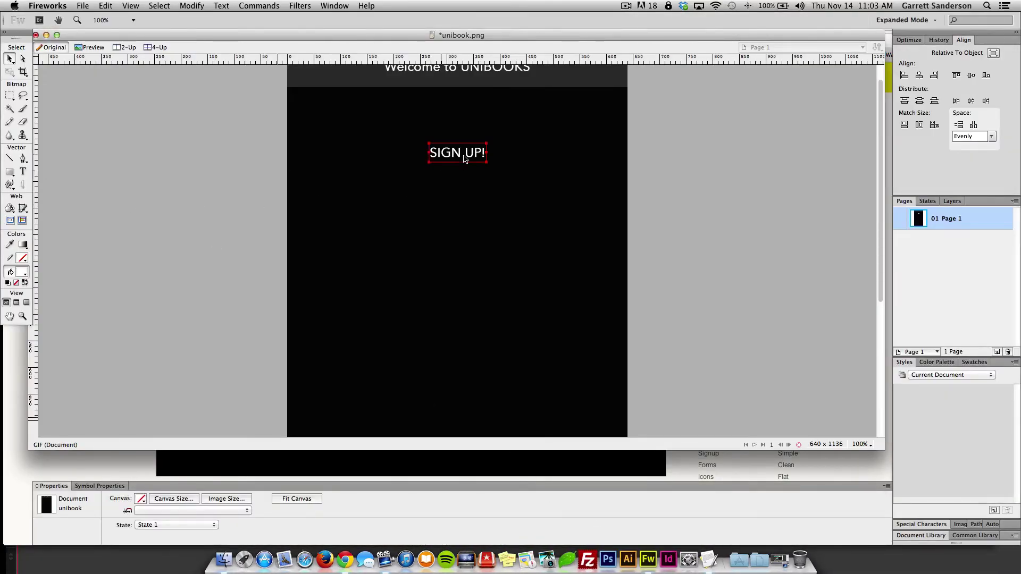
{"action": "left_click_drag", "start_coordinate": [457, 158], "coordinate": [457, 144]}
{"action": "left_click", "coordinate": [57, 158]}
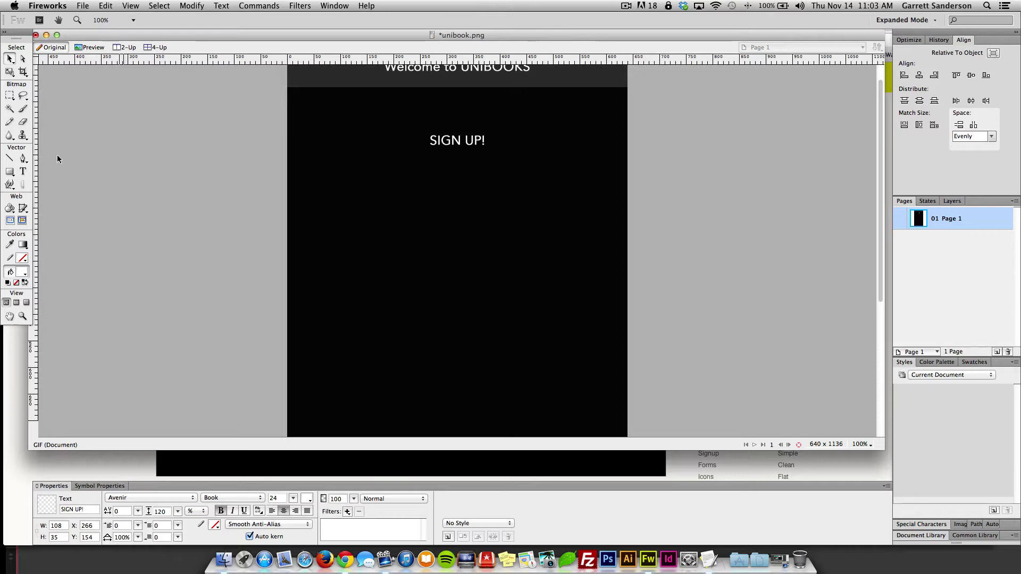
{"action": "left_click", "coordinate": [10, 171]}
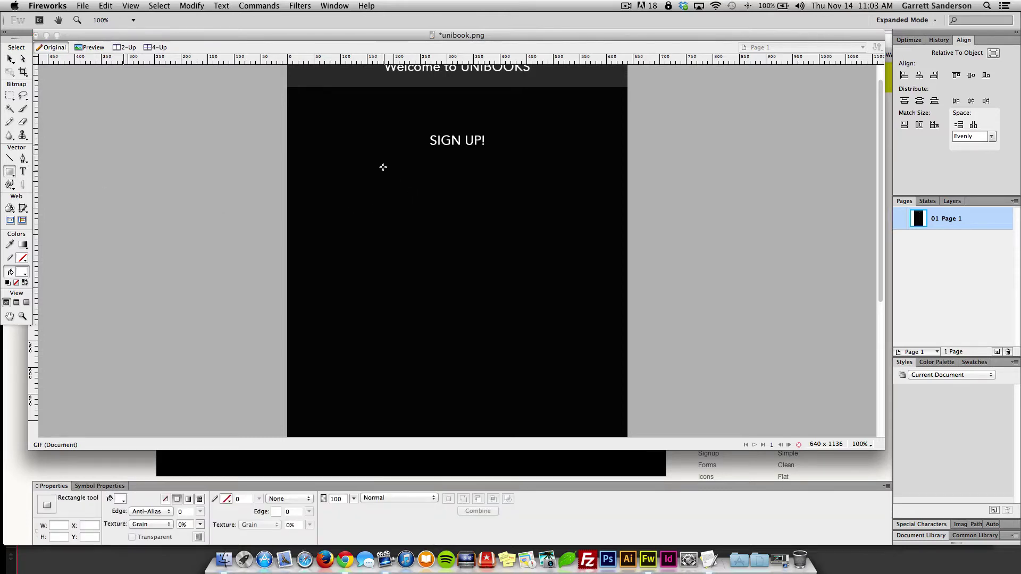
{"action": "left_click_drag", "start_coordinate": [376, 161], "coordinate": [504, 186]}
{"action": "left_click", "coordinate": [10, 59]}
{"action": "left_click", "coordinate": [579, 212]}
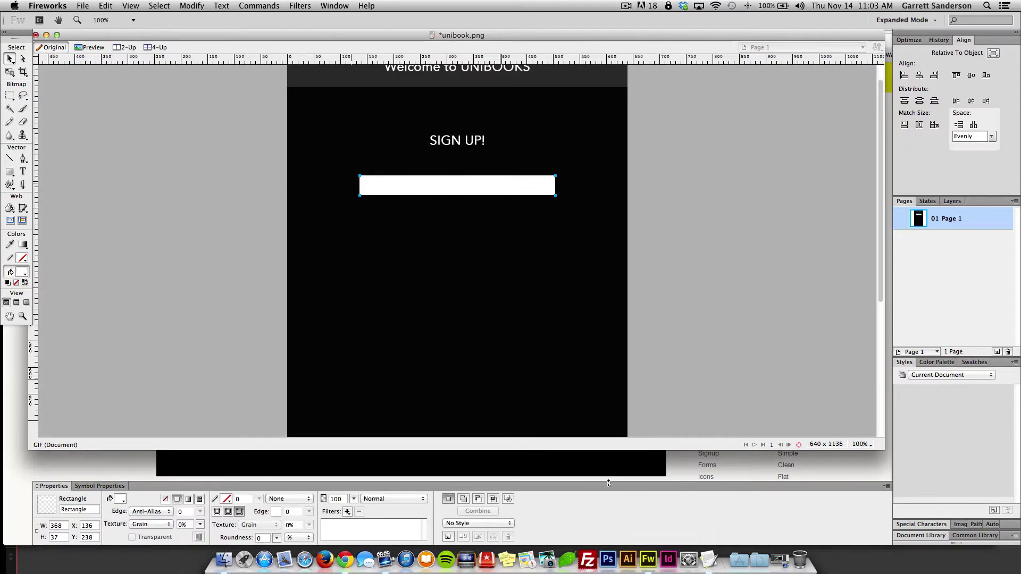
{"action": "left_click", "coordinate": [345, 559]}
Step: Reopen the Unroll.Me sign-in modal from the sign-up results and screenshot it with Cmd+Shift+4
{"action": "left_click", "coordinate": [12, 40]}
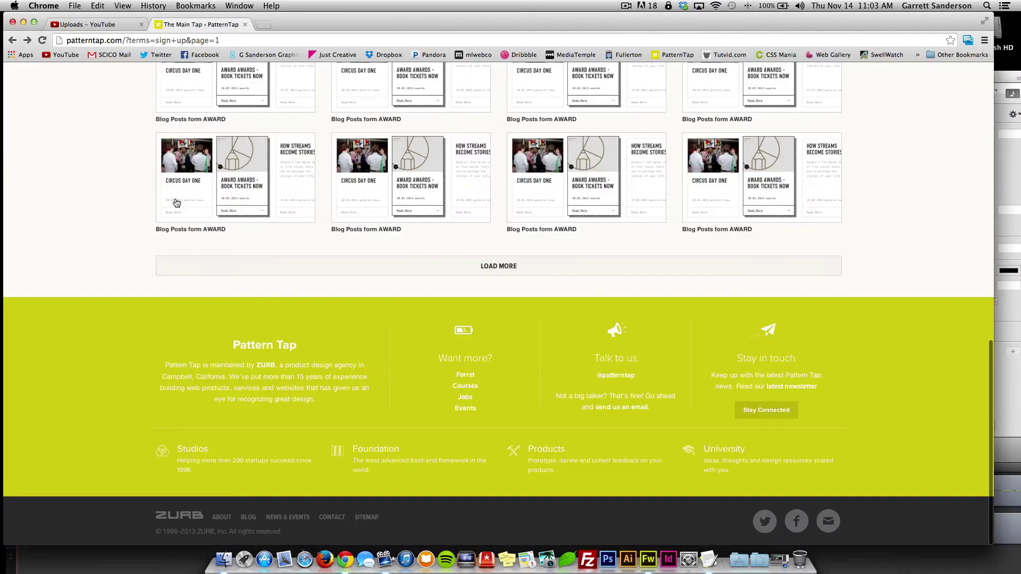
{"action": "scroll", "coordinate": [487, 254], "scroll_direction": "up", "scroll_amount": 5}
{"action": "scroll", "coordinate": [485, 252], "scroll_direction": "up", "scroll_amount": 3}
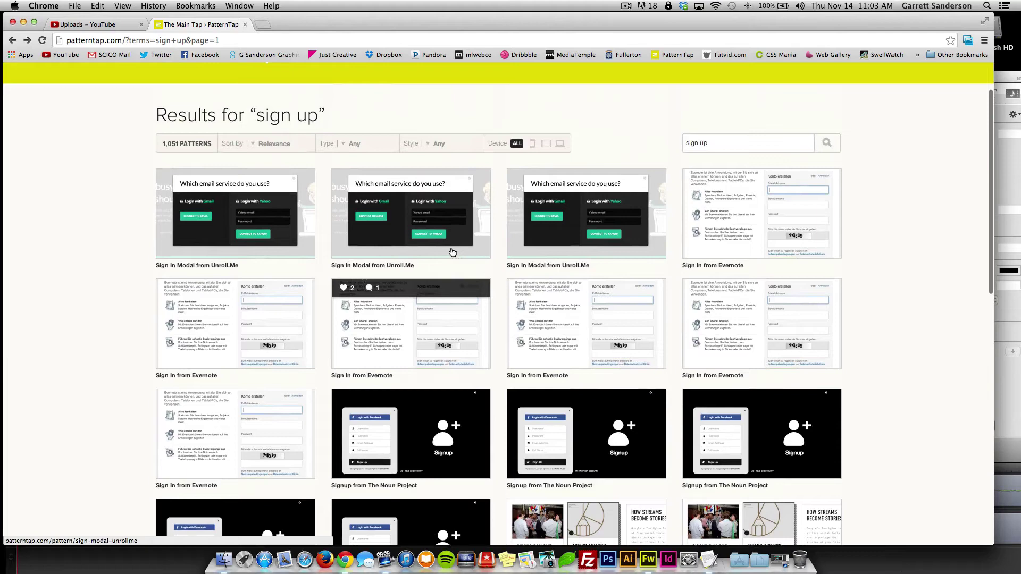
{"action": "left_click", "coordinate": [385, 226]}
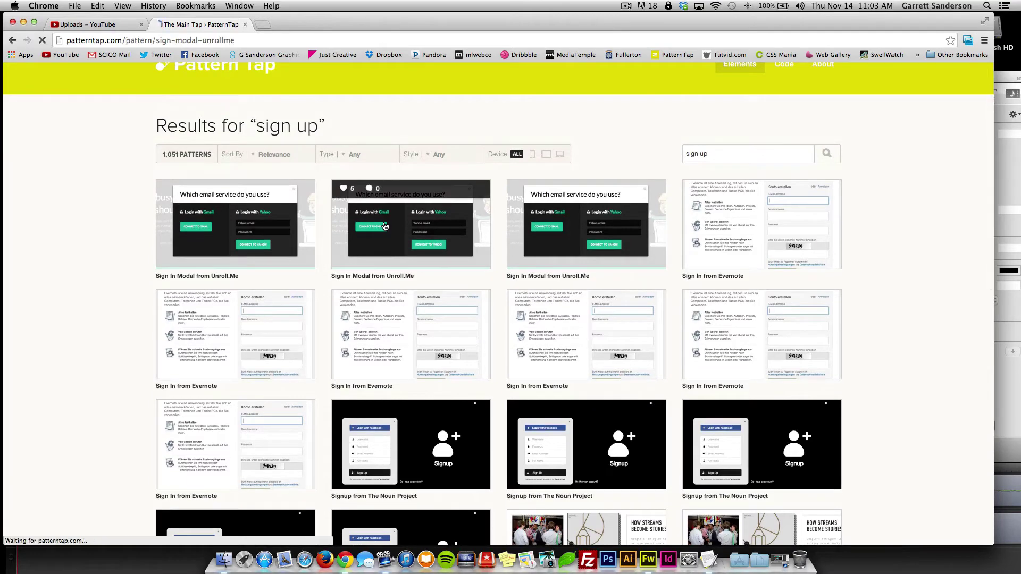
{"action": "key", "text": "super+shift+4"}
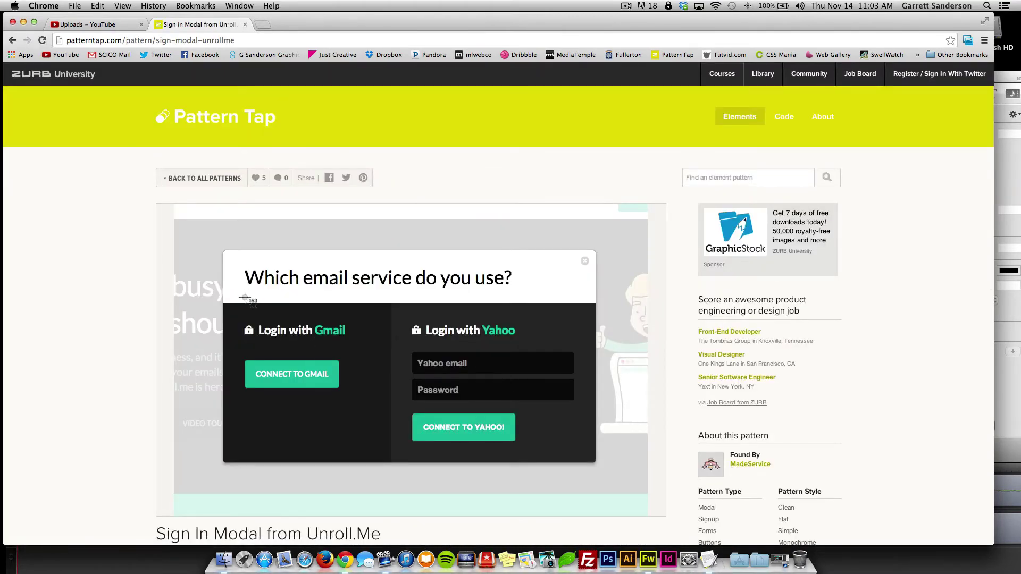
{"action": "left_click_drag", "start_coordinate": [229, 265], "coordinate": [580, 449]}
{"action": "left_click", "coordinate": [1016, 424]}
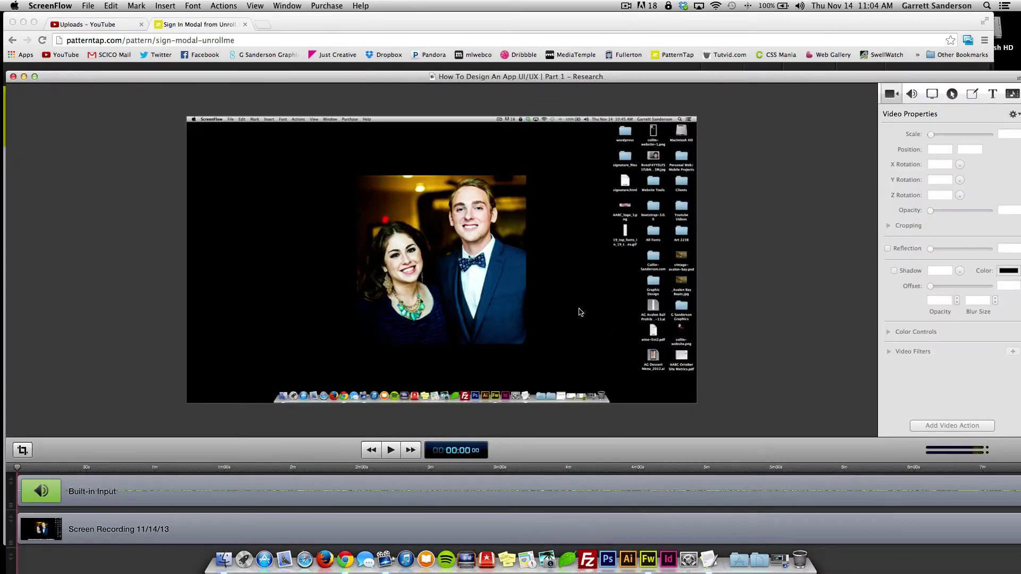
{"action": "left_click", "coordinate": [647, 559]}
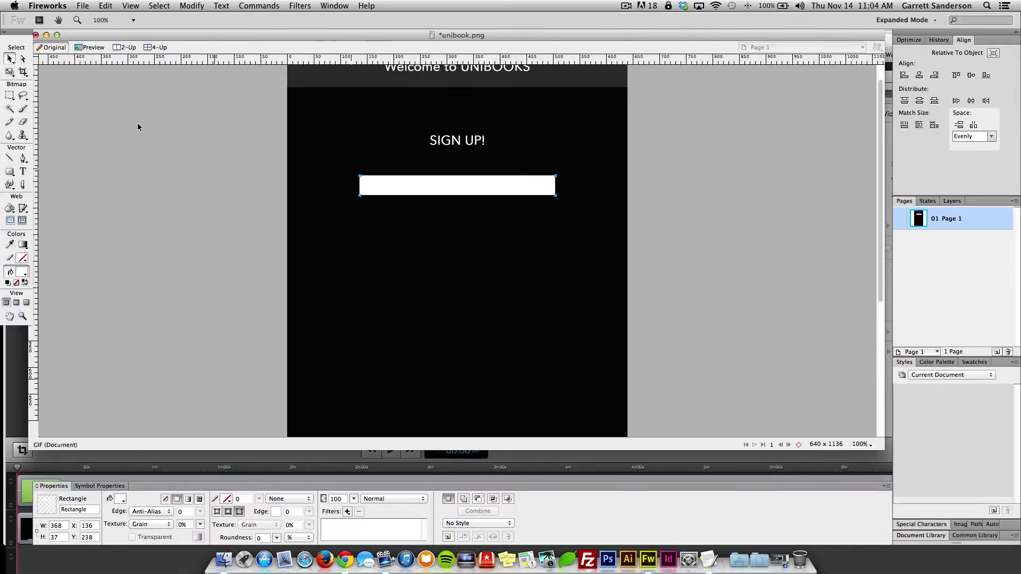
Step: Undo an accidental URL paste and pull the Unroll.Me modal screenshot into its own window
{"action": "left_click", "coordinate": [241, 153]}
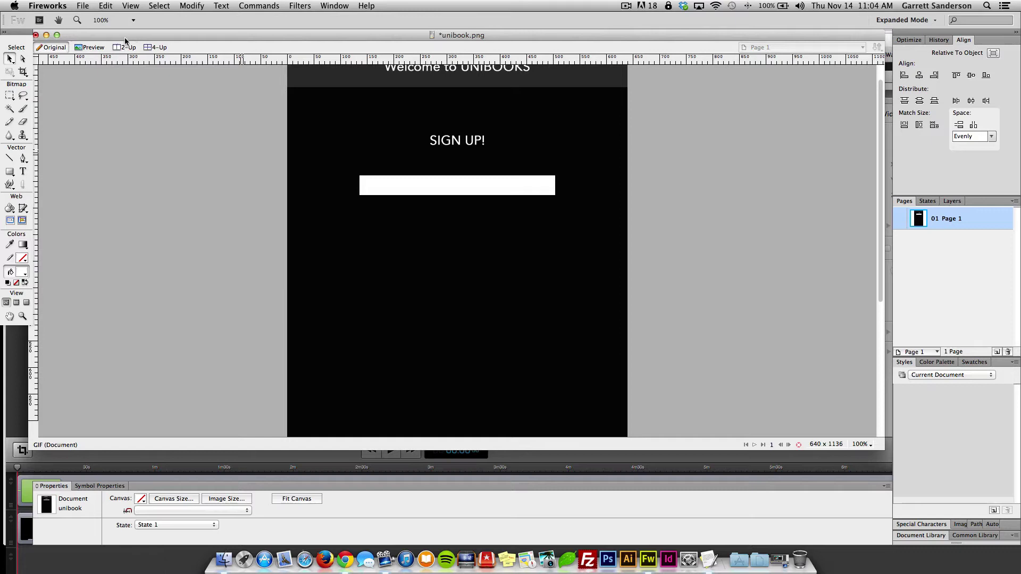
{"action": "key", "text": "super+v"}
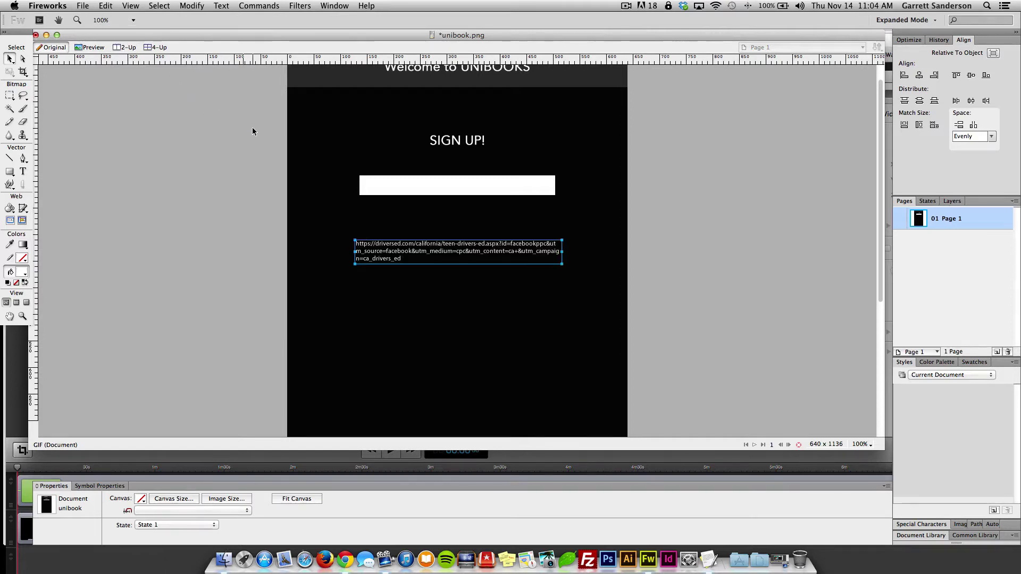
{"action": "key", "text": "super+z"}
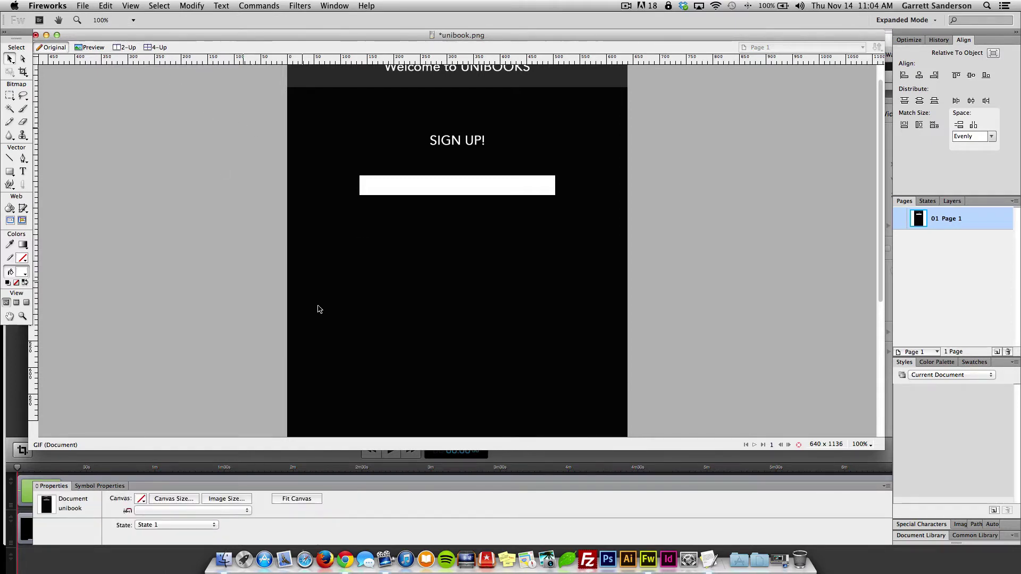
{"action": "key", "text": "F11"}
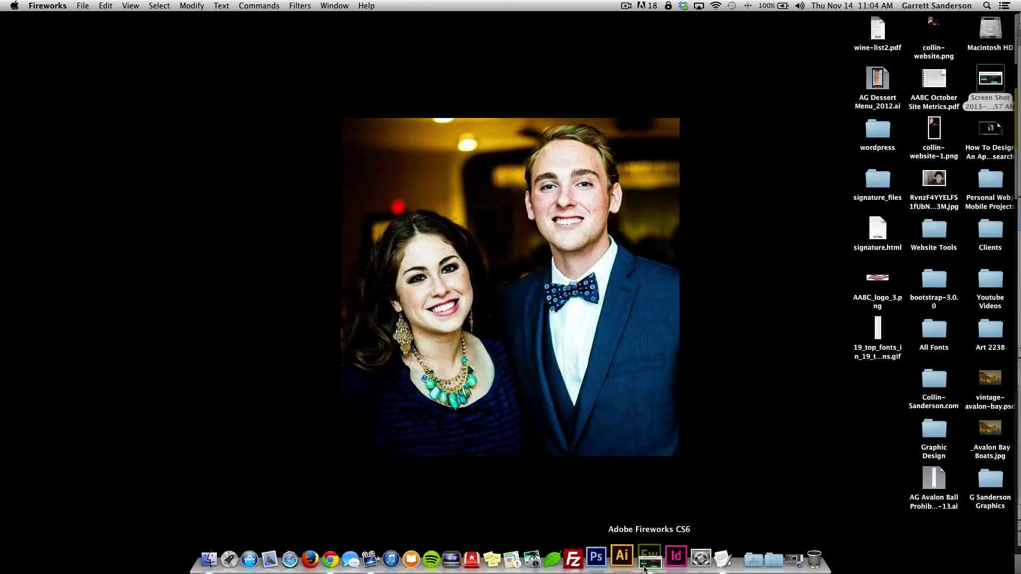
{"action": "left_click", "coordinate": [658, 557]}
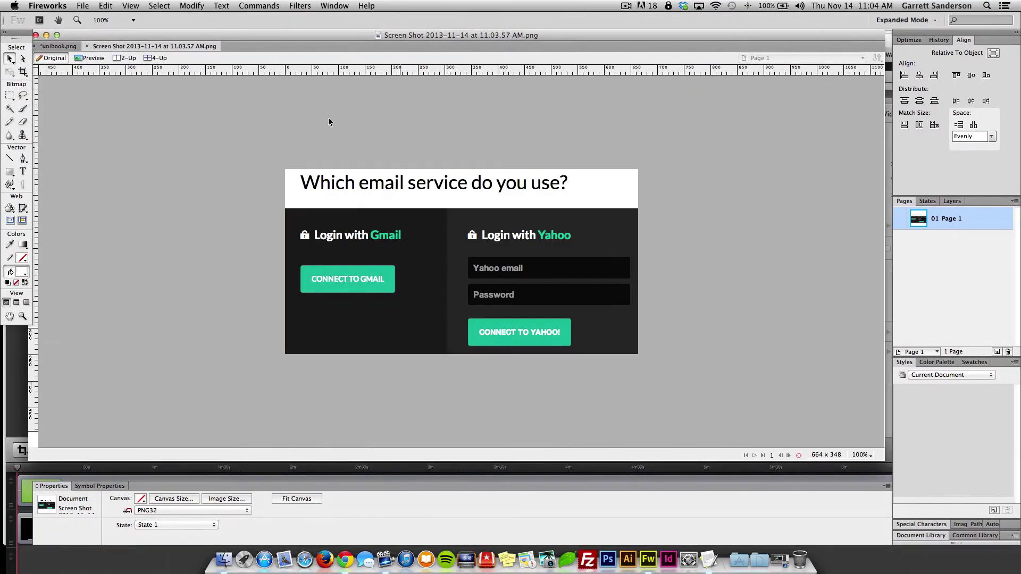
{"action": "left_click_drag", "start_coordinate": [159, 46], "coordinate": [330, 186]}
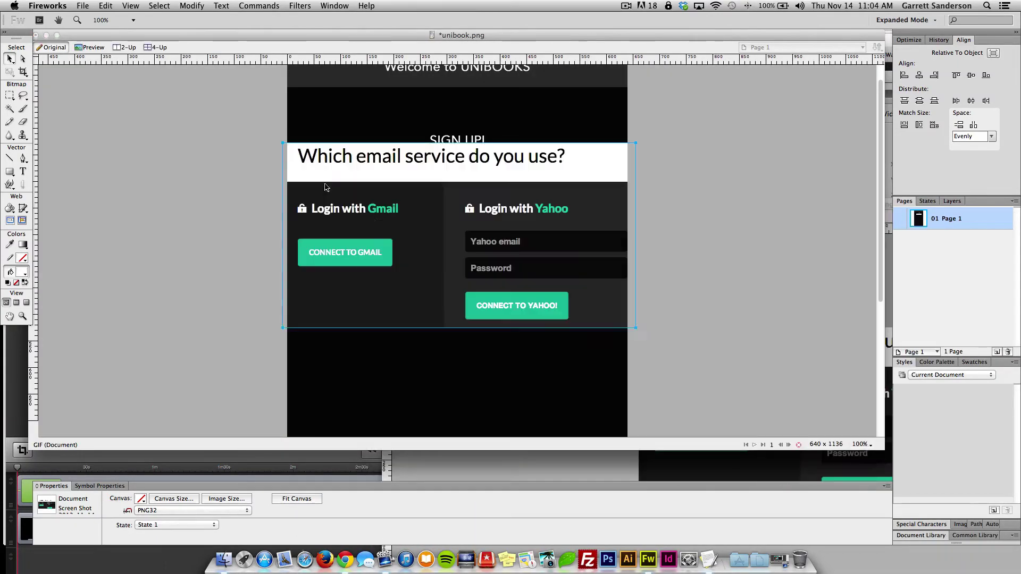
Step: Drop the login screenshot into the unibook design and bring the white rectangle over its email field
{"action": "left_click_drag", "start_coordinate": [519, 156], "coordinate": [405, 207]}
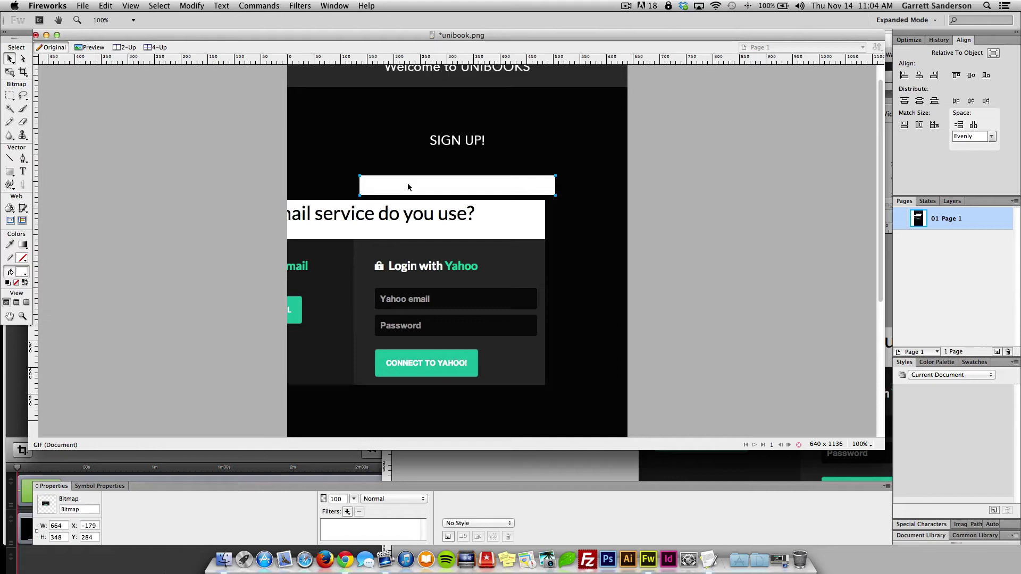
{"action": "left_click_drag", "start_coordinate": [408, 186], "coordinate": [400, 302]}
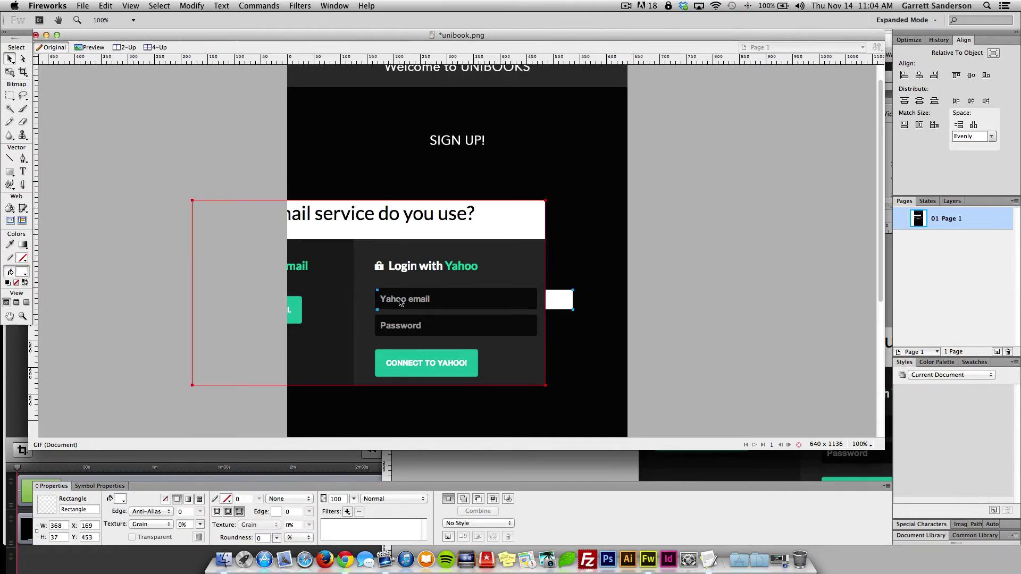
{"action": "key", "text": "super+shift+Up"}
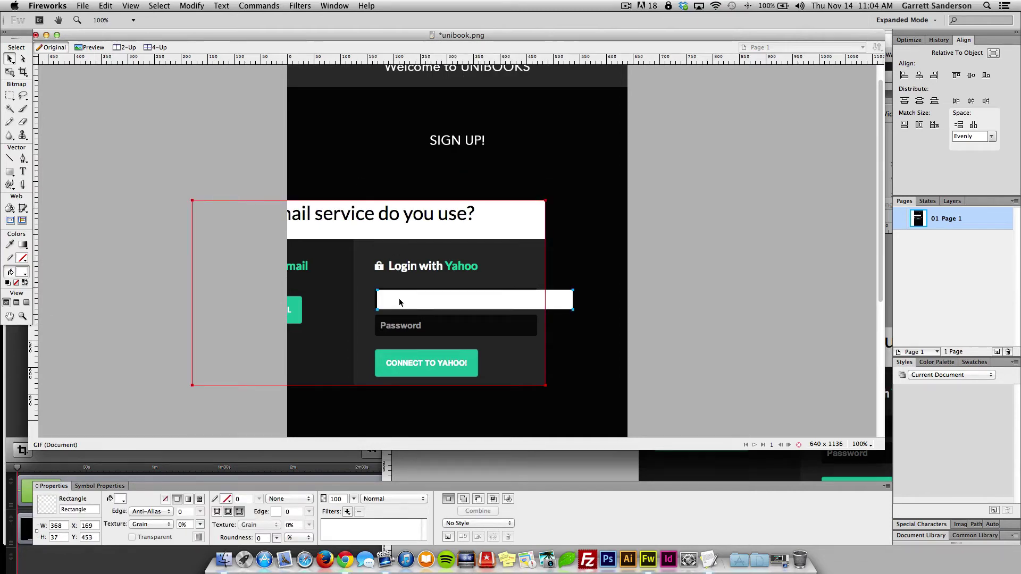
{"action": "left_click_drag", "start_coordinate": [420, 297], "coordinate": [419, 295]}
{"action": "key", "text": "q"}
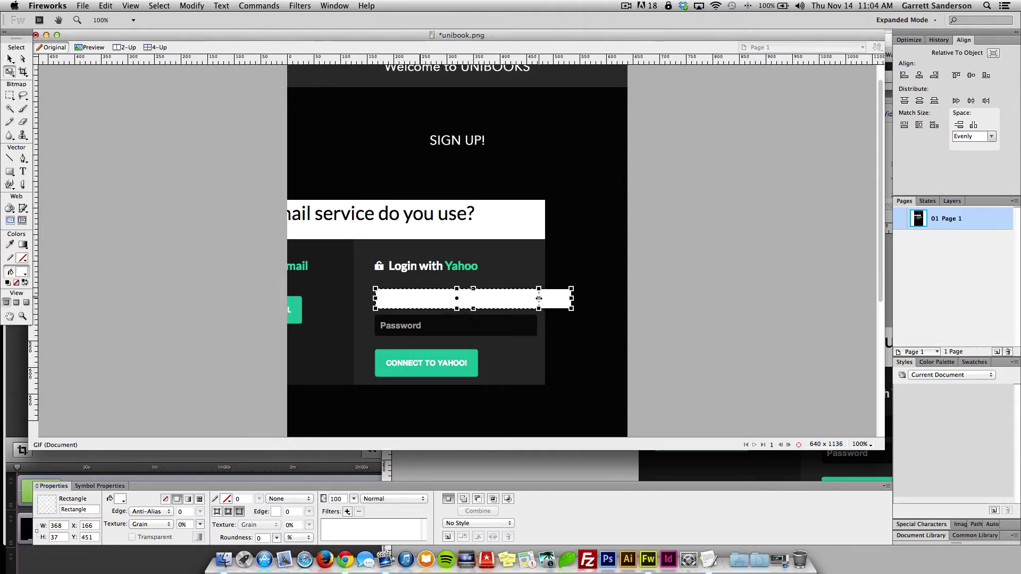
{"action": "left_click_drag", "start_coordinate": [538, 298], "coordinate": [484, 298]}
{"action": "key", "text": "v"}
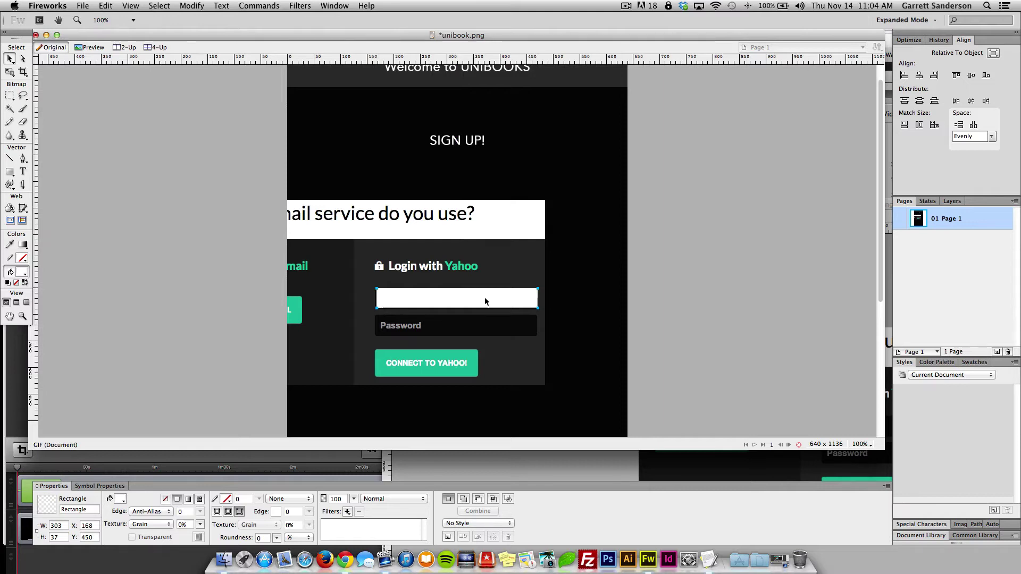
Step: Fine-tune the white rectangle's size and position to exactly cover the 304×40 email field
{"action": "key", "text": "Left"}
{"action": "key", "text": "Left"}
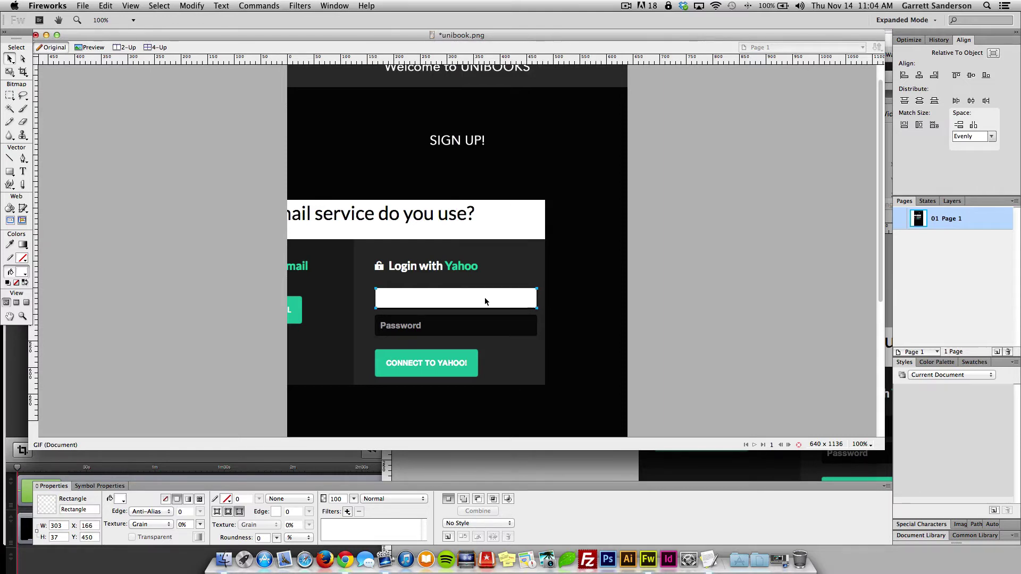
{"action": "key", "text": "Down"}
{"action": "key", "text": "Down"}
{"action": "key", "text": "Up"}
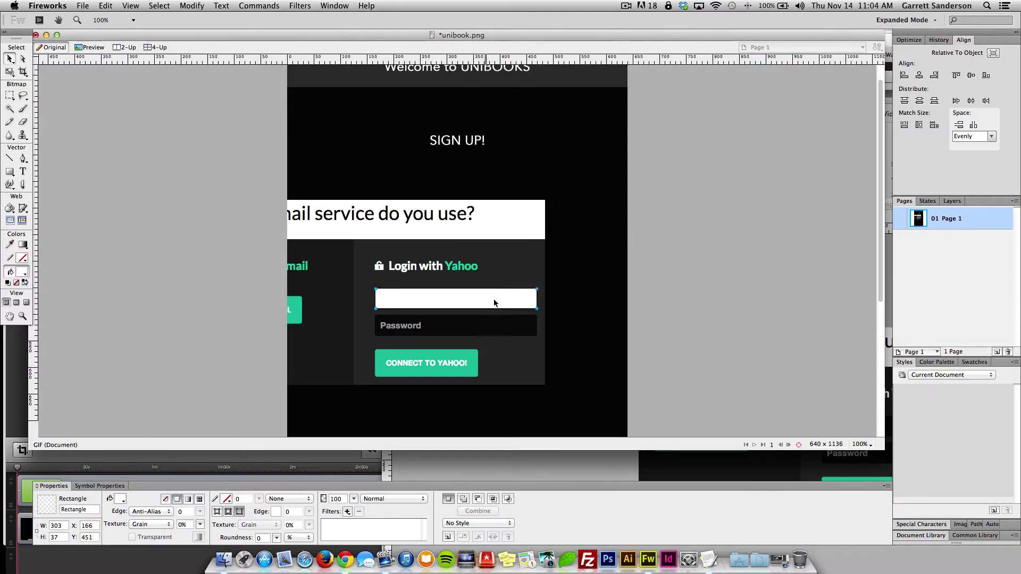
{"action": "key", "text": "super+2"}
{"action": "key", "text": "q"}
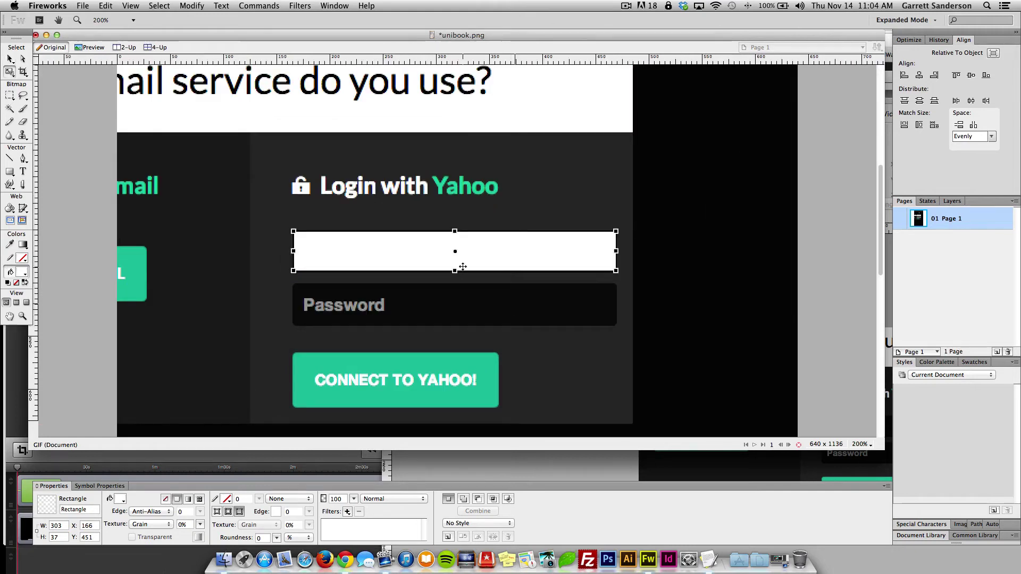
{"action": "left_click_drag", "start_coordinate": [453, 272], "coordinate": [454, 273]}
{"action": "left_click_drag", "start_coordinate": [453, 230], "coordinate": [454, 228]}
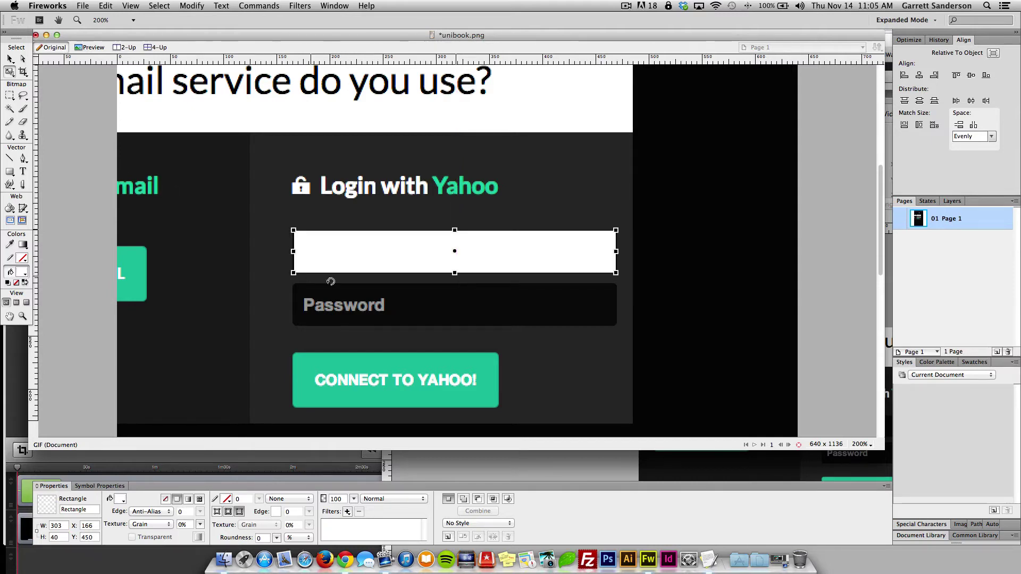
{"action": "left_click_drag", "start_coordinate": [293, 251], "coordinate": [291, 251]}
{"action": "key", "text": "v"}
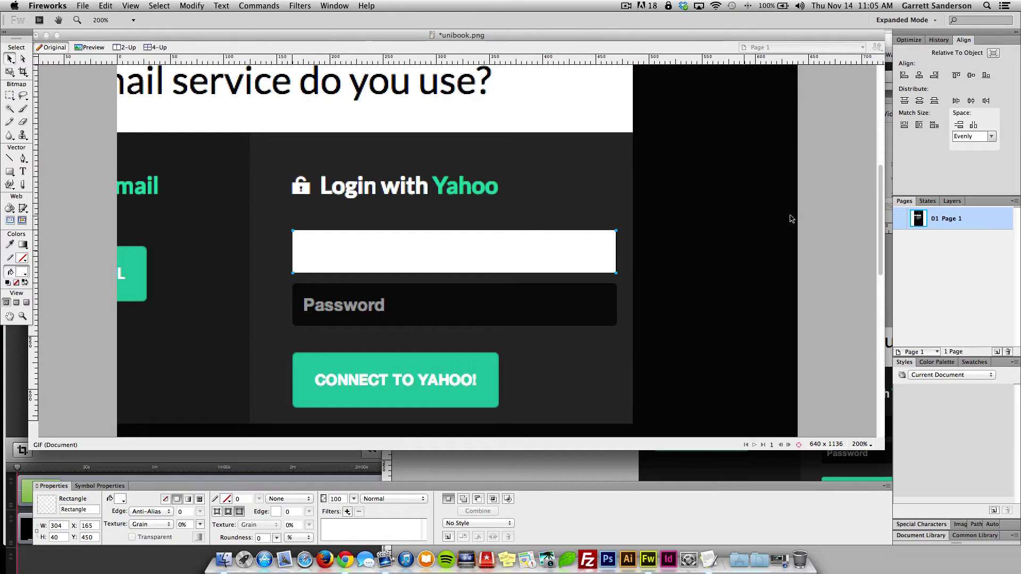
{"action": "mouse_move", "coordinate": [512, 249]}
{"action": "left_mouse_down"}
{"action": "mouse_move", "coordinate": [506, 219]}
{"action": "mouse_move", "coordinate": [506, 257]}
{"action": "left_mouse_up"}
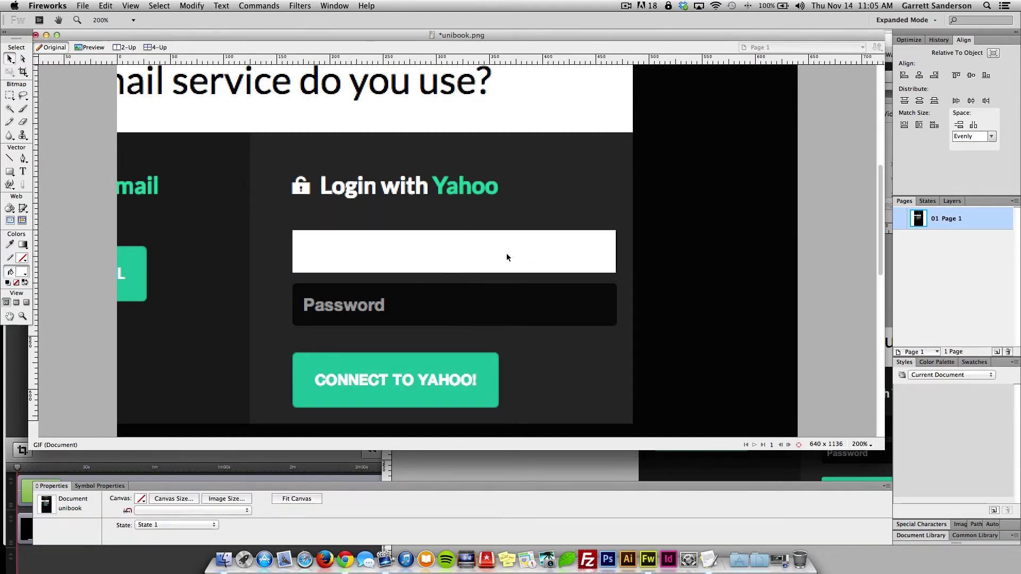
{"action": "key", "text": "super+1"}
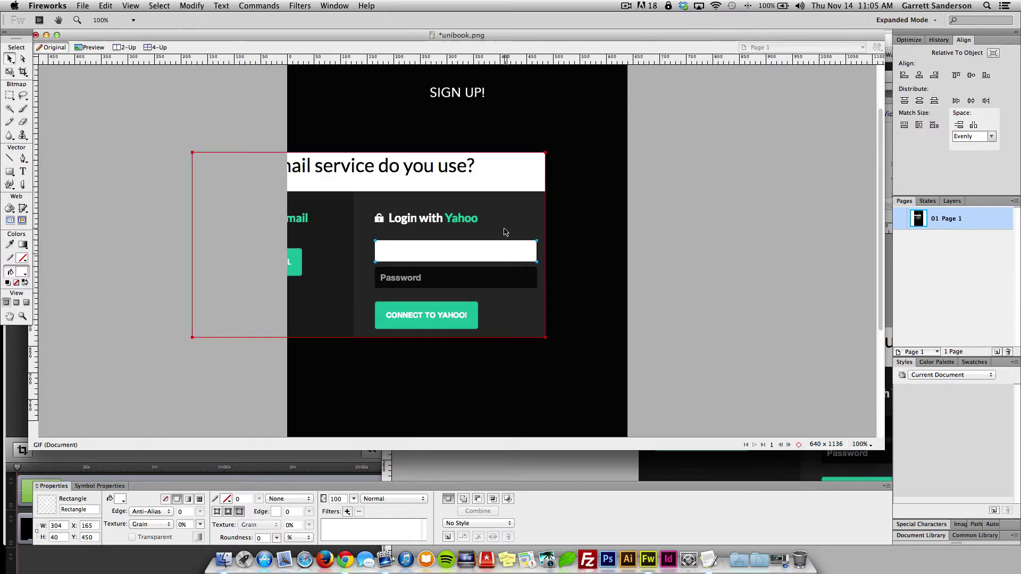
Step: Move the login screenshot down and fill the rectangle under SIGN UP! dark grey #444444
{"action": "left_click", "coordinate": [505, 233]}
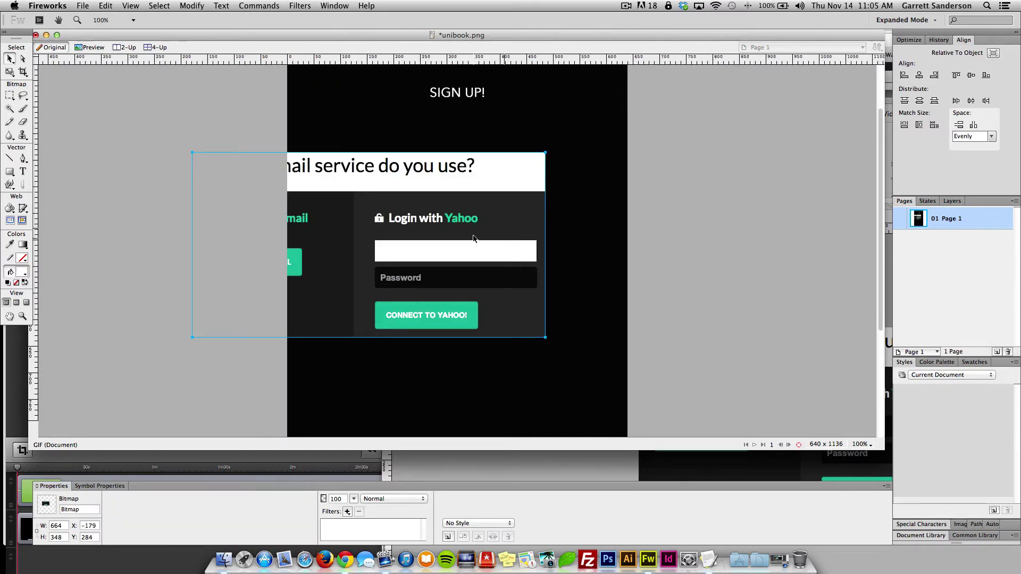
{"action": "left_click_drag", "start_coordinate": [466, 224], "coordinate": [570, 361]}
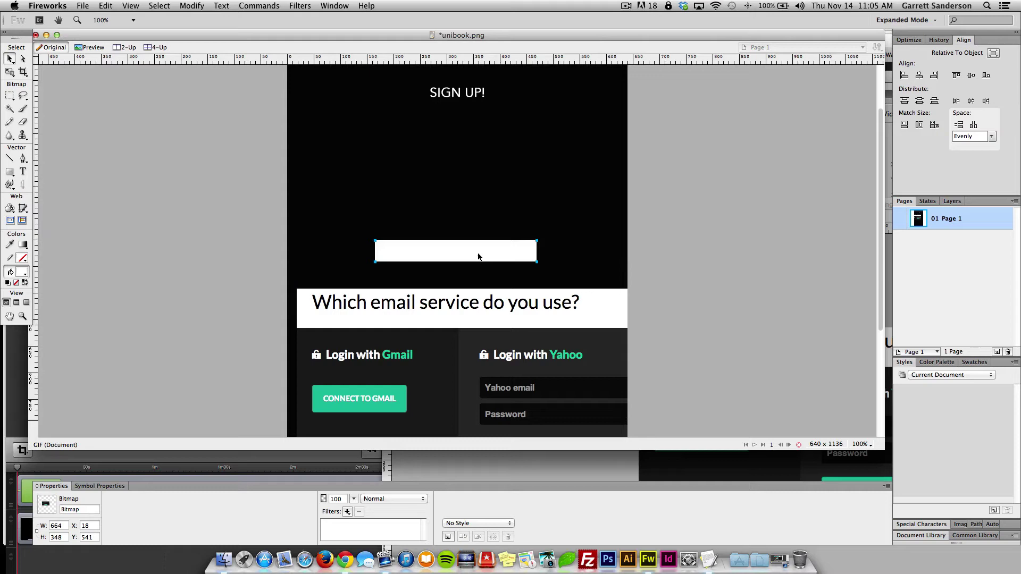
{"action": "left_click_drag", "start_coordinate": [478, 255], "coordinate": [479, 142]}
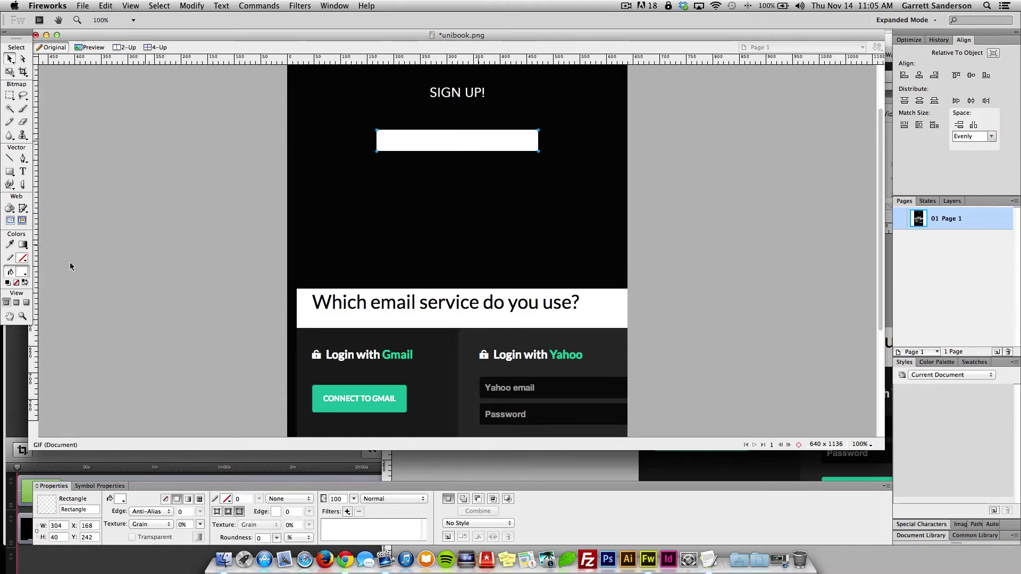
{"action": "left_click", "coordinate": [25, 275]}
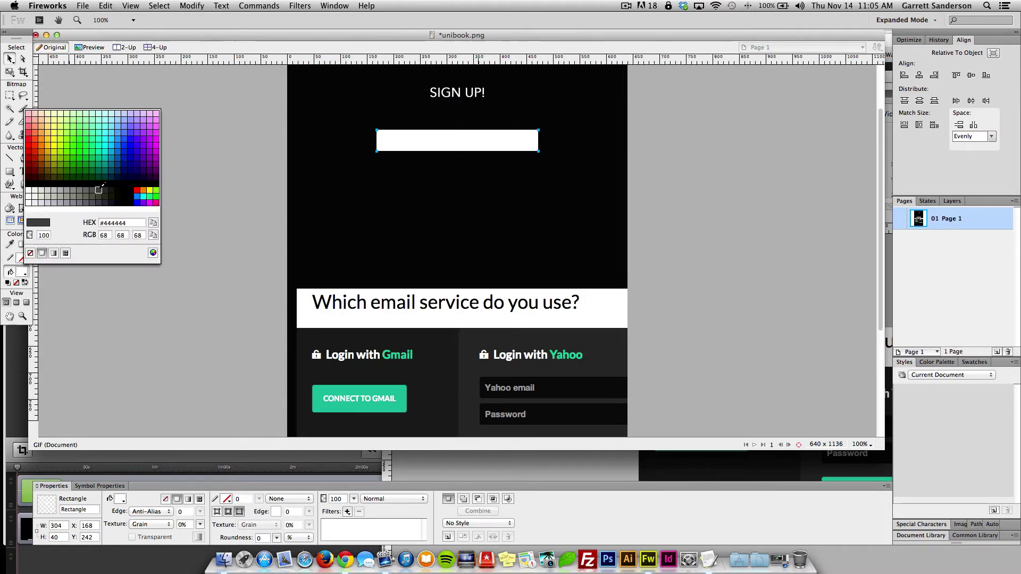
{"action": "left_click", "coordinate": [95, 187]}
{"action": "left_click", "coordinate": [228, 243]}
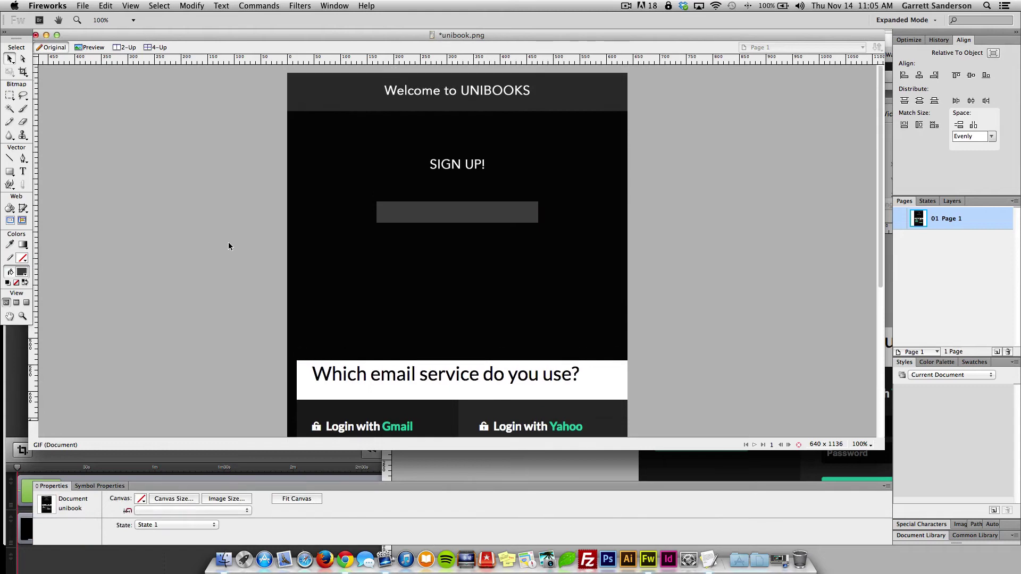
Step: Shift the dark field down about 60 px and align SIGN UP! to its left edge
{"action": "left_click_drag", "start_coordinate": [467, 144], "coordinate": [468, 173]}
{"action": "scroll", "coordinate": [452, 172], "scroll_direction": "up", "scroll_amount": 3}
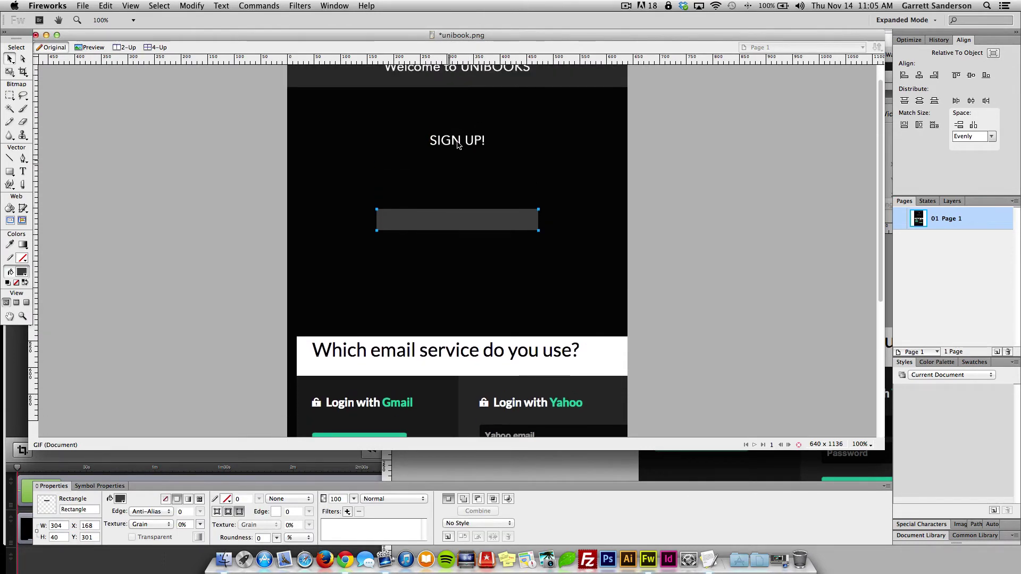
{"action": "left_click_drag", "start_coordinate": [460, 137], "coordinate": [410, 171]}
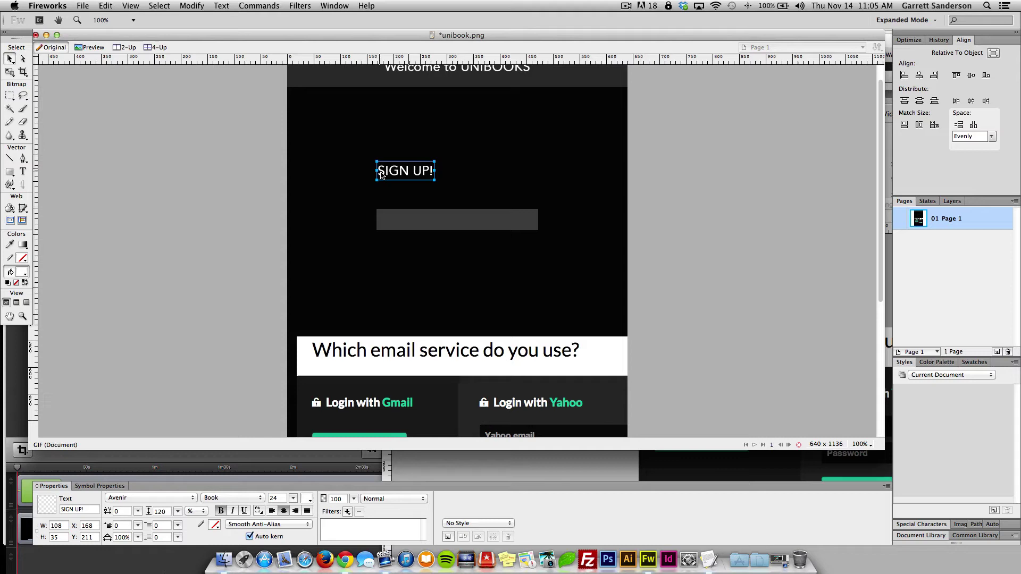
{"action": "left_click", "coordinate": [249, 177]}
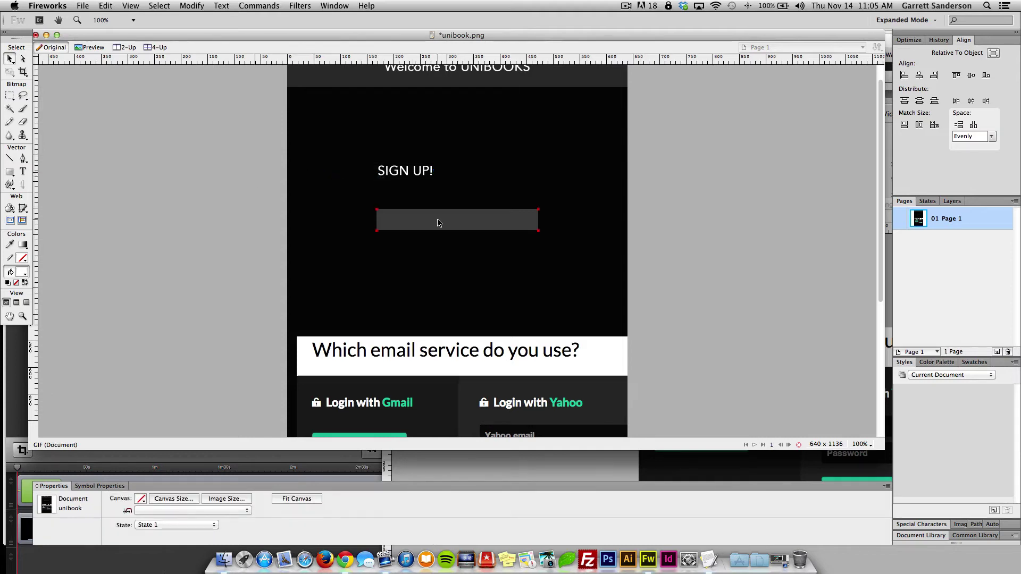
Step: Duplicate the grey field 80 px lower and add a size-10 NAME label above the first field
{"action": "left_click_drag", "start_coordinate": [438, 222], "coordinate": [439, 265]}
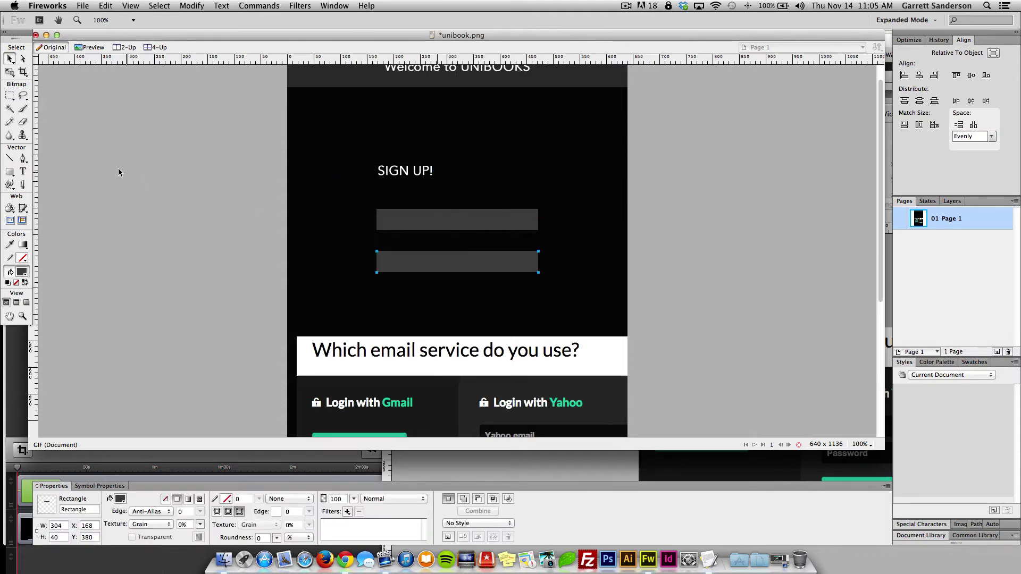
{"action": "left_click", "coordinate": [23, 171]}
{"action": "left_click", "coordinate": [381, 197]}
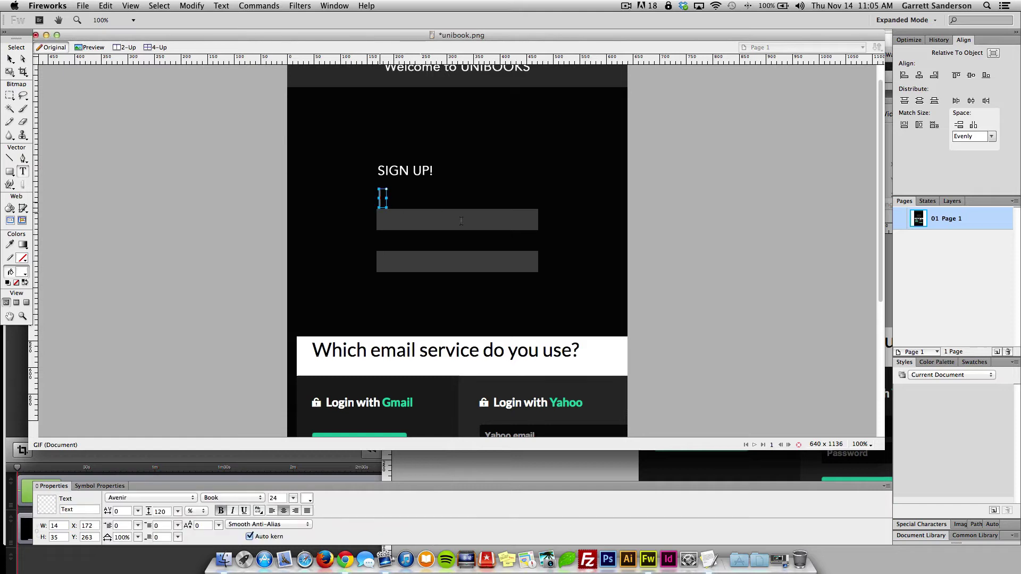
{"action": "type", "text": "NAME"}
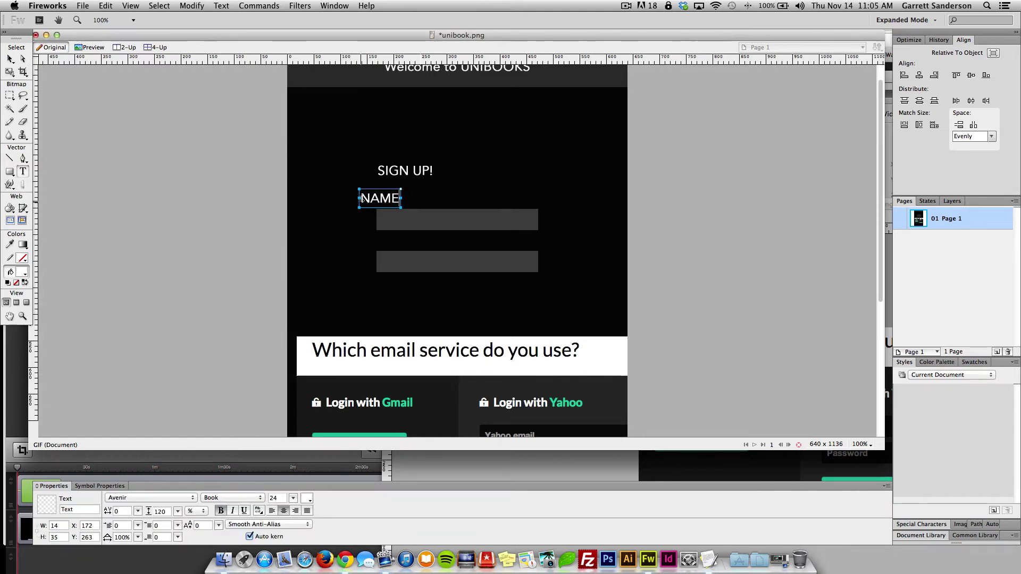
{"action": "left_click_drag", "start_coordinate": [360, 198], "coordinate": [422, 199]}
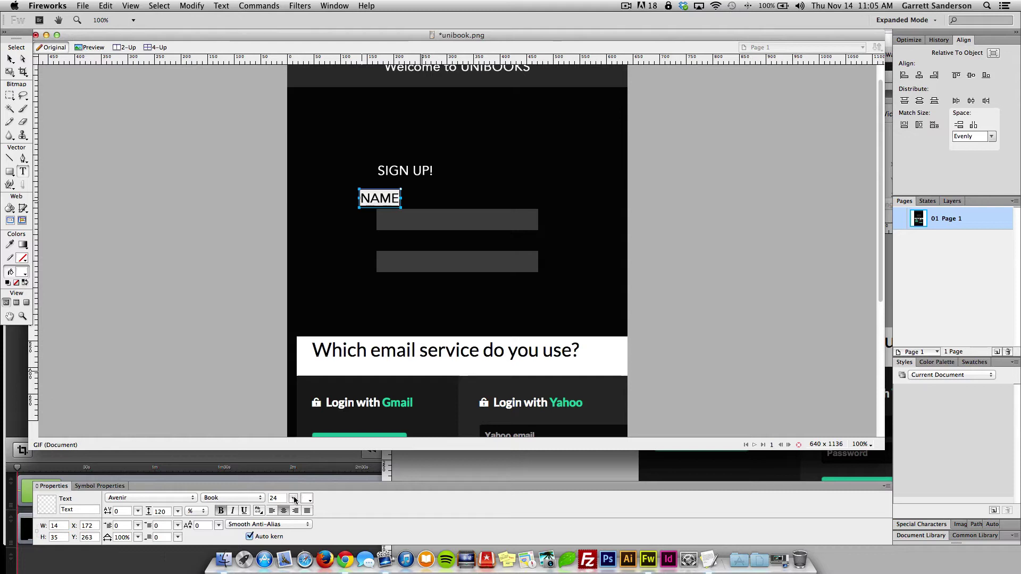
{"action": "left_click_drag", "start_coordinate": [293, 498], "coordinate": [294, 503]}
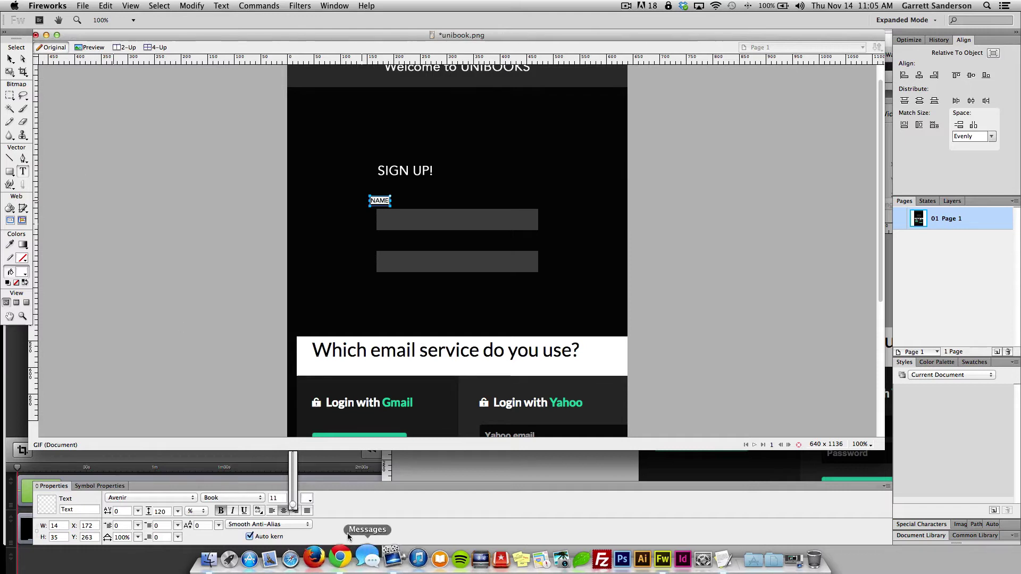
{"action": "left_click_drag", "start_coordinate": [298, 505], "coordinate": [293, 503]}
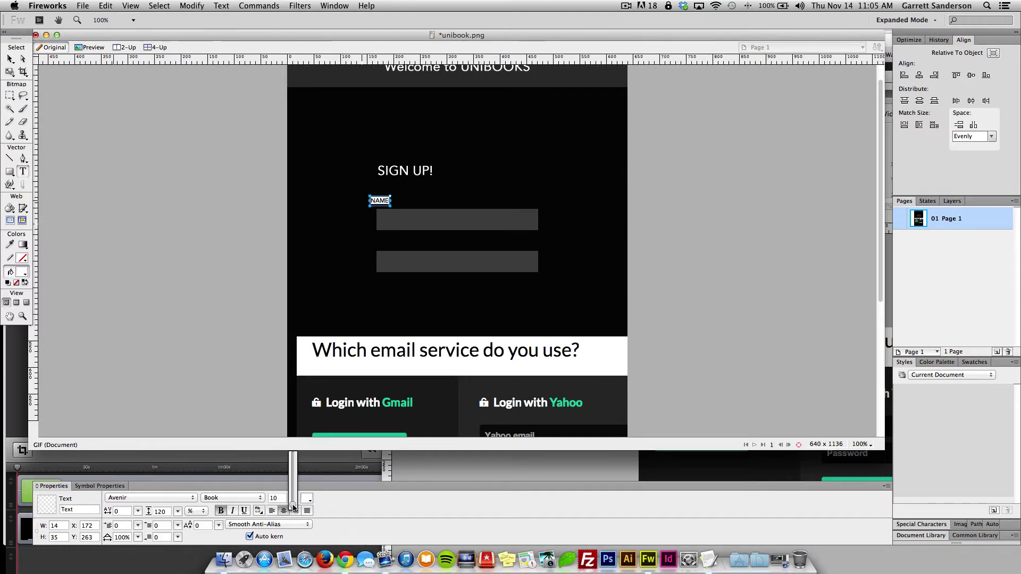
{"action": "left_click", "coordinate": [11, 58]}
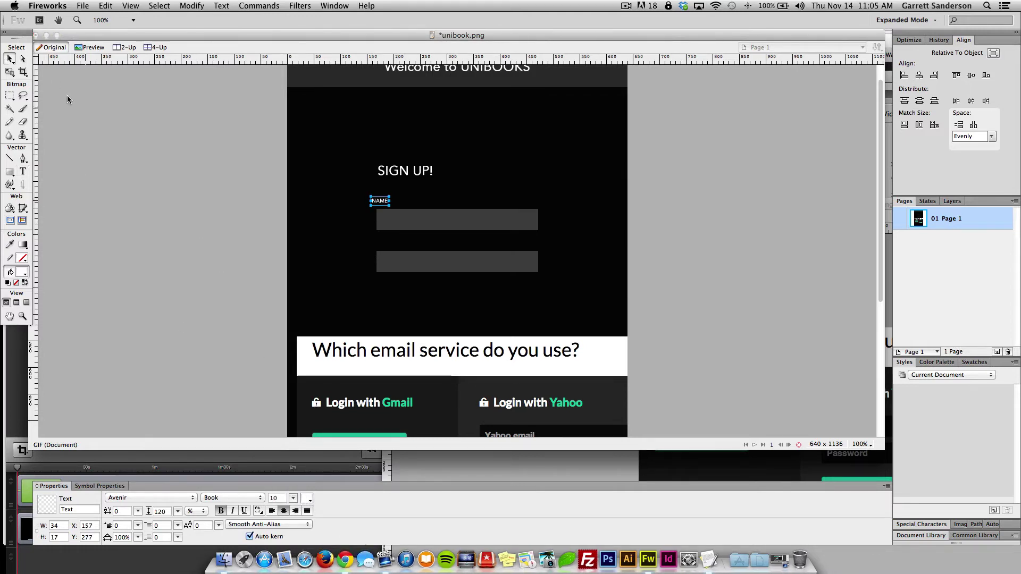
{"action": "left_click_drag", "start_coordinate": [382, 203], "coordinate": [388, 203]}
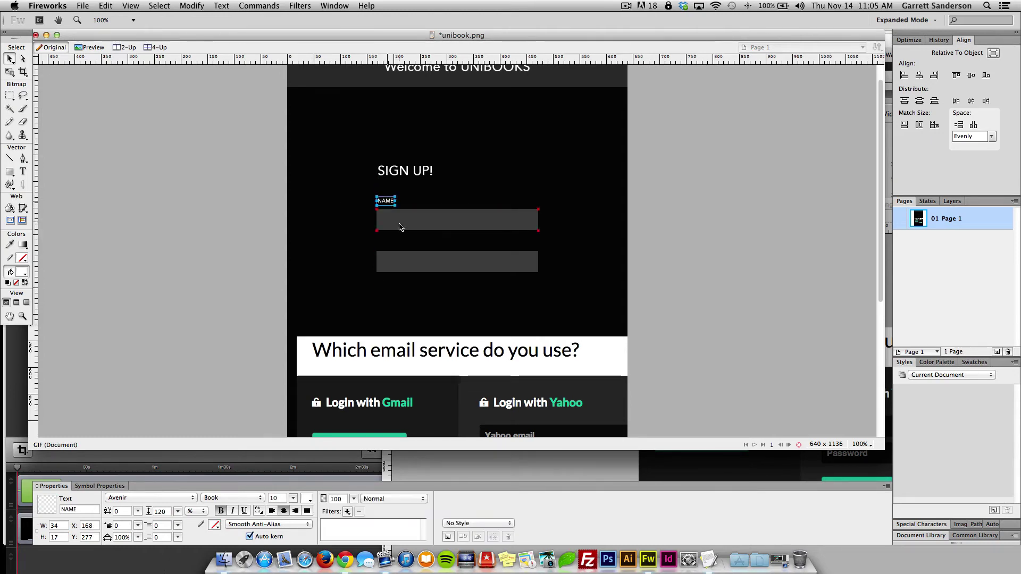
Step: Colour the label with the input box's dark grey and copy it below the first field
{"action": "key", "text": "i"}
{"action": "left_click", "coordinate": [404, 225]}
{"action": "left_click", "coordinate": [11, 59]}
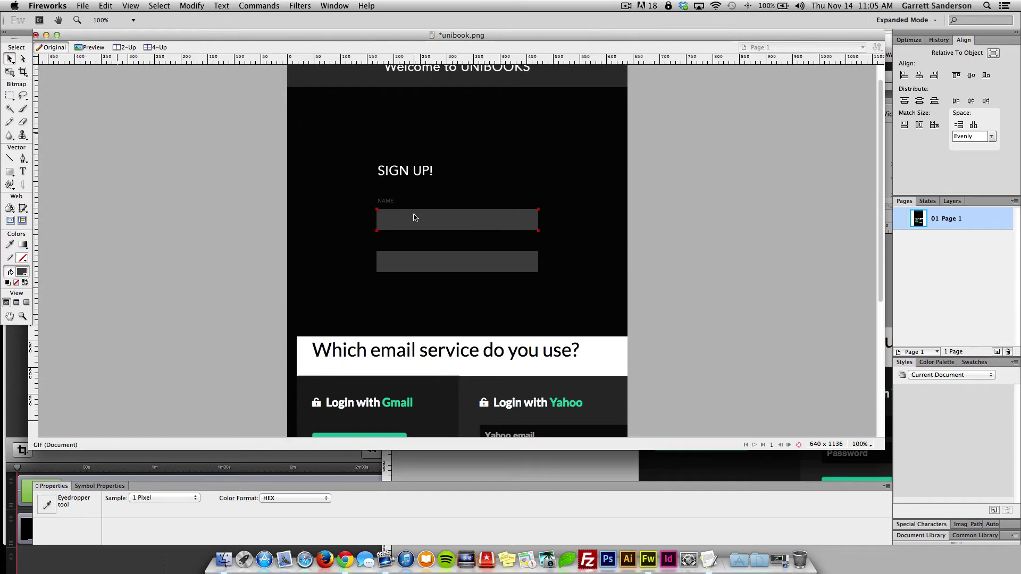
{"action": "left_click", "coordinate": [385, 201]}
{"action": "left_click_drag", "start_coordinate": [385, 201], "coordinate": [390, 245]}
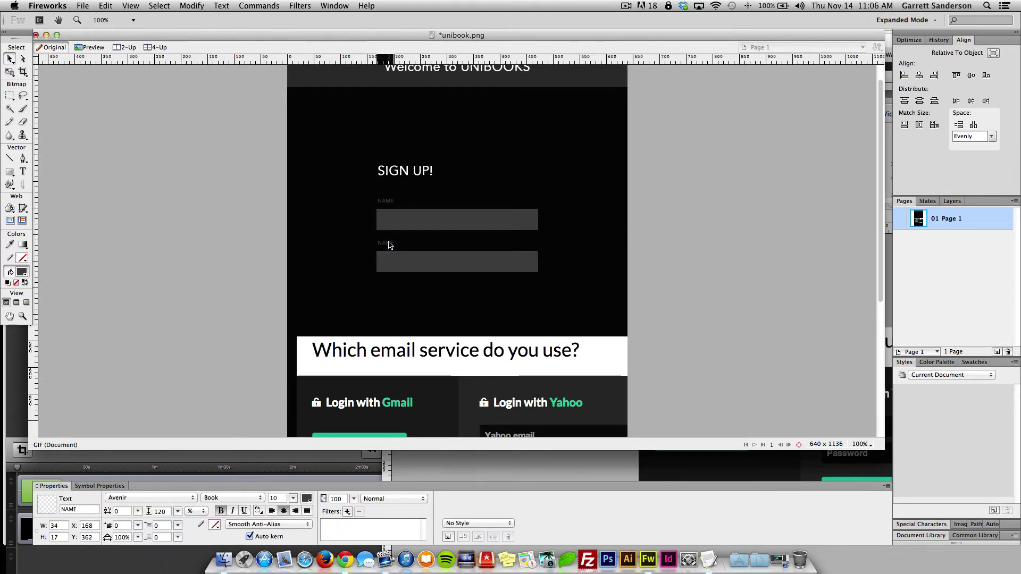
{"action": "left_click_drag", "start_coordinate": [389, 248], "coordinate": [389, 244]}
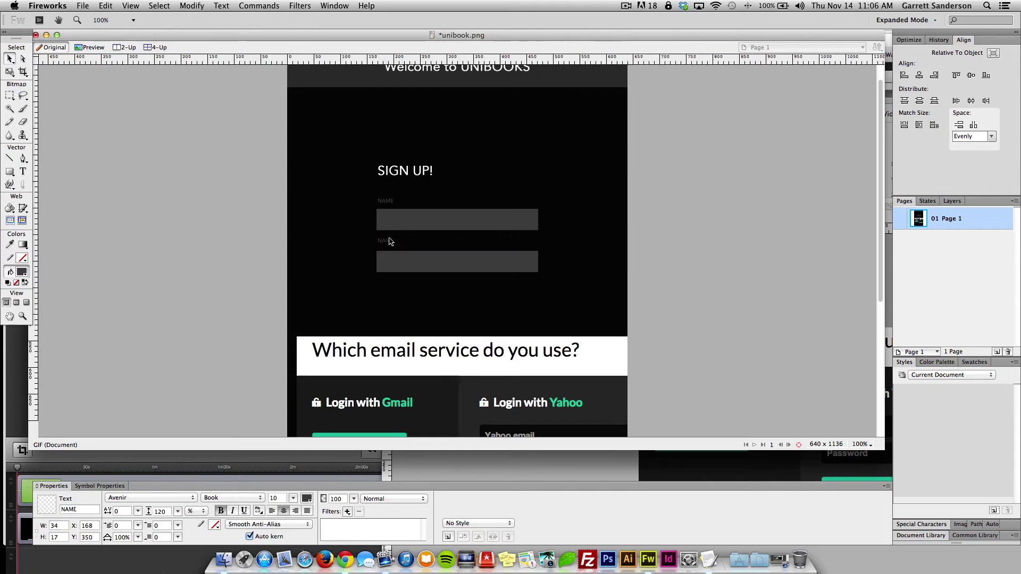
Step: Retype the labels as EMAIL and PASSWORD, lining PASSWORD up with its field's left edge
{"action": "left_click", "coordinate": [390, 203]}
{"action": "double_click", "coordinate": [389, 203]}
{"action": "double_click", "coordinate": [392, 200]}
{"action": "type", "text": "Email"}
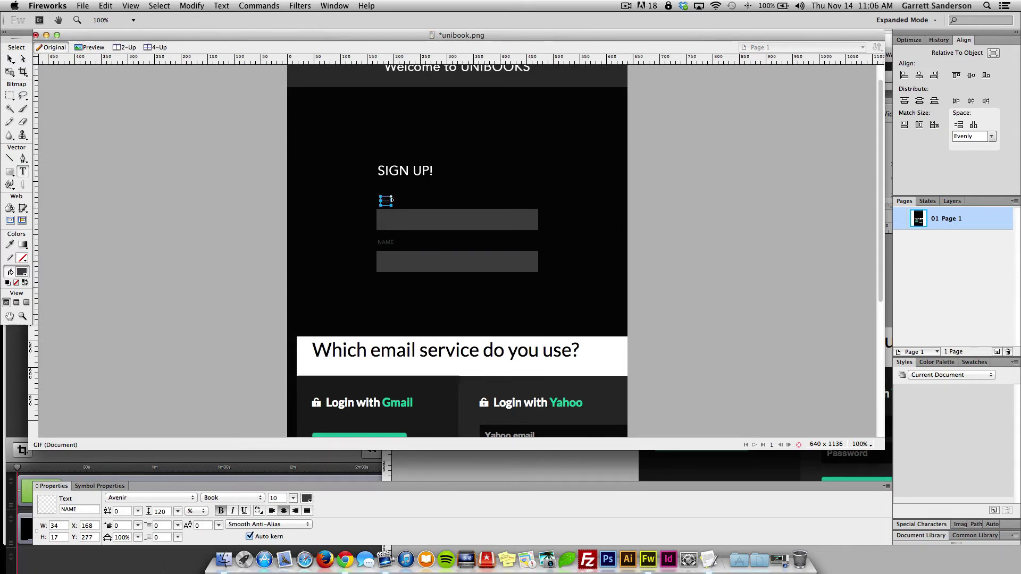
{"action": "type", "text": "L"}
{"action": "double_click", "coordinate": [388, 242]}
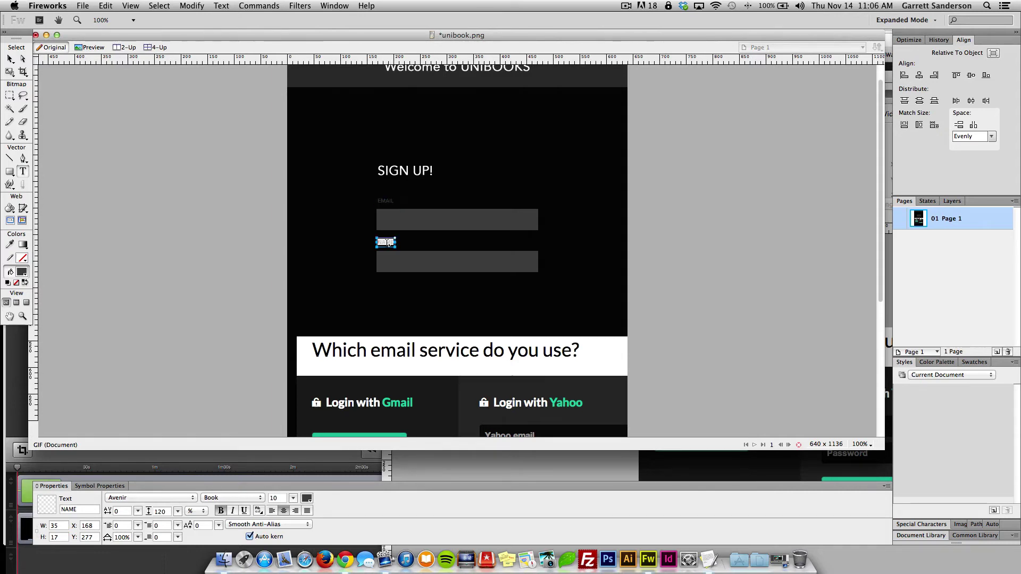
{"action": "key", "text": "BackSpace"}
{"action": "type", "text": "PASSWORD"}
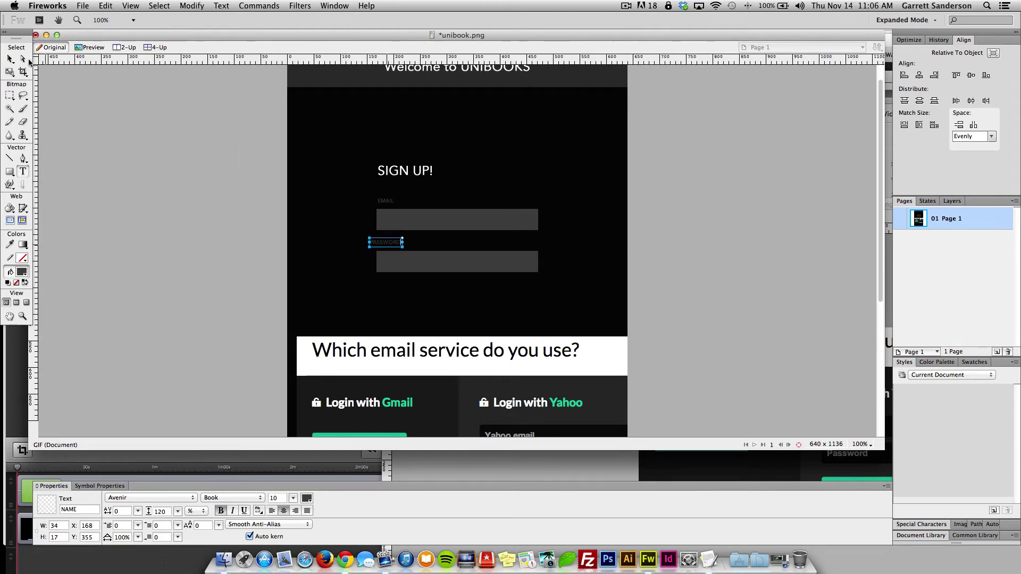
{"action": "left_click", "coordinate": [10, 58]}
{"action": "left_click_drag", "start_coordinate": [396, 243], "coordinate": [400, 245]}
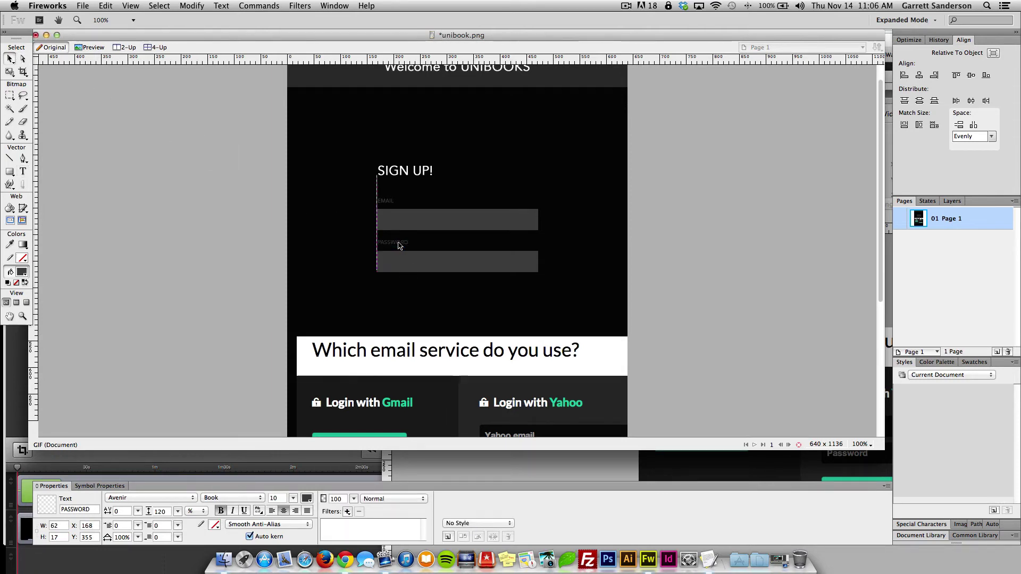
{"action": "left_click", "coordinate": [208, 256]}
Step: Move the email-service block further down and nudge the PASSWORD label down slightly
{"action": "scroll", "coordinate": [492, 323], "scroll_direction": "down", "scroll_amount": 2}
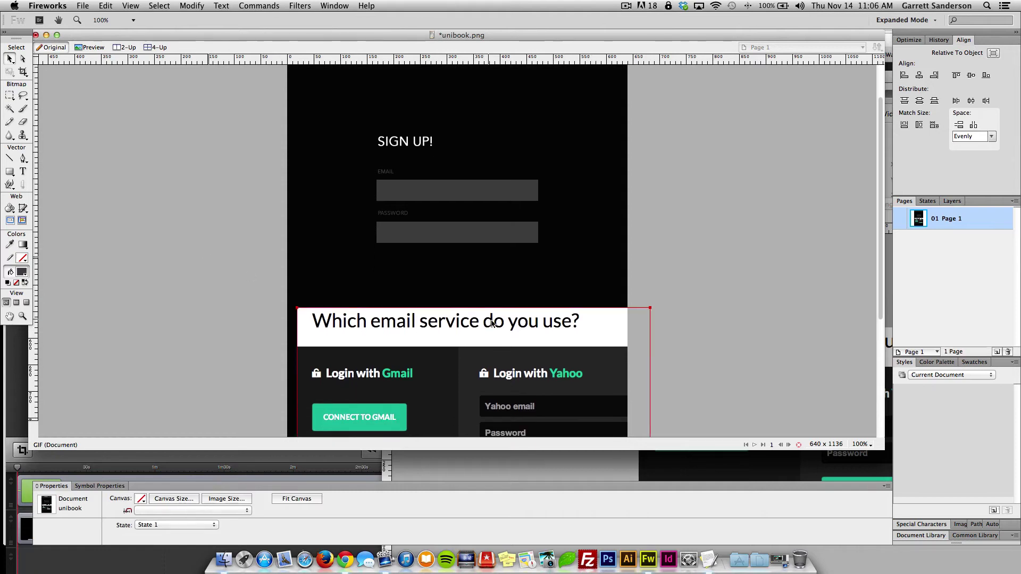
{"action": "left_click_drag", "start_coordinate": [492, 323], "coordinate": [492, 376]}
{"action": "scroll", "coordinate": [252, 237], "scroll_direction": "down", "scroll_amount": 2}
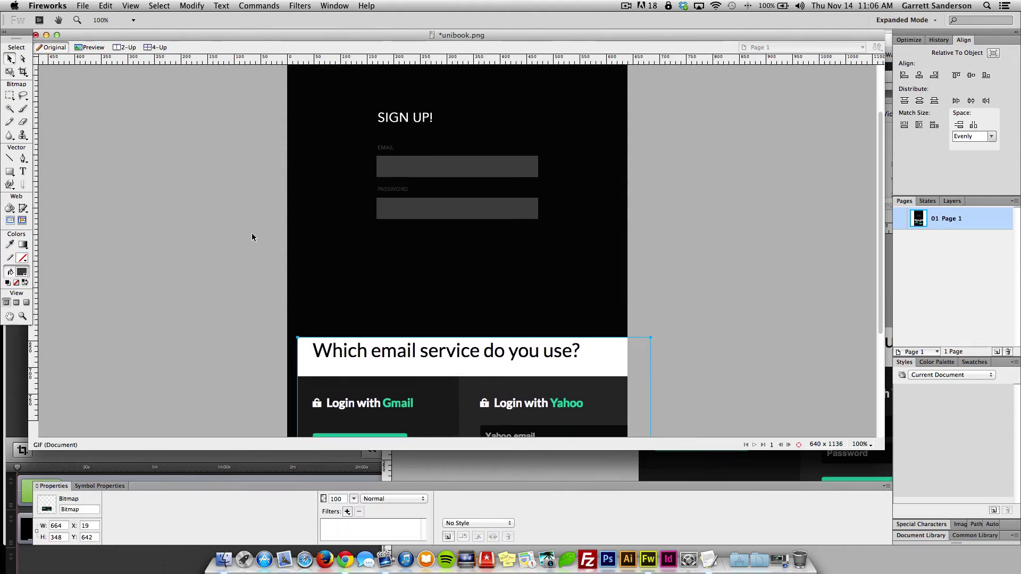
{"action": "left_click", "coordinate": [390, 191]}
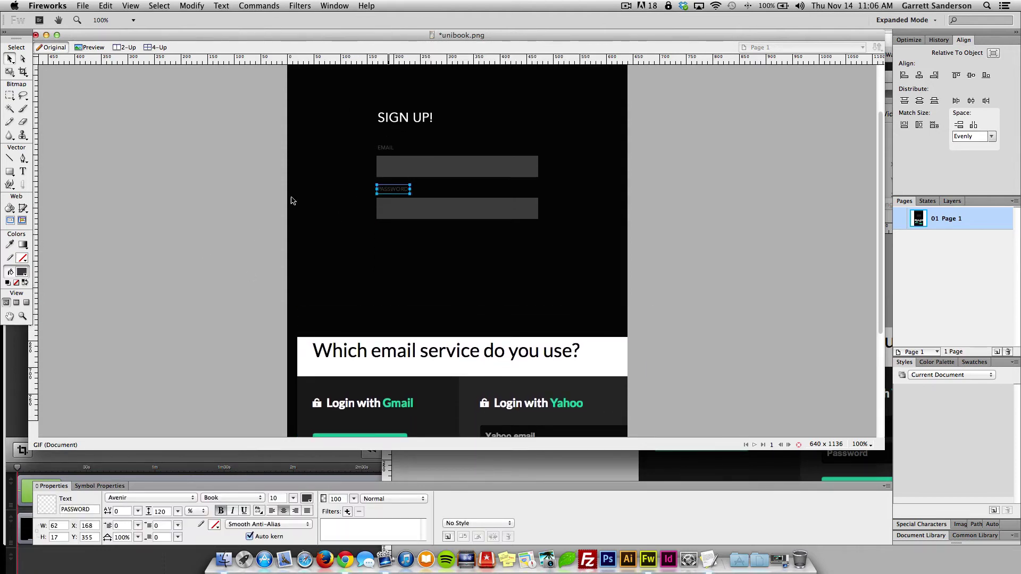
{"action": "key", "text": "Down"}
{"action": "key", "text": "Down"}
{"action": "key", "text": "Down"}
{"action": "left_click", "coordinate": [181, 221]}
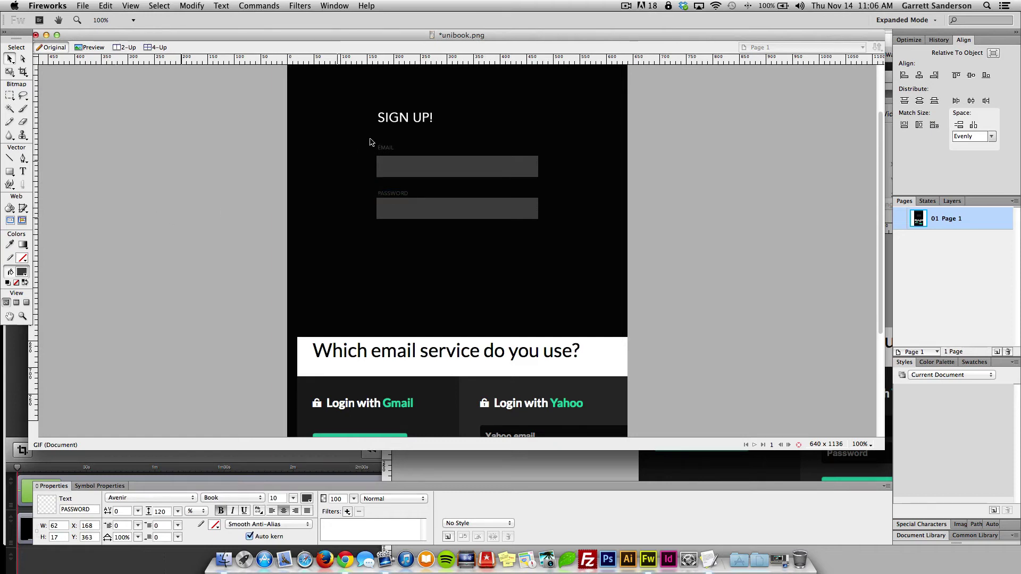
Step: Nudge EMAIL down, then left-align both labels, both fields and the SIGN UP! heading
{"action": "left_click", "coordinate": [385, 148]}
{"action": "key", "text": "Down"}
{"action": "key", "text": "Down"}
{"action": "key", "text": "Down"}
{"action": "key", "text": "Down"}
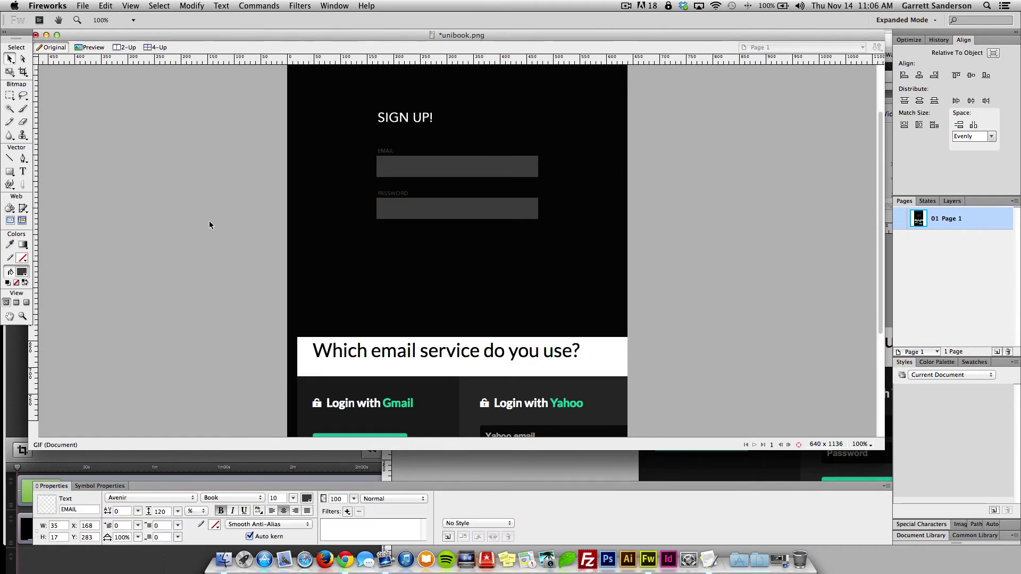
{"action": "left_click", "coordinate": [215, 224]}
{"action": "left_click", "coordinate": [387, 155]}
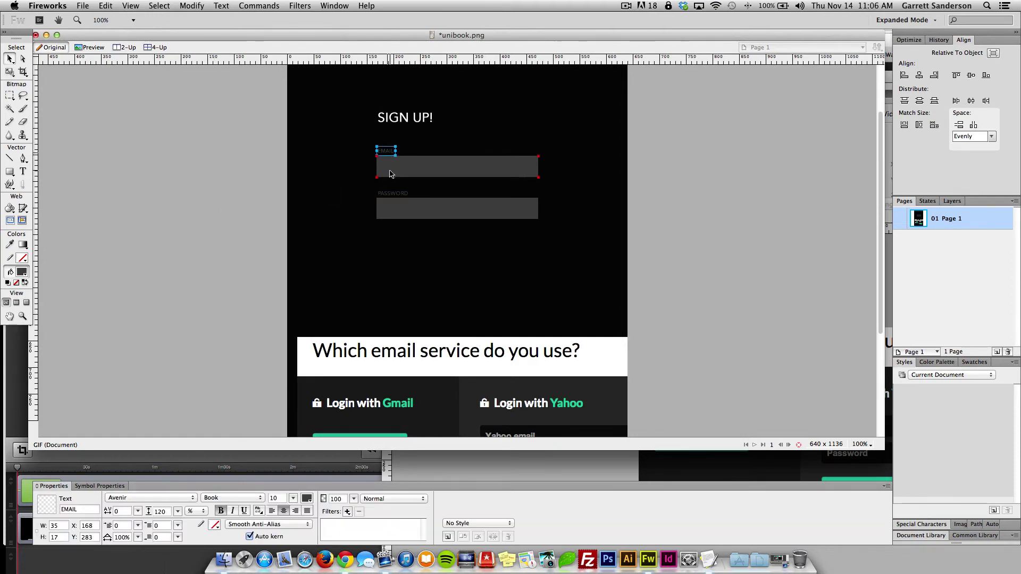
{"action": "left_click", "coordinate": [201, 228]}
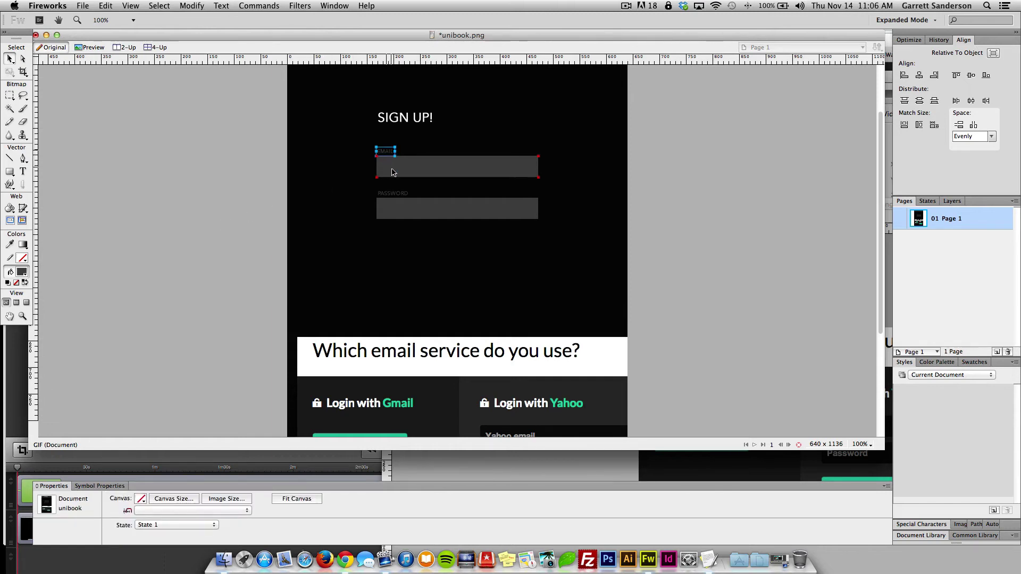
{"action": "left_click", "coordinate": [394, 193], "text": "shift"}
{"action": "left_click", "coordinate": [428, 118], "text": "shift"}
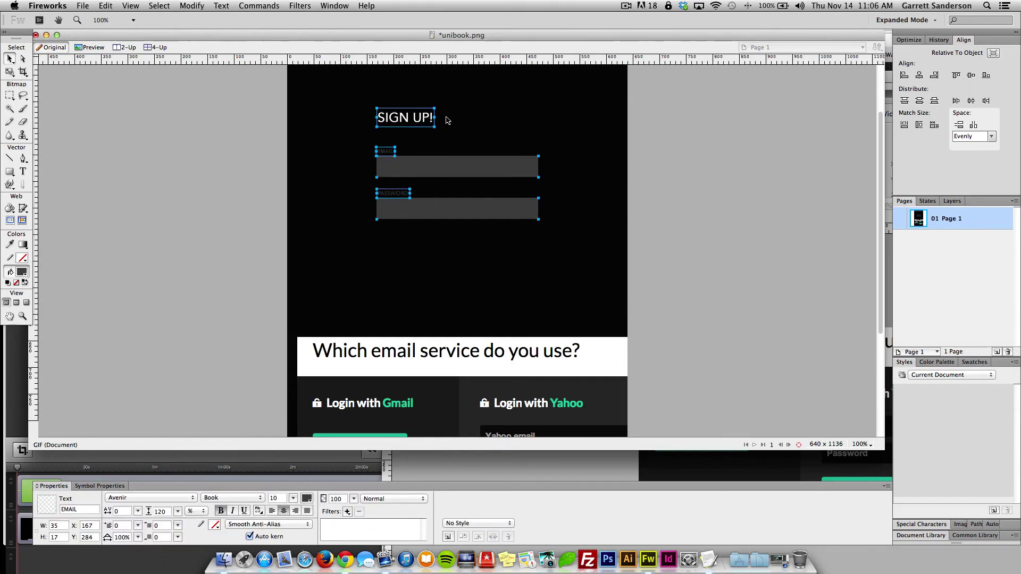
{"action": "left_click", "coordinate": [904, 75]}
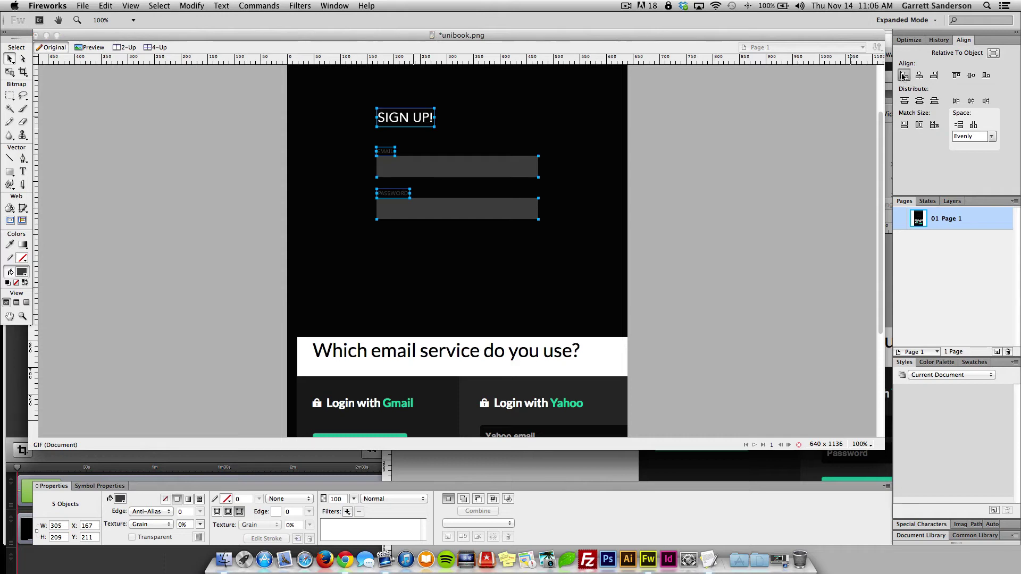
{"action": "left_click", "coordinate": [754, 177]}
{"action": "scroll", "coordinate": [290, 174], "scroll_direction": "up", "scroll_amount": 3}
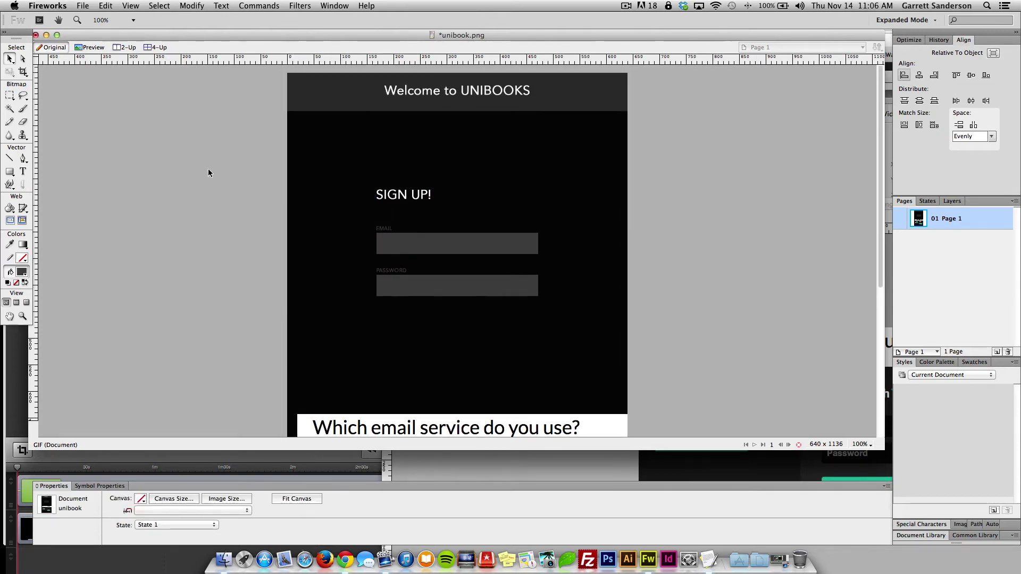
{"action": "scroll", "coordinate": [209, 170], "scroll_direction": "down", "scroll_amount": 3}
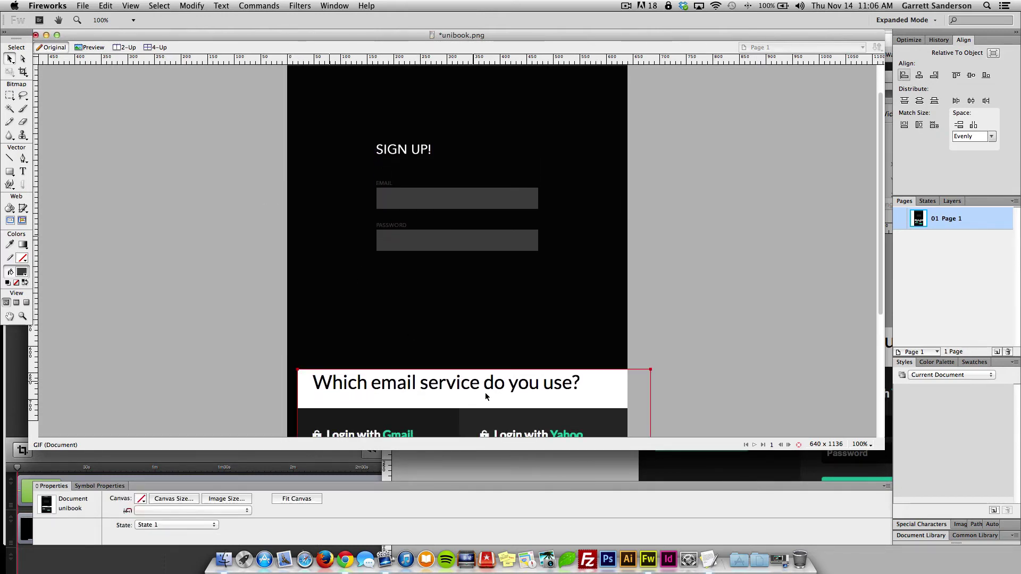
Step: Copy the password field downward to add two more dark grey fields
{"action": "left_click_drag", "start_coordinate": [486, 397], "coordinate": [581, 422]}
{"action": "scroll", "coordinate": [392, 301], "scroll_direction": "down", "scroll_amount": 2}
{"action": "scroll", "coordinate": [436, 278], "scroll_direction": "down", "scroll_amount": 2}
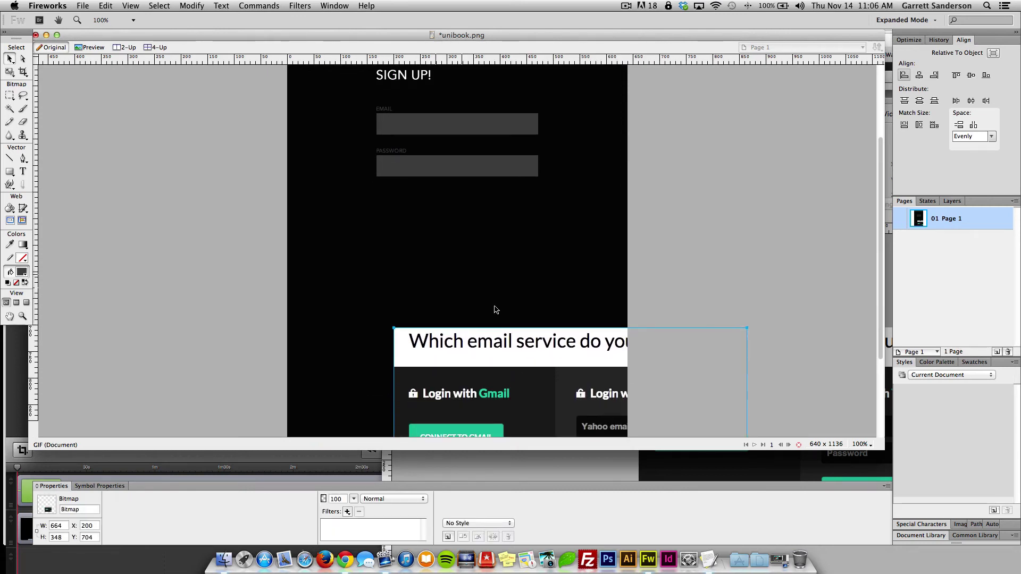
{"action": "left_click_drag", "start_coordinate": [494, 351], "coordinate": [484, 362]}
{"action": "left_click", "coordinate": [10, 172]}
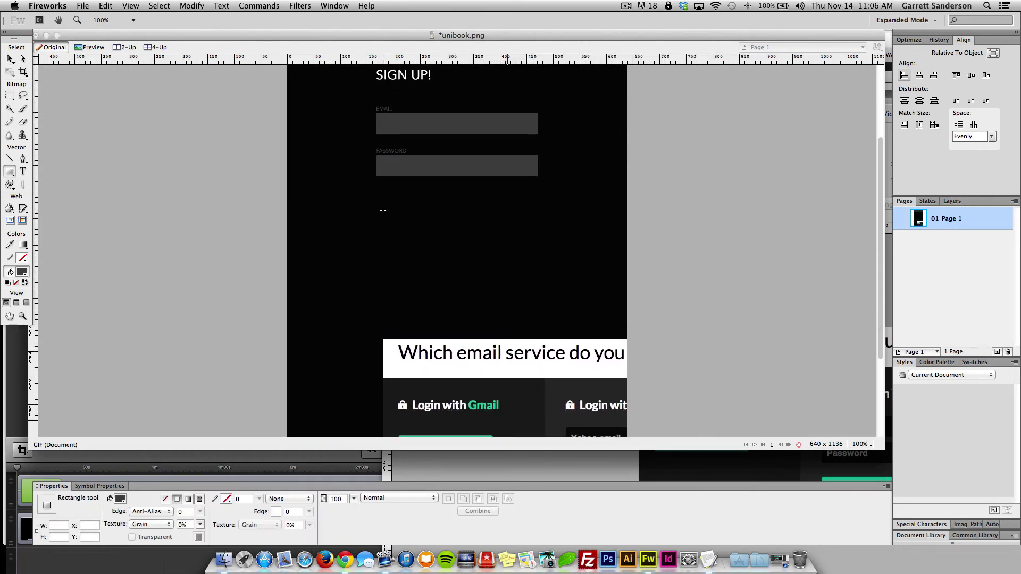
{"action": "mouse_move", "coordinate": [375, 200]}
{"action": "left_mouse_down"}
{"action": "mouse_move", "coordinate": [406, 234]}
{"action": "mouse_move", "coordinate": [542, 230]}
{"action": "mouse_move", "coordinate": [539, 220]}
{"action": "left_mouse_up"}
{"action": "key", "text": "super+z"}
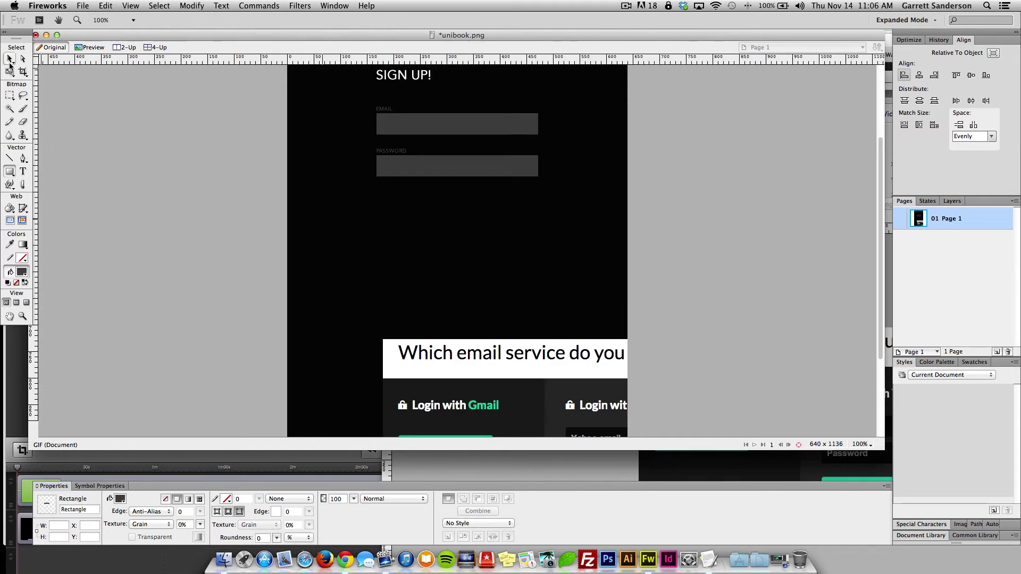
{"action": "left_click", "coordinate": [9, 59]}
{"action": "left_click", "coordinate": [470, 167]}
{"action": "left_click_drag", "start_coordinate": [469, 166], "coordinate": [466, 239]}
{"action": "left_click", "coordinate": [218, 213]}
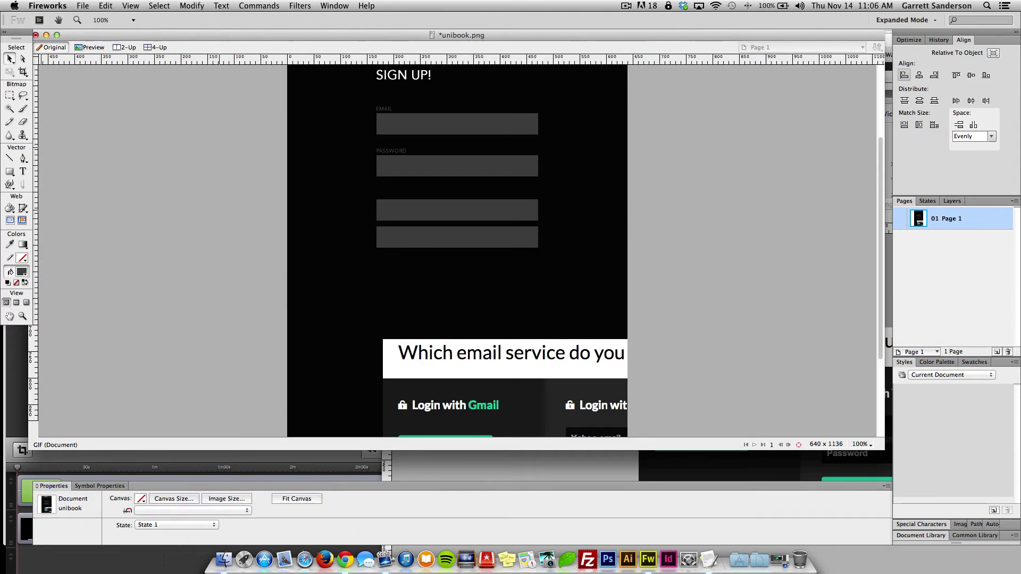
Step: Draw a darker grey 51×40 square at the first new field's left end and copy it to the next field
{"action": "left_click", "coordinate": [9, 172]}
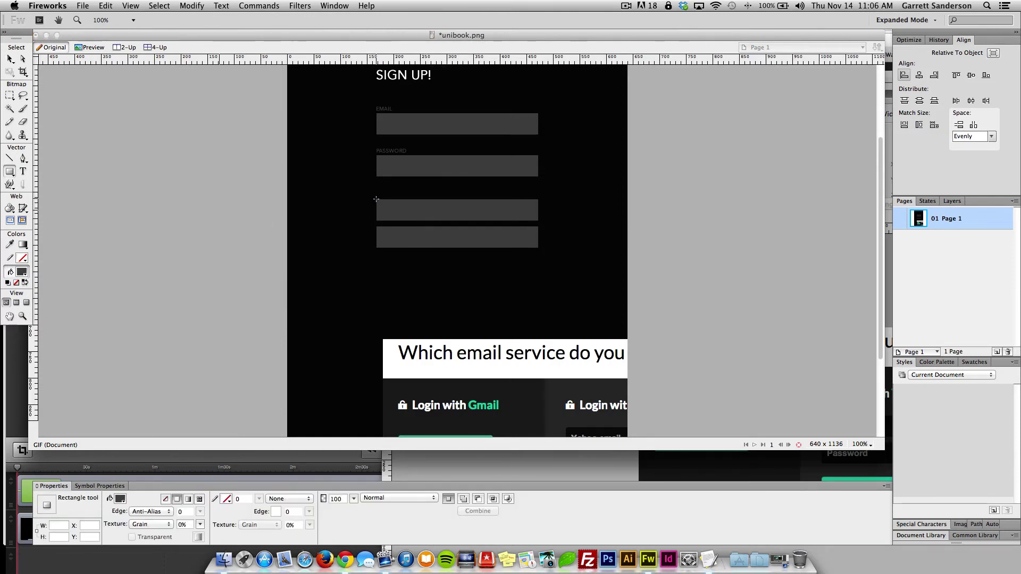
{"action": "left_click_drag", "start_coordinate": [377, 199], "coordinate": [404, 220]}
{"action": "left_click", "coordinate": [22, 271]}
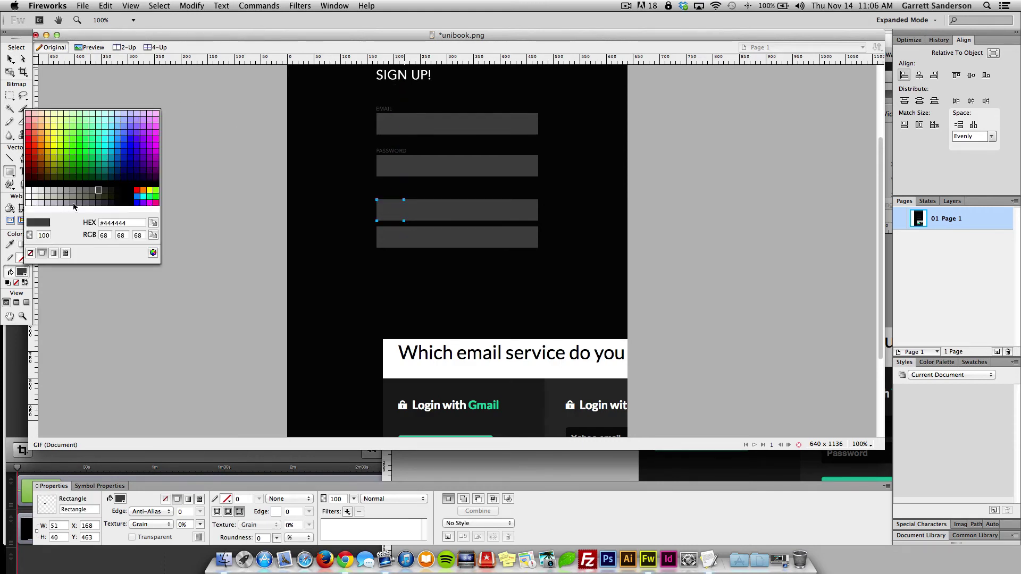
{"action": "left_click", "coordinate": [50, 115]}
{"action": "left_click", "coordinate": [10, 56]}
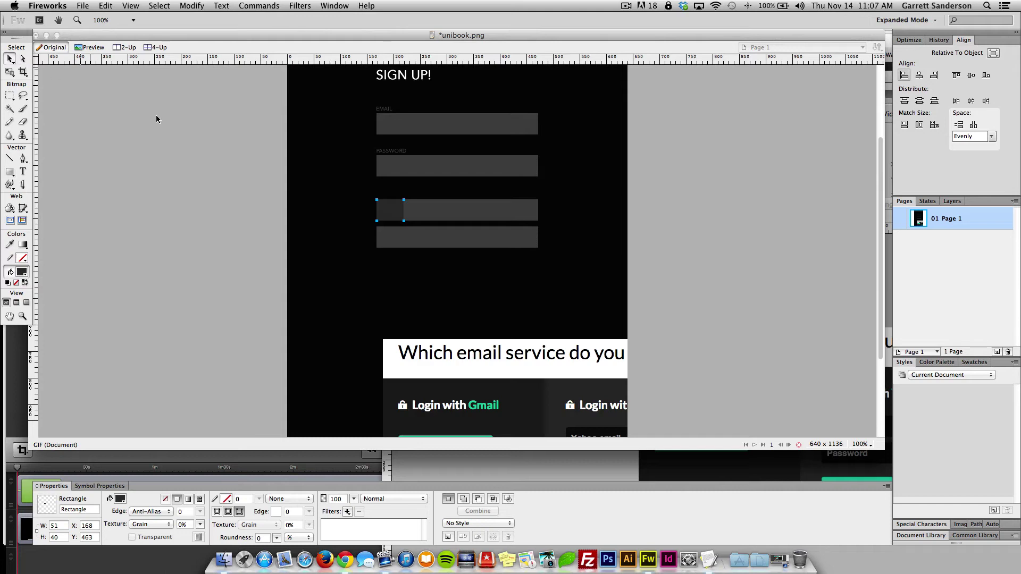
{"action": "left_click_drag", "start_coordinate": [390, 209], "coordinate": [391, 236], "text": "alt"}
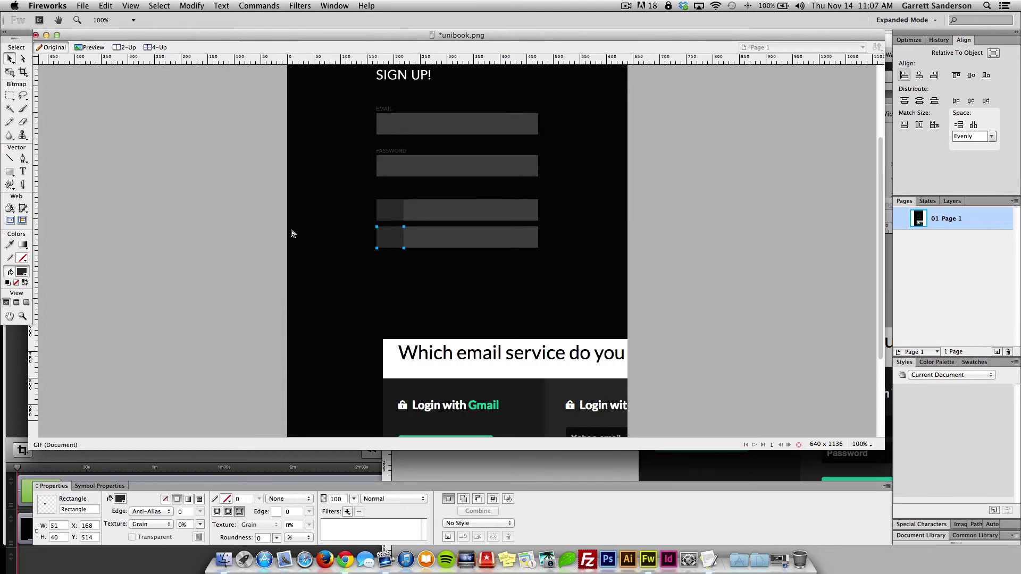
Step: Add a mid-grey SIGN IN WITH FACEBOOK label inside the third field
{"action": "left_click", "coordinate": [206, 204]}
{"action": "scroll", "coordinate": [133, 181], "scroll_direction": "up", "scroll_amount": 3}
{"action": "left_click", "coordinate": [22, 171]}
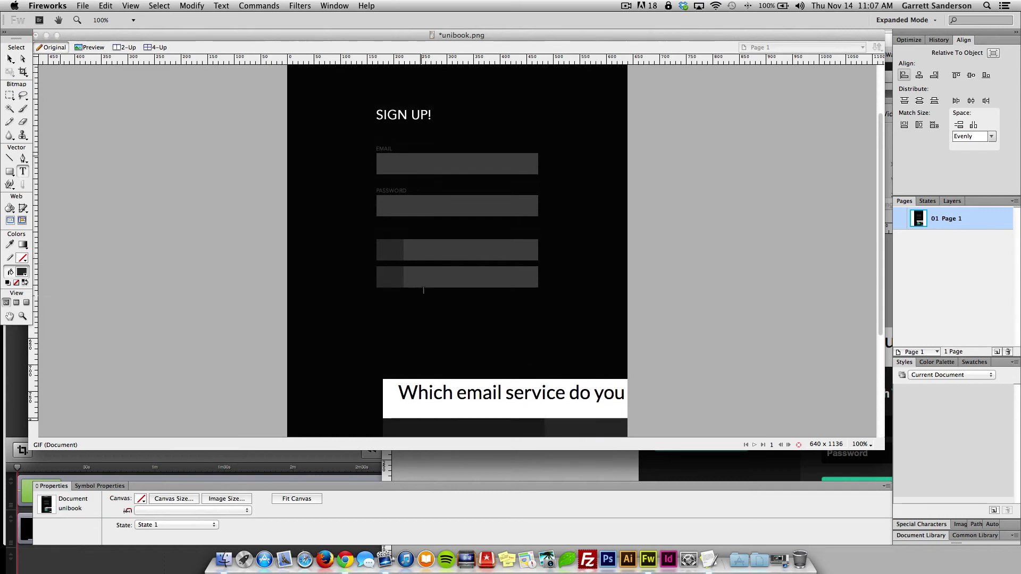
{"action": "left_click", "coordinate": [413, 250]}
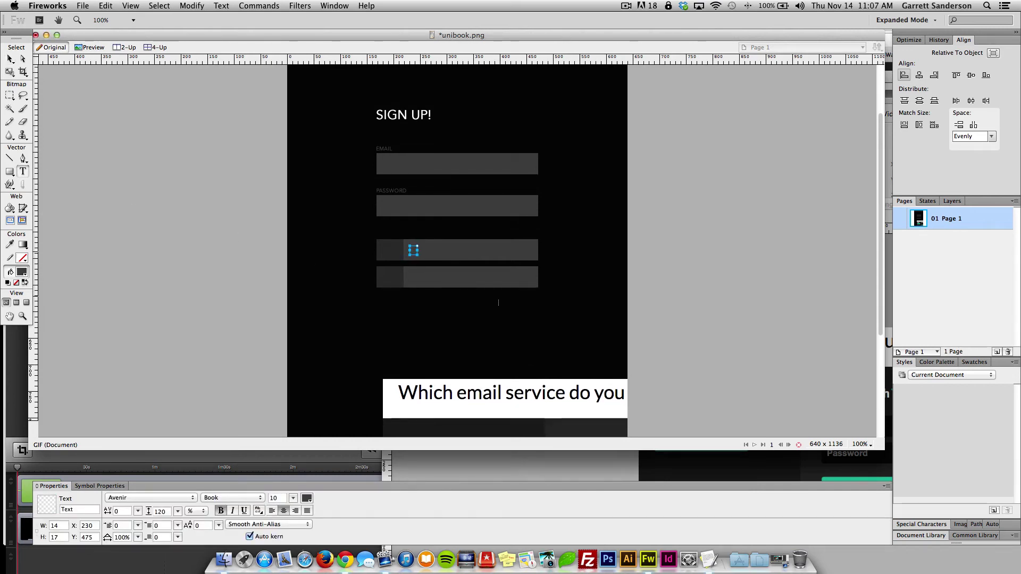
{"action": "left_click", "coordinate": [307, 499]}
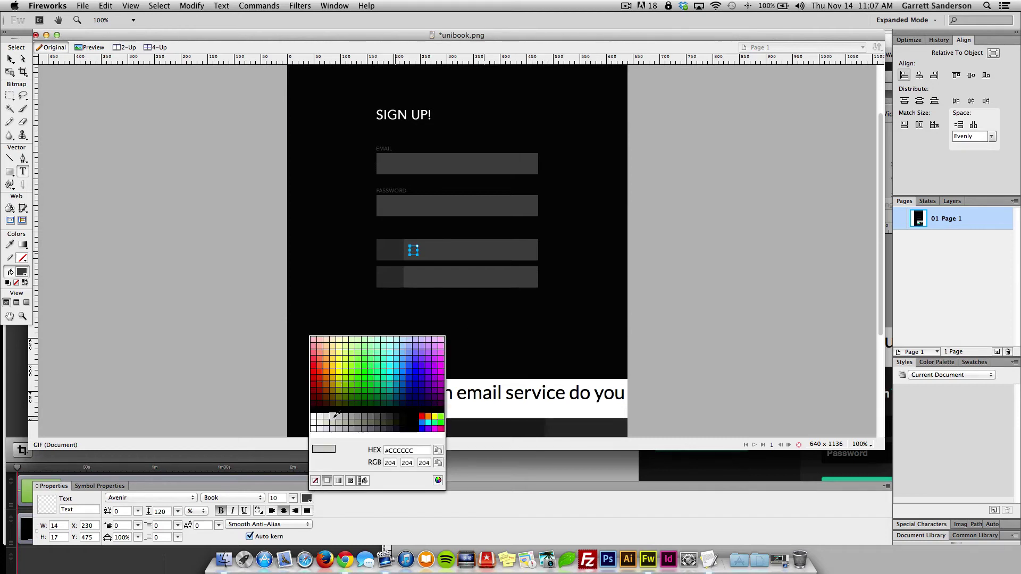
{"action": "left_click", "coordinate": [352, 415]}
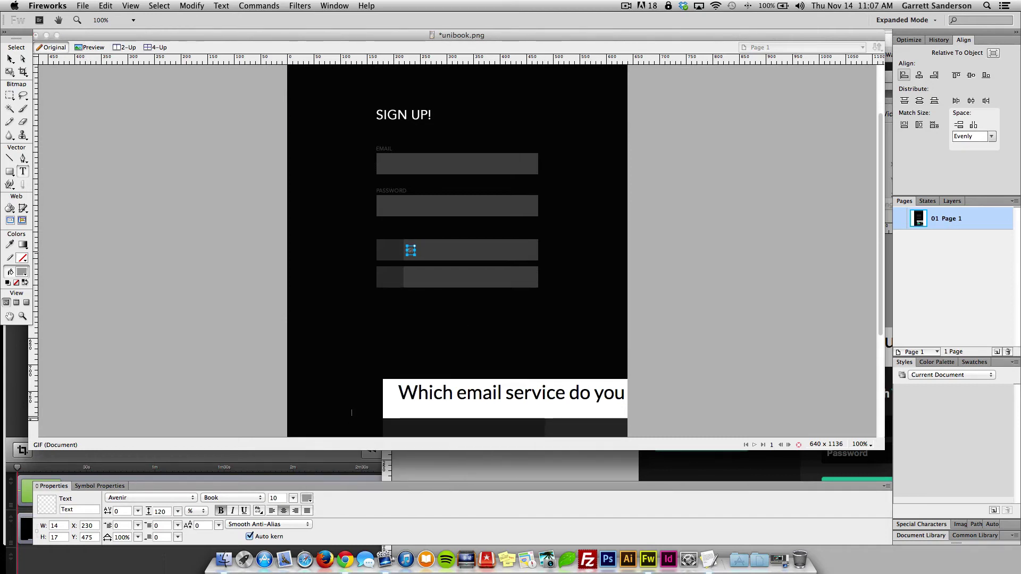
{"action": "type", "text": "FA"}
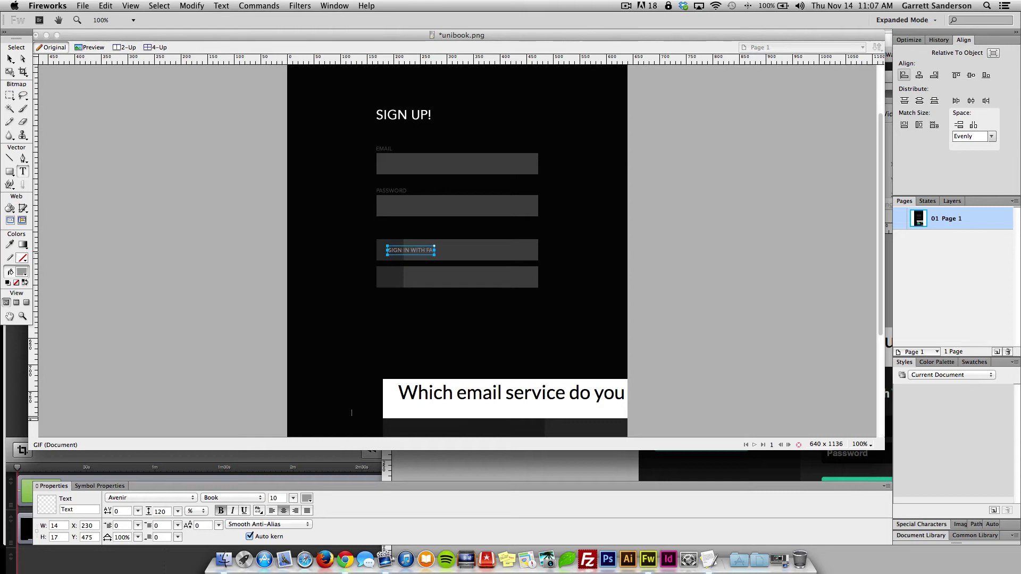
{"action": "type", "text": "CEBOOK"}
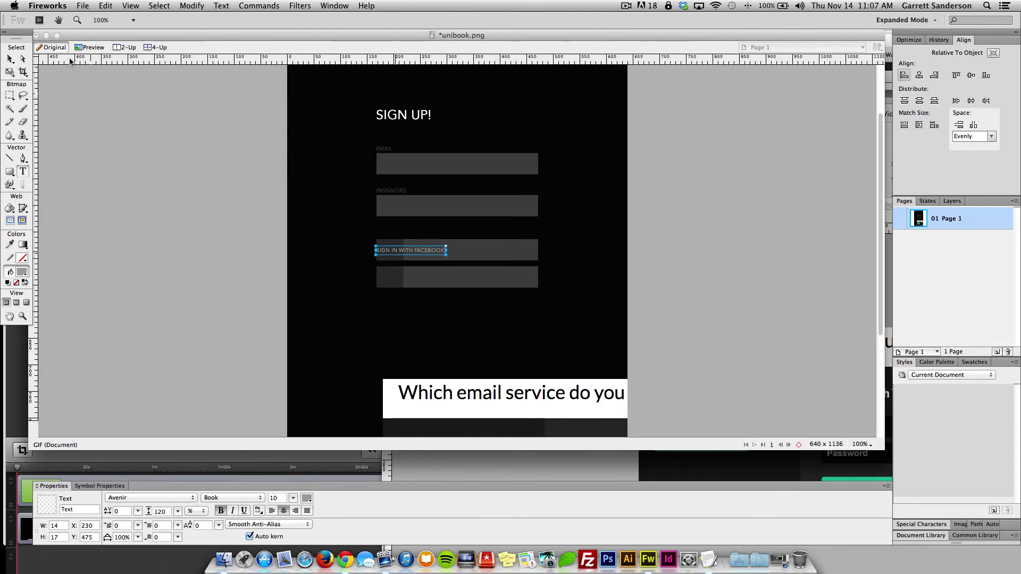
{"action": "left_click", "coordinate": [10, 59]}
{"action": "left_click_drag", "start_coordinate": [423, 253], "coordinate": [473, 277]}
Step: Change the lower button's label to TWITTER and left-align it with the Facebook label
{"action": "double_click", "coordinate": [451, 278]}
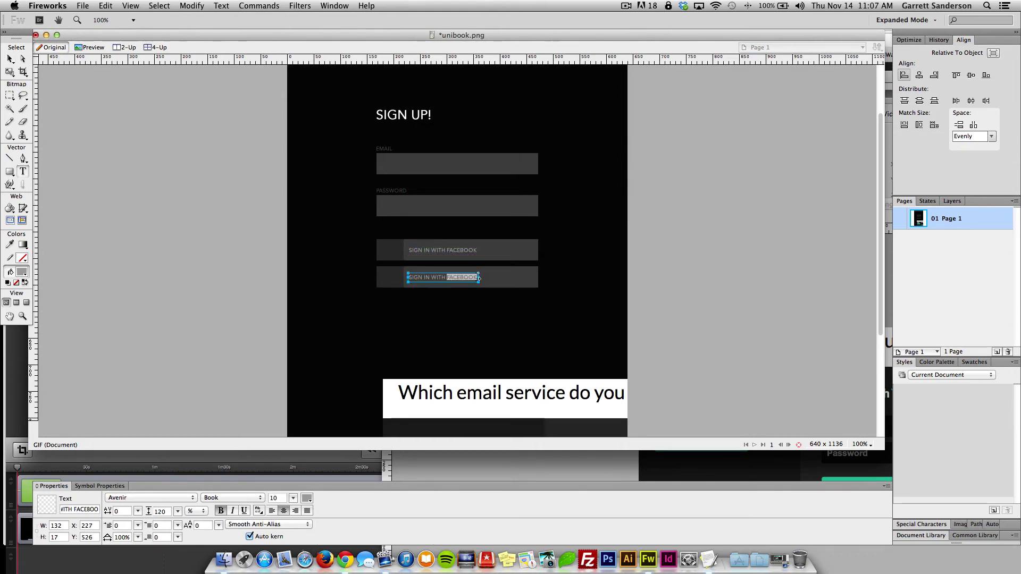
{"action": "type", "text": "TWITTER"}
{"action": "left_click", "coordinate": [10, 58]}
{"action": "left_click", "coordinate": [416, 245], "text": "shift"}
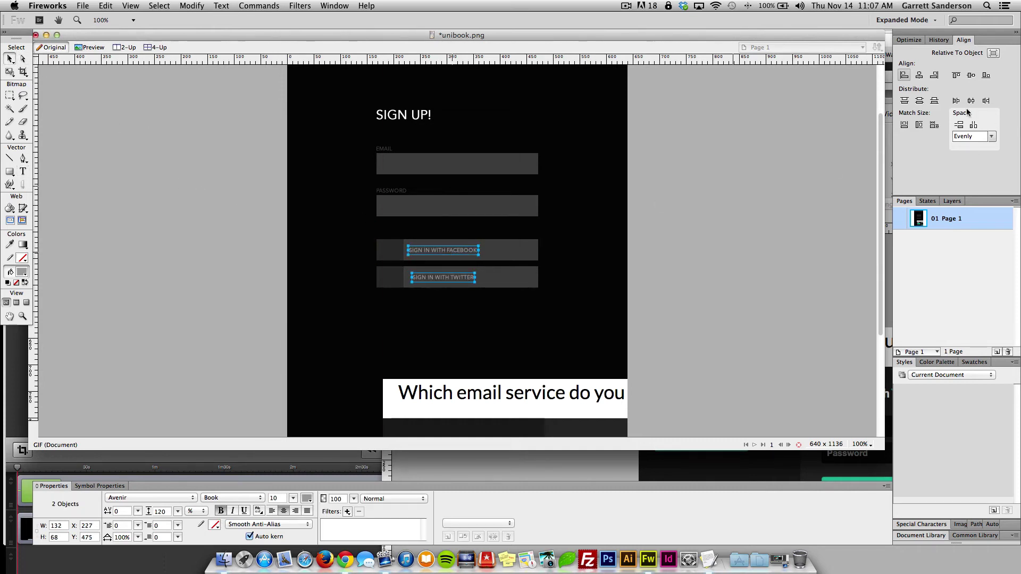
{"action": "left_click", "coordinate": [955, 75]}
{"action": "key", "text": "super+z"}
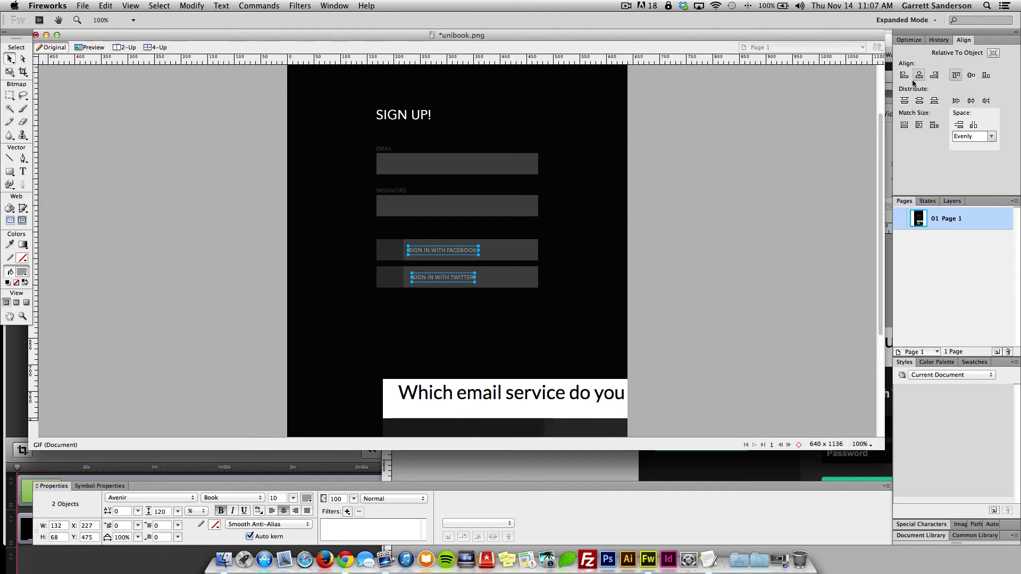
{"action": "left_click", "coordinate": [904, 75]}
{"action": "left_click", "coordinate": [150, 262]}
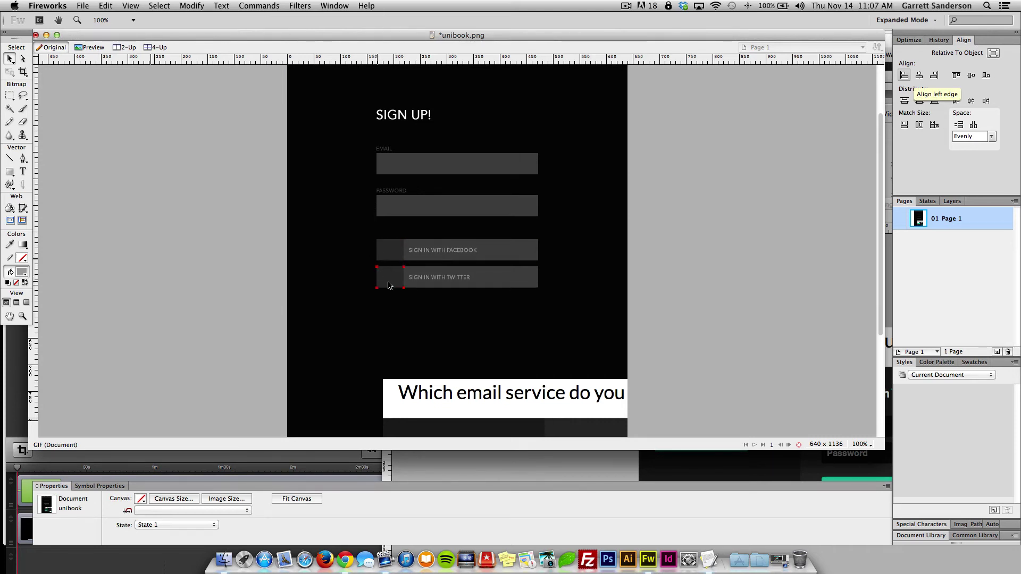
{"action": "left_click", "coordinate": [101, 218]}
{"action": "scroll", "coordinate": [130, 217], "scroll_direction": "down", "scroll_amount": 2}
{"action": "scroll", "coordinate": [163, 217], "scroll_direction": "down", "scroll_amount": 3}
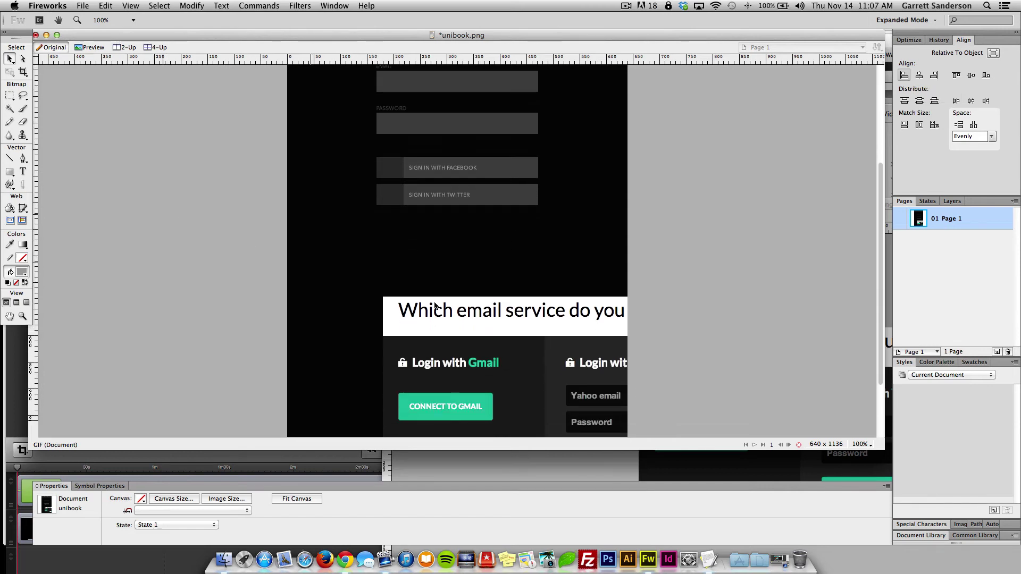
{"action": "scroll", "coordinate": [422, 293], "scroll_direction": "up", "scroll_amount": 5}
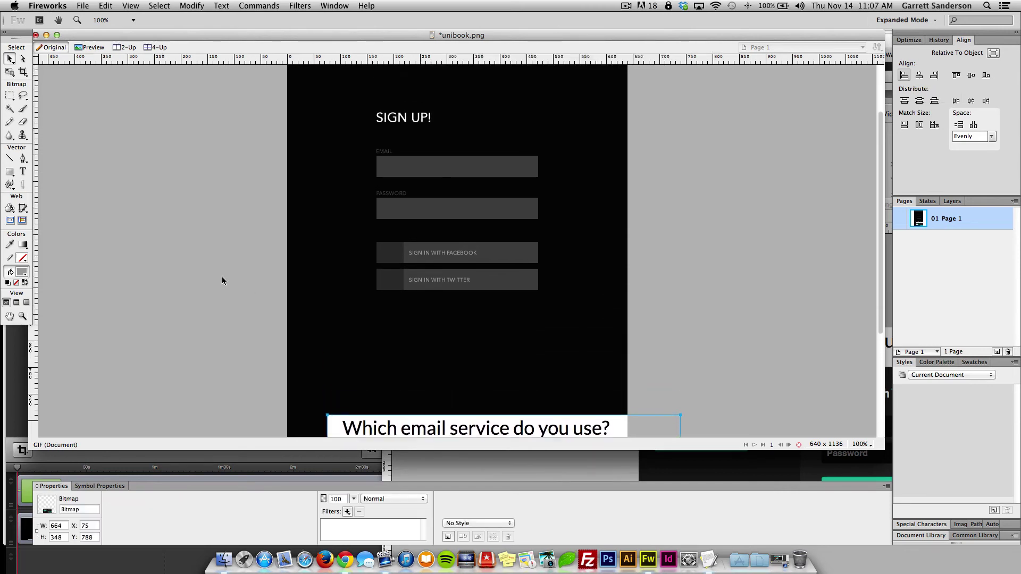
{"action": "scroll", "coordinate": [222, 280], "scroll_direction": "down", "scroll_amount": 2}
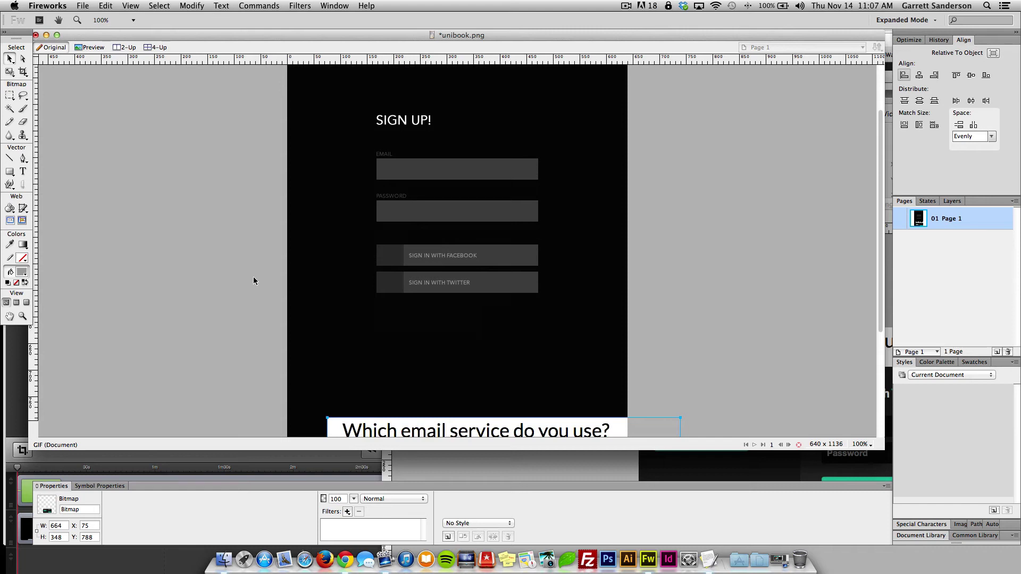
Step: Move both sign-in buttons lower and draw a grey button rectangle below the password field
{"action": "left_click_drag", "start_coordinate": [243, 247], "coordinate": [536, 331]}
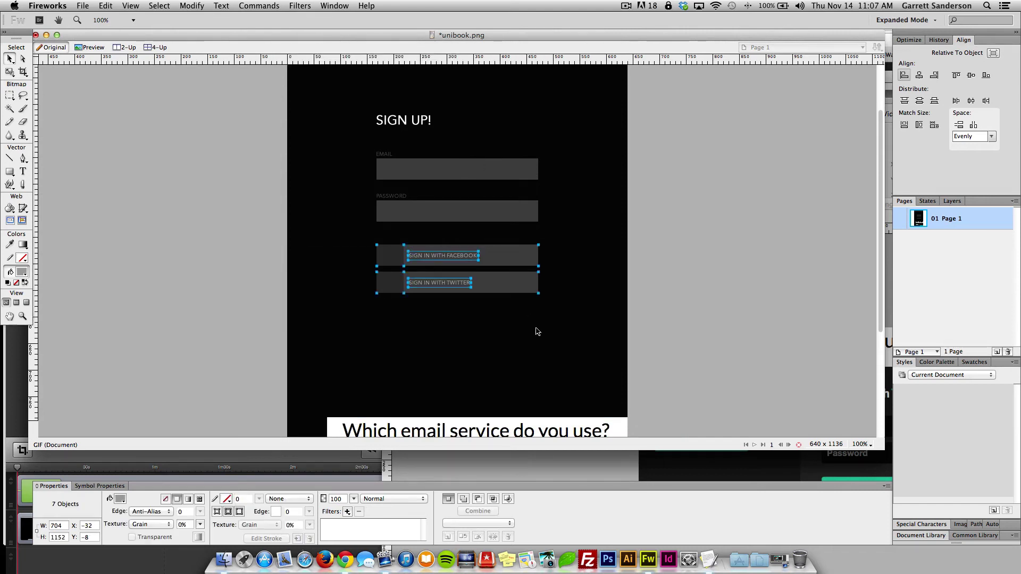
{"action": "left_click_drag", "start_coordinate": [498, 288], "coordinate": [498, 328]}
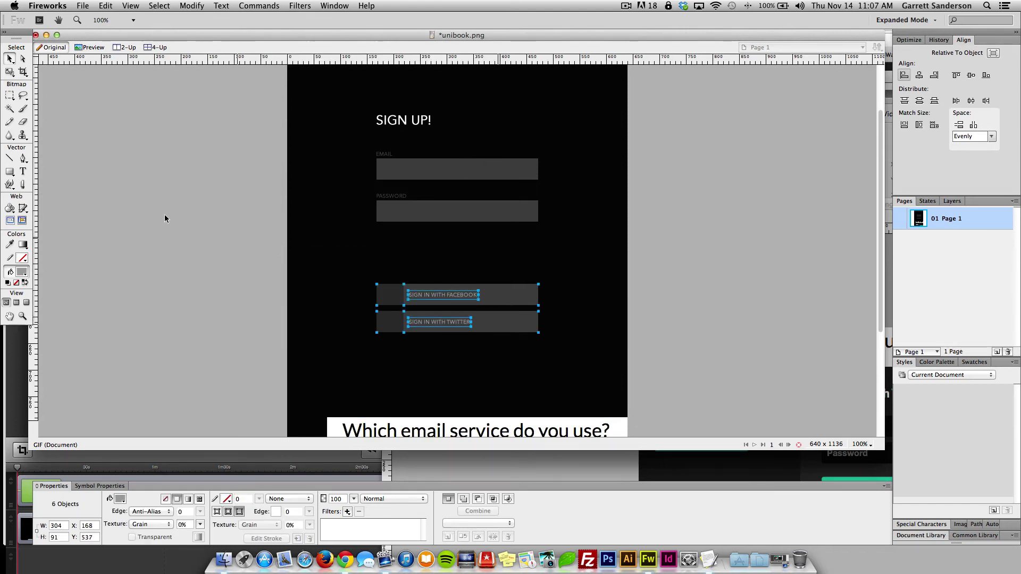
{"action": "left_click", "coordinate": [9, 171]}
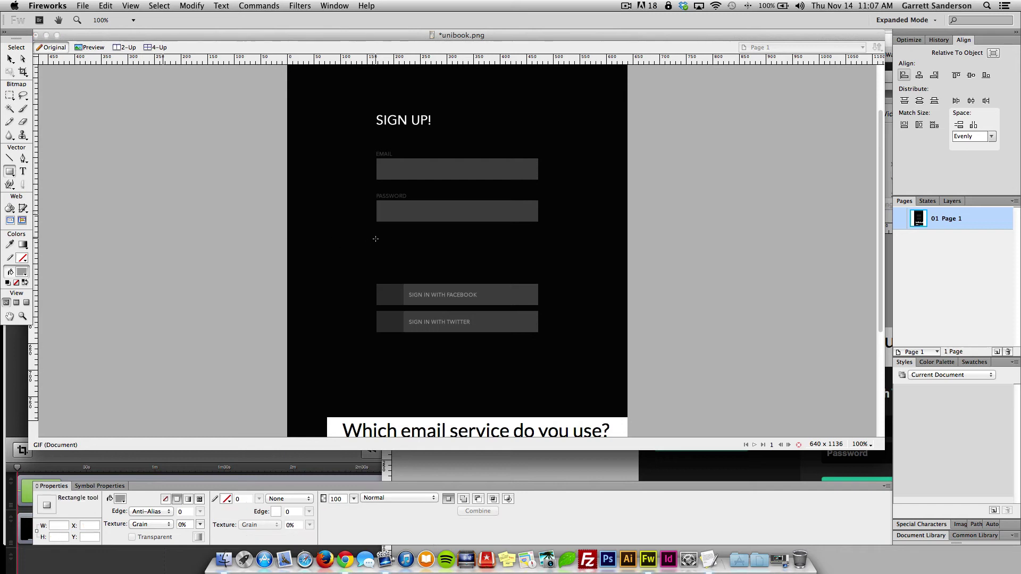
{"action": "left_click_drag", "start_coordinate": [375, 239], "coordinate": [539, 261]}
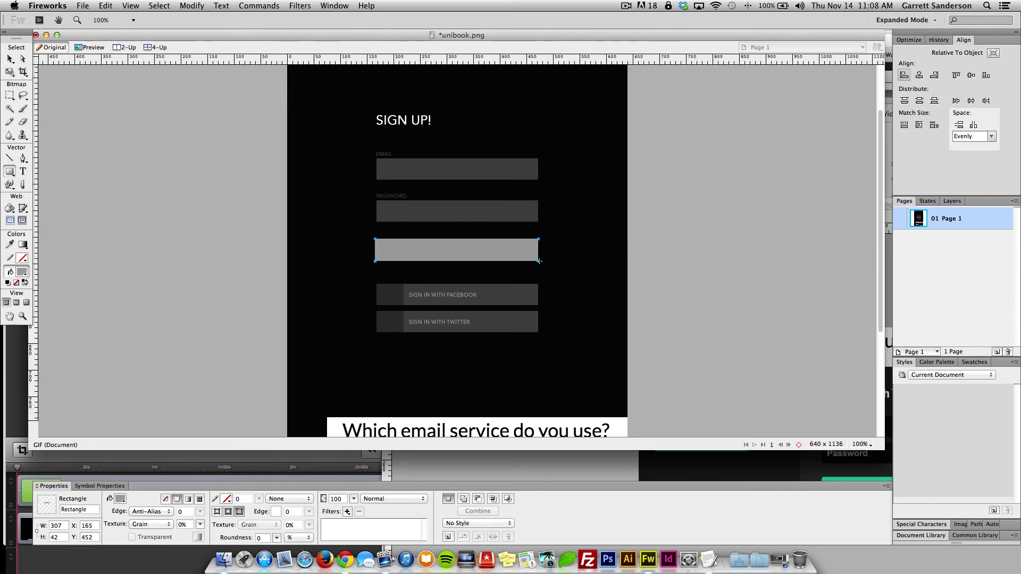
{"action": "left_click", "coordinate": [21, 272]}
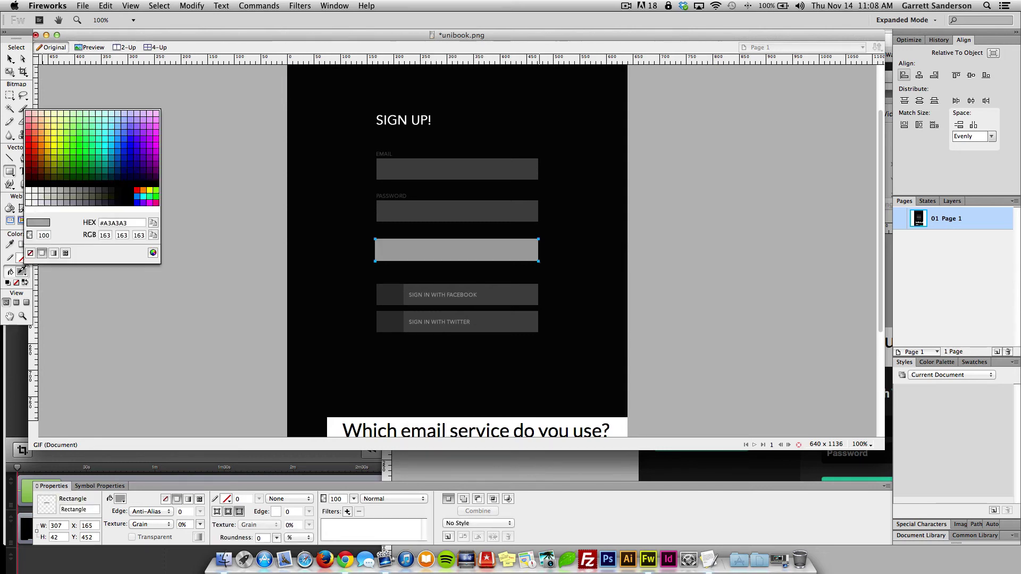
{"action": "left_click", "coordinate": [63, 189]}
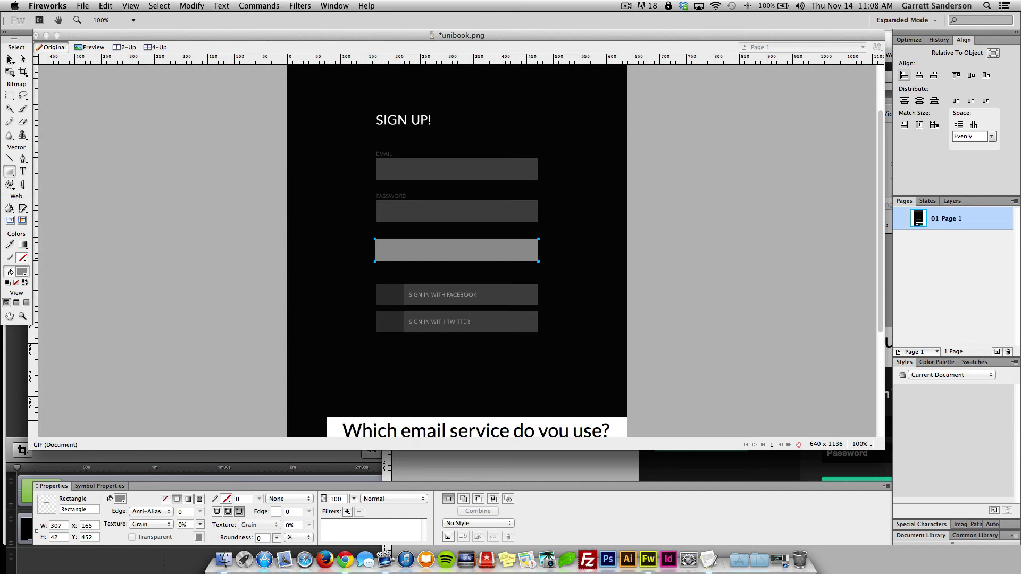
Step: Add a black SIGN UP label in Avenir Book 18, centred on the grey button
{"action": "scroll", "coordinate": [136, 173], "scroll_direction": "up", "scroll_amount": 3}
{"action": "left_click", "coordinate": [22, 171]}
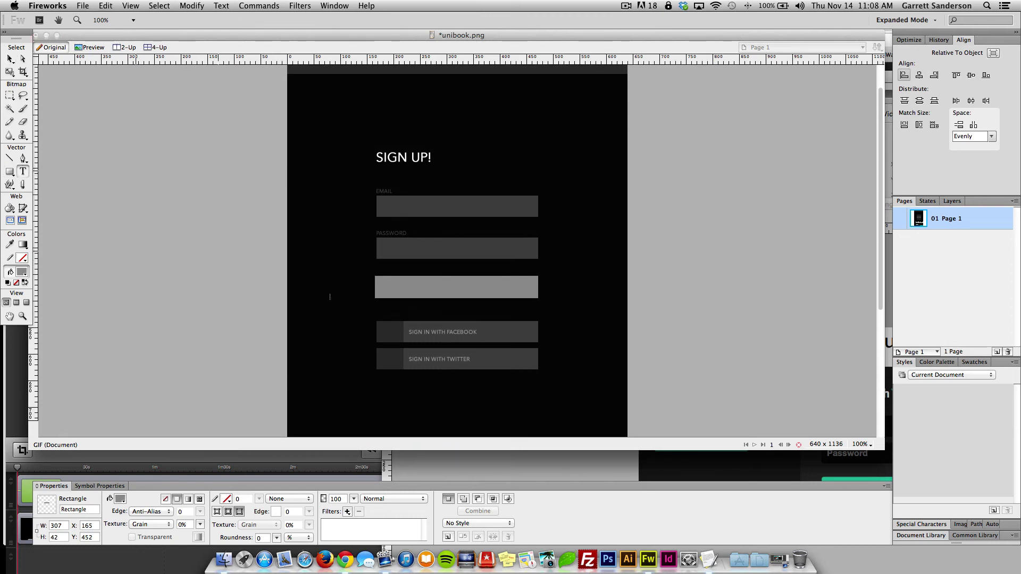
{"action": "left_click", "coordinate": [424, 290]}
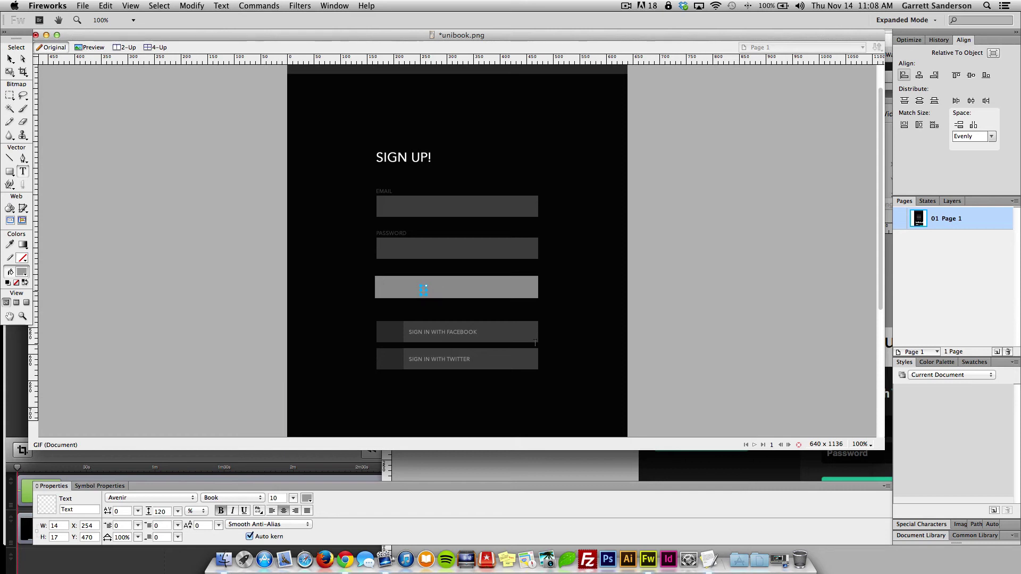
{"action": "type", "text": "SIGN UP"}
{"action": "left_click", "coordinate": [10, 59]}
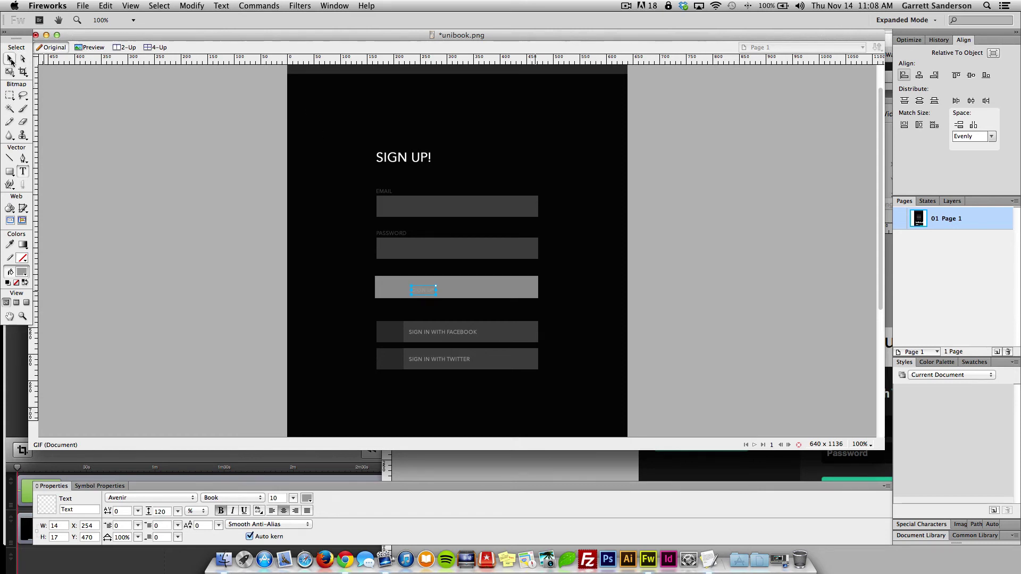
{"action": "left_click", "coordinate": [22, 272]}
{"action": "left_click", "coordinate": [28, 128]}
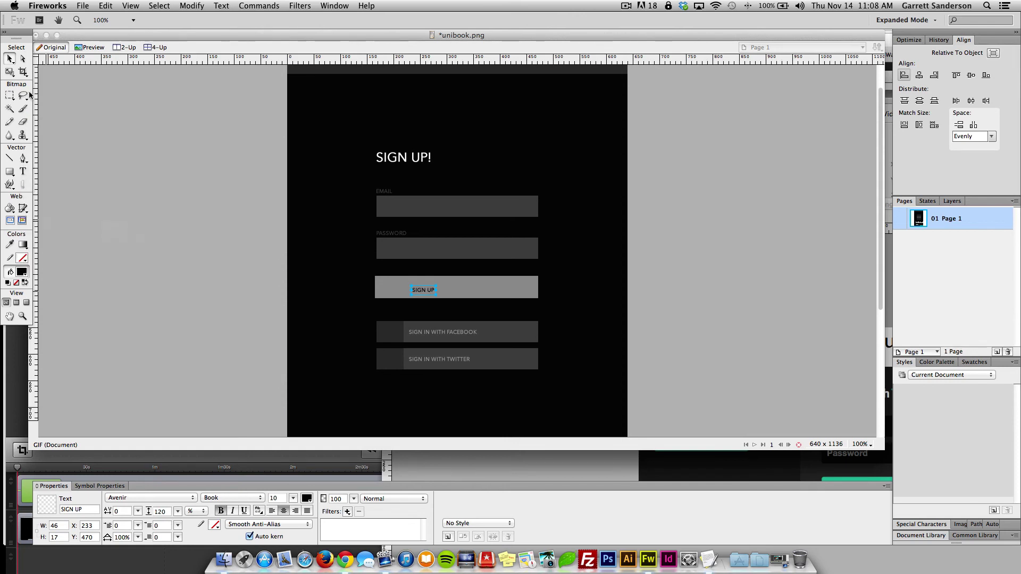
{"action": "left_click_drag", "start_coordinate": [292, 498], "coordinate": [292, 494]}
{"action": "left_click_drag", "start_coordinate": [429, 290], "coordinate": [462, 288]}
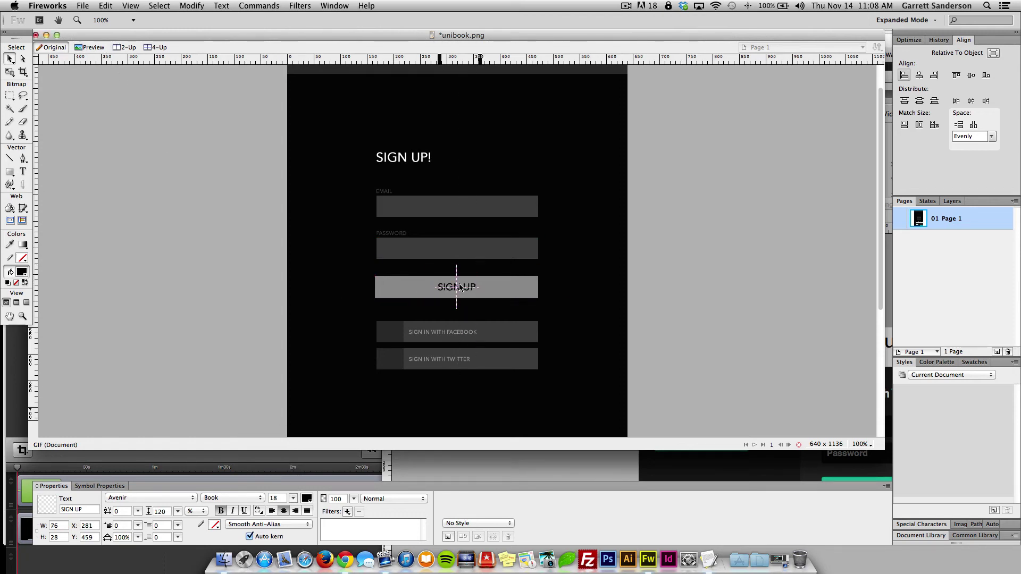
Step: Make the grey SIGN UP button rectangle slightly taller with the Scale tool
{"action": "left_click", "coordinate": [493, 293]}
{"action": "key", "text": "q"}
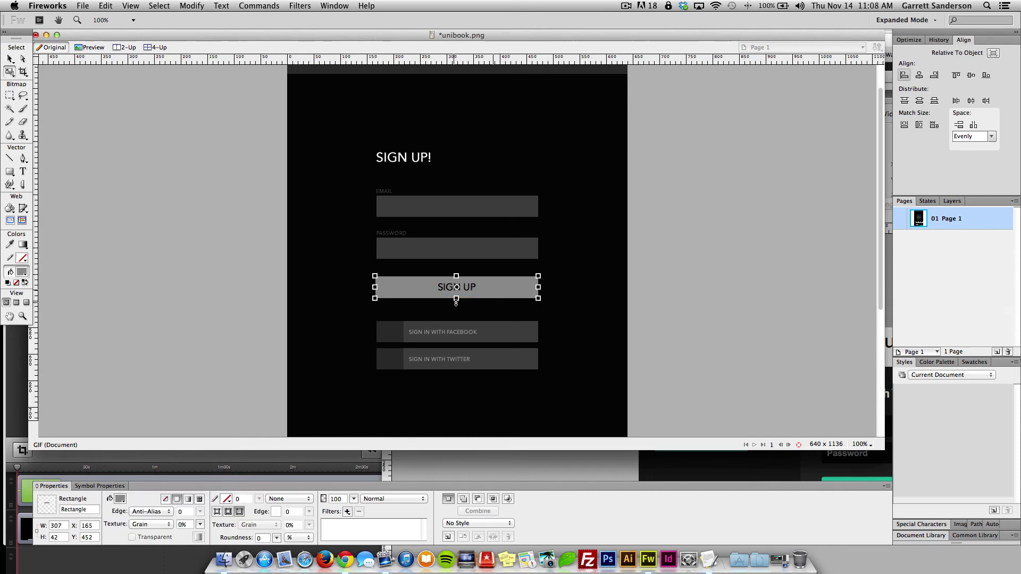
{"action": "left_click_drag", "start_coordinate": [458, 302], "coordinate": [464, 288]}
{"action": "key", "text": "v"}
Step: Delete the SIGN UP! heading from the page
{"action": "left_click", "coordinate": [500, 320]}
{"action": "scroll", "coordinate": [257, 280], "scroll_direction": "up", "scroll_amount": 3}
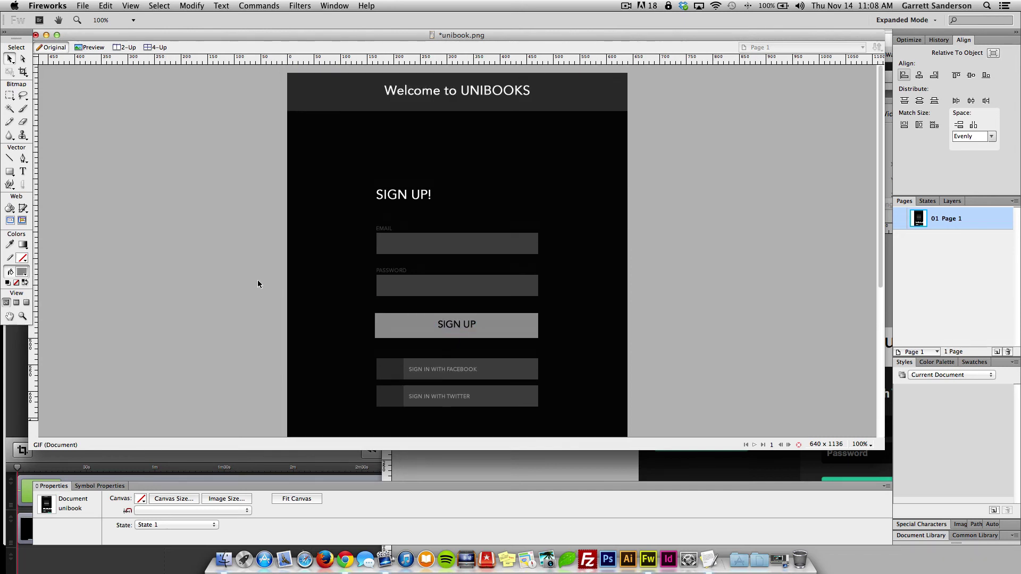
{"action": "left_click_drag", "start_coordinate": [410, 195], "coordinate": [433, 188]}
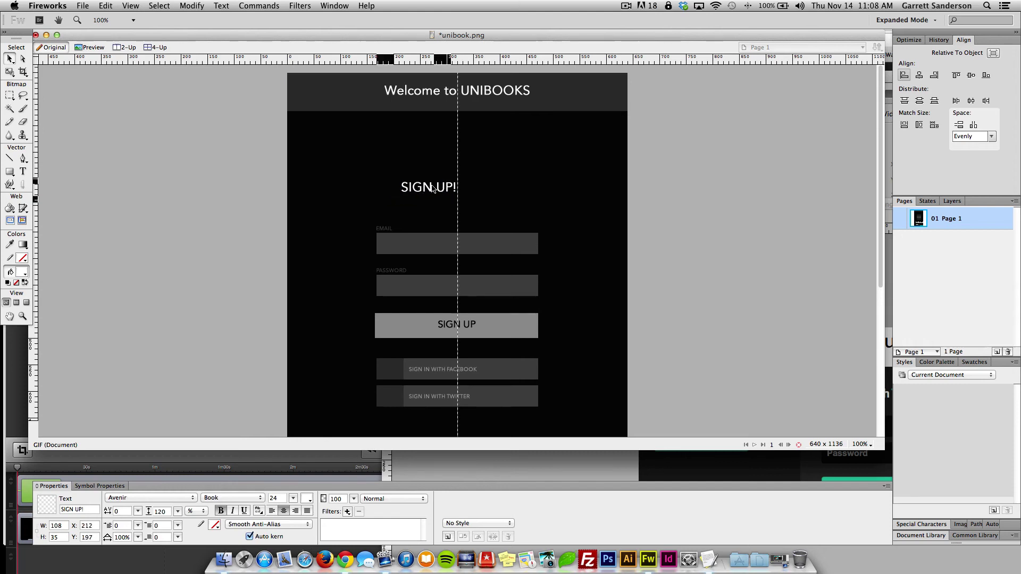
{"action": "double_click", "coordinate": [433, 188]}
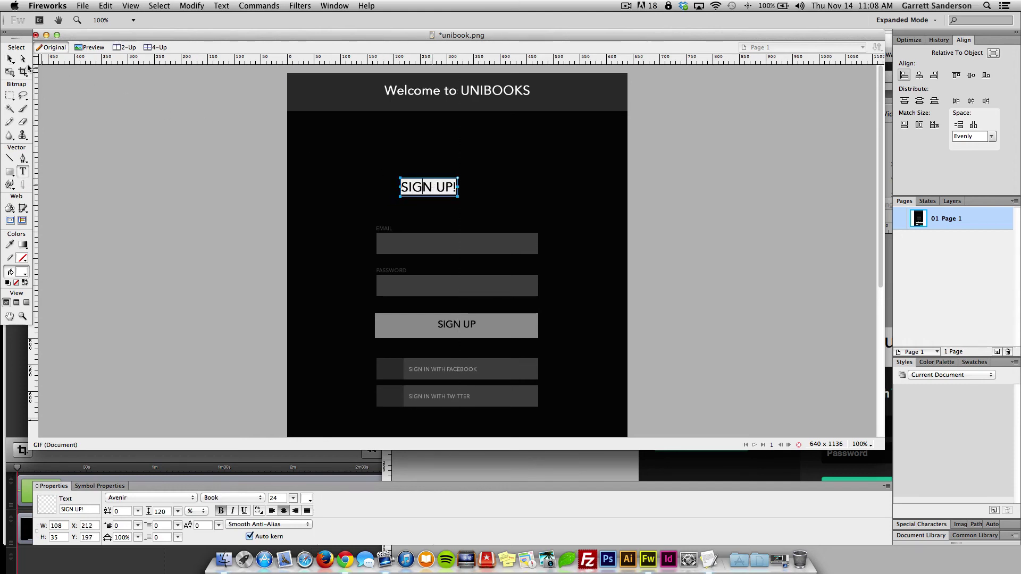
{"action": "left_click", "coordinate": [9, 58]}
{"action": "key", "text": "Delete"}
Step: Centre the SIGN UP label on its button and move the form block upward
{"action": "scroll", "coordinate": [106, 148], "scroll_direction": "down", "scroll_amount": 3}
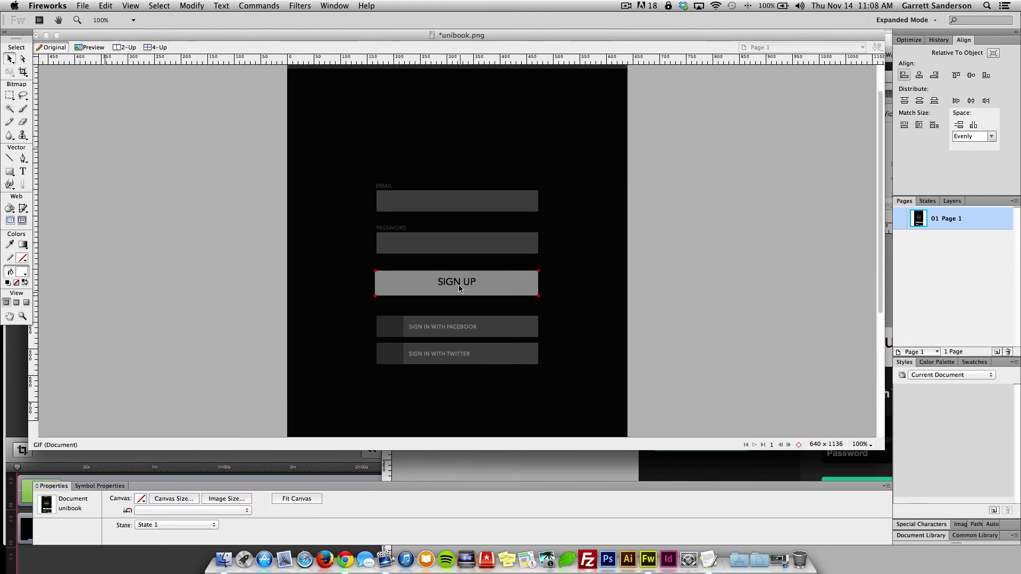
{"action": "left_click_drag", "start_coordinate": [458, 285], "coordinate": [455, 286]}
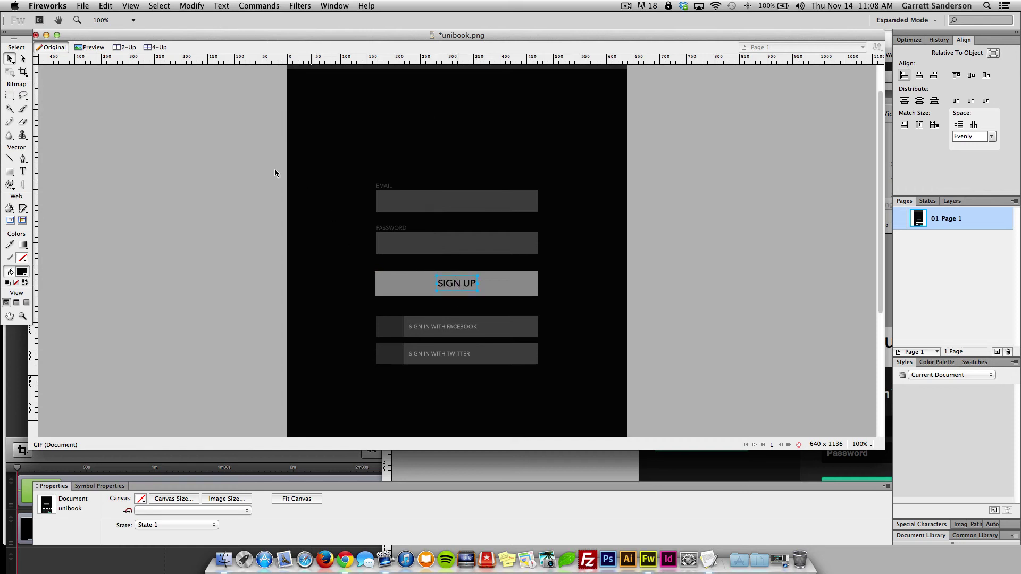
{"action": "left_click_drag", "start_coordinate": [238, 155], "coordinate": [544, 358]}
{"action": "left_click_drag", "start_coordinate": [484, 327], "coordinate": [485, 314]}
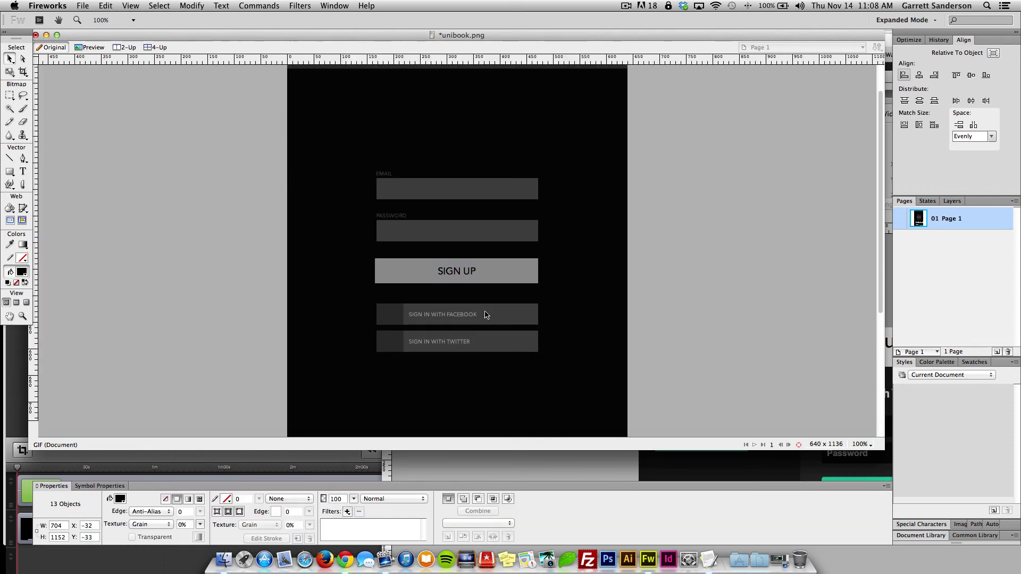
{"action": "key", "text": "super+z"}
{"action": "key", "text": "super+z"}
{"action": "left_click_drag", "start_coordinate": [474, 210], "coordinate": [475, 223]}
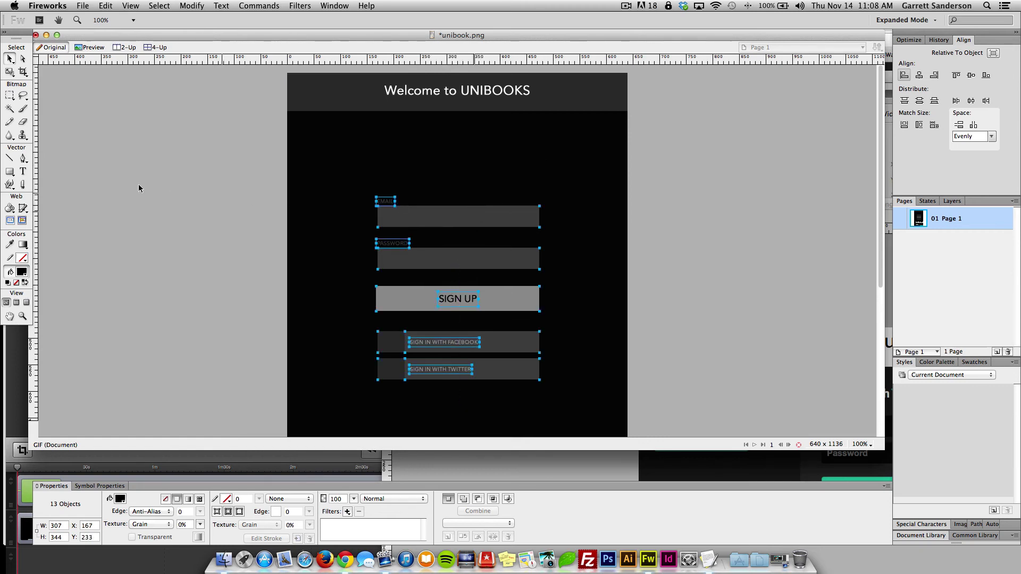
Step: Add the heading text 'DON'T HAVE AN ACCOUNT?' above the email field
{"action": "left_click", "coordinate": [85, 142]}
{"action": "left_click", "coordinate": [24, 171]}
{"action": "left_click", "coordinate": [366, 149]}
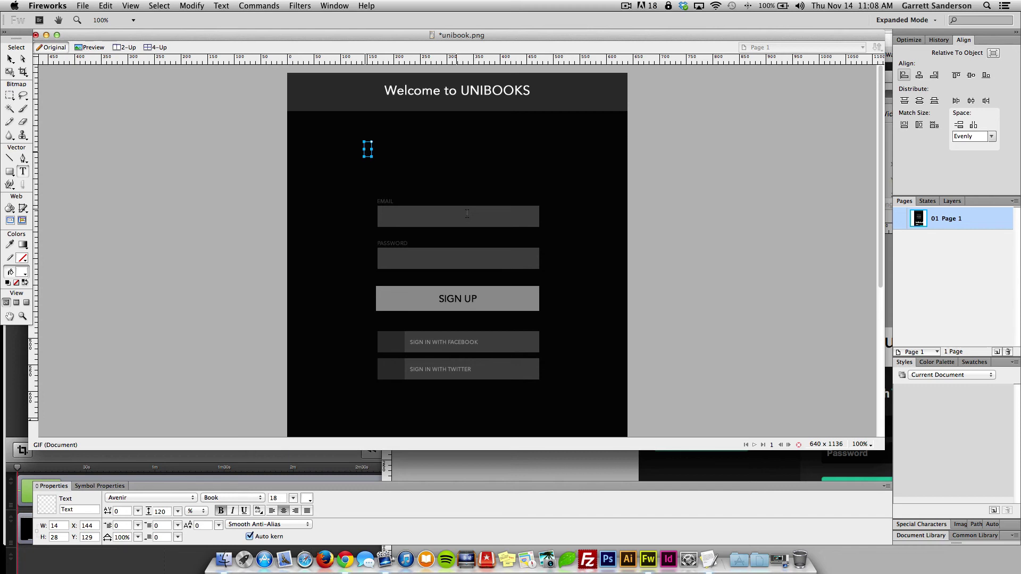
{"action": "type", "text": "DON’T HA"}
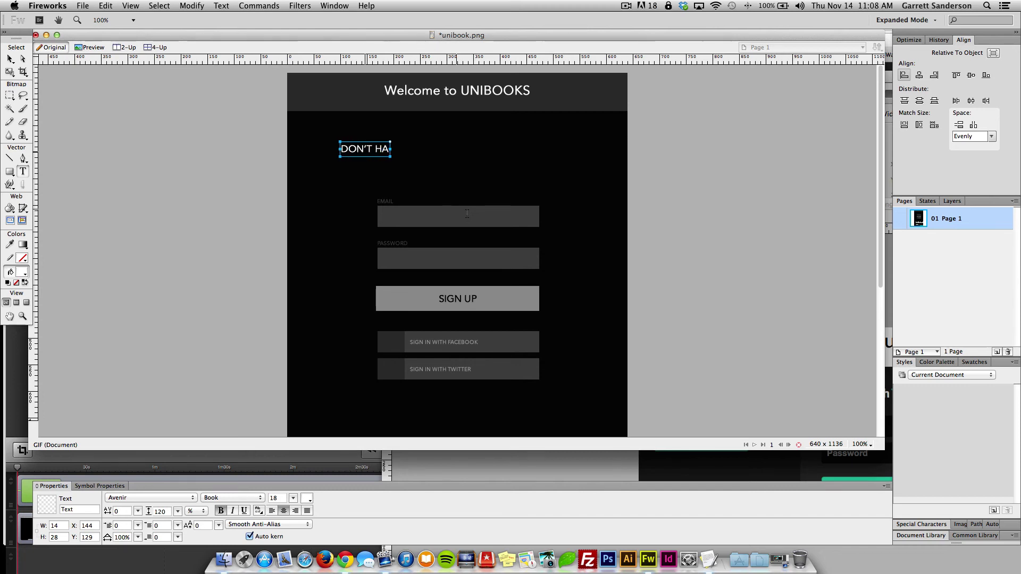
{"action": "type", "text": "VE AN ACCOUNT?"}
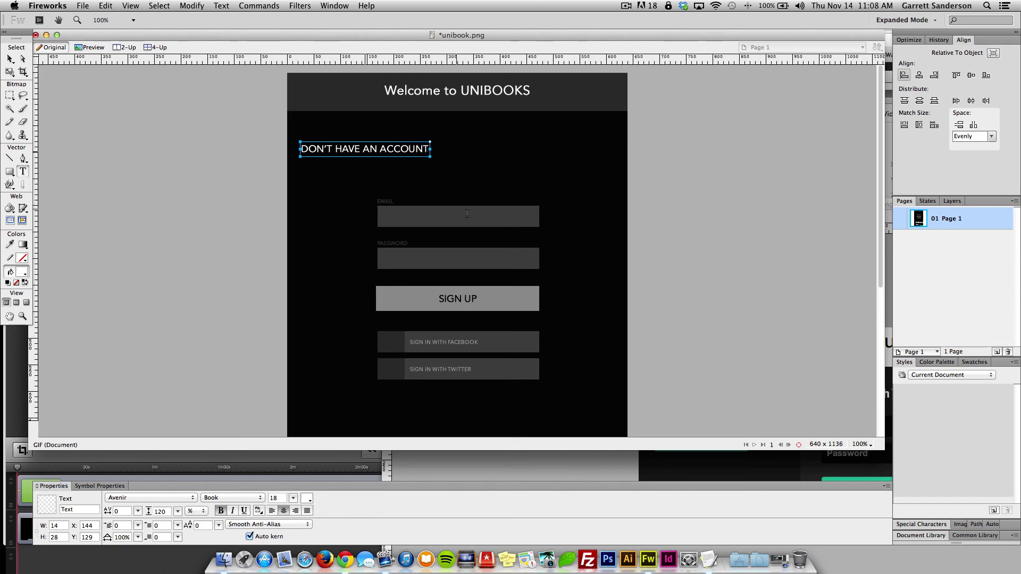
{"action": "left_click", "coordinate": [10, 59]}
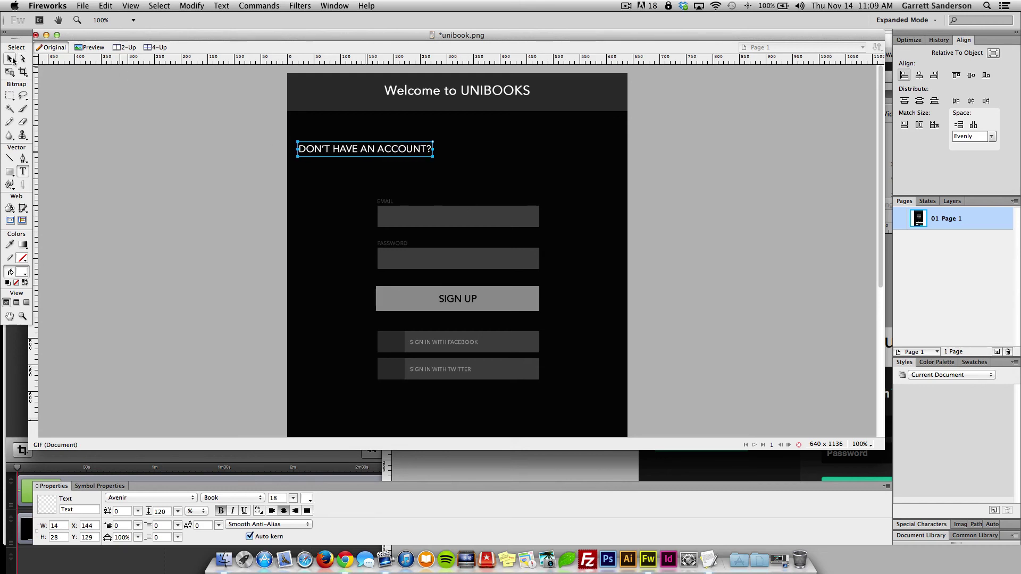
{"action": "left_click", "coordinate": [122, 136]}
Step: Centre the DON'T HAVE AN ACCOUNT? heading above the form, aligned with the email field
{"action": "left_click_drag", "start_coordinate": [382, 151], "coordinate": [474, 166]}
{"action": "left_click", "coordinate": [220, 178]}
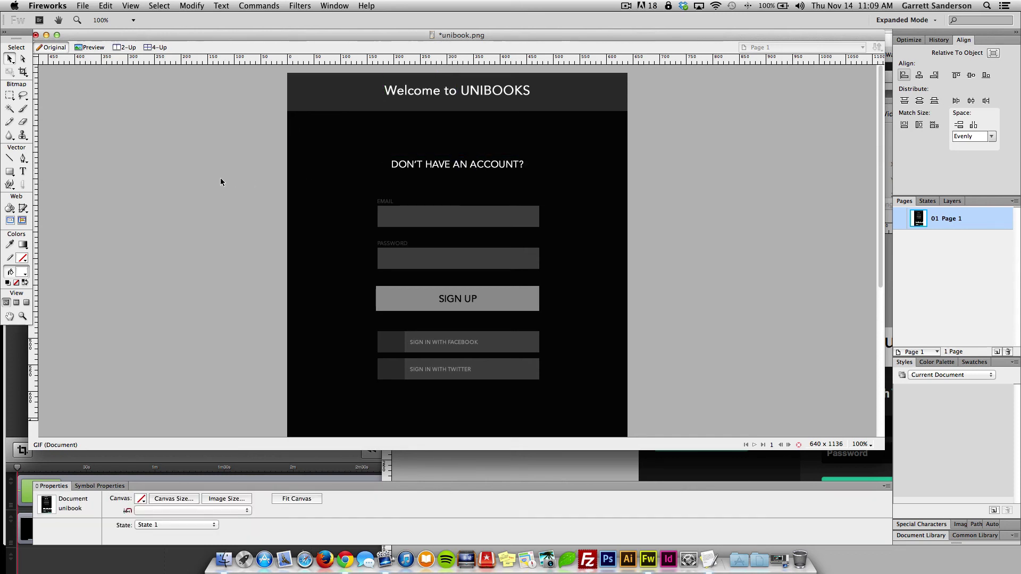
{"action": "scroll", "coordinate": [169, 183], "scroll_direction": "down", "scroll_amount": 5}
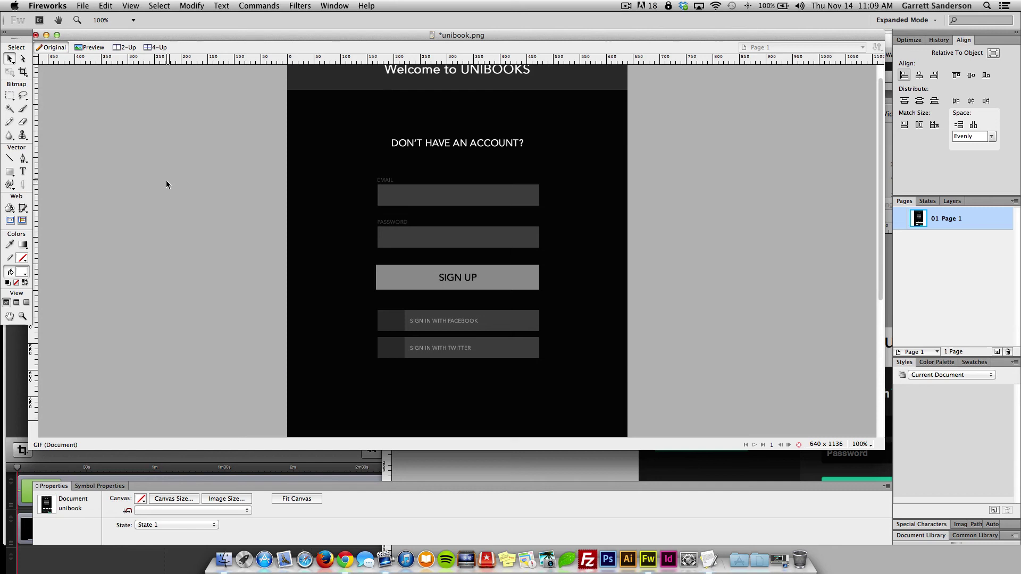
{"action": "scroll", "coordinate": [168, 184], "scroll_direction": "down", "scroll_amount": 3}
{"action": "scroll", "coordinate": [169, 184], "scroll_direction": "up", "scroll_amount": 3}
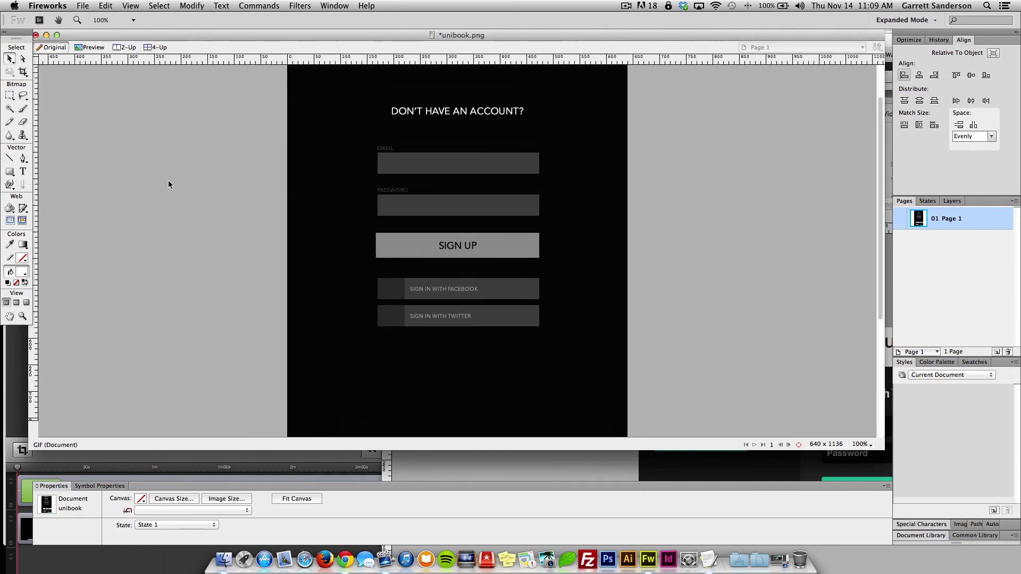
{"action": "mouse_move", "coordinate": [449, 110]}
{"action": "left_mouse_down"}
{"action": "mouse_move", "coordinate": [434, 108]}
{"action": "mouse_move", "coordinate": [460, 109]}
{"action": "left_mouse_up"}
{"action": "scroll", "coordinate": [205, 154], "scroll_direction": "up", "scroll_amount": 4}
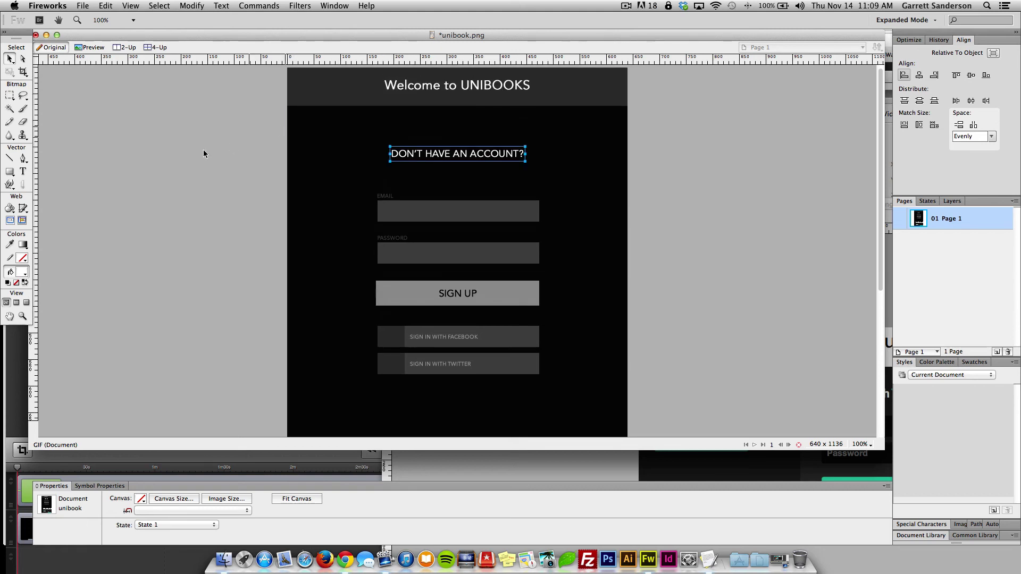
{"action": "left_click", "coordinate": [200, 155]}
Step: Fine-tune the heading's position and set its font size to 21
{"action": "mouse_move", "coordinate": [481, 157]}
{"action": "left_mouse_down"}
{"action": "mouse_move", "coordinate": [461, 157]}
{"action": "mouse_move", "coordinate": [480, 157]}
{"action": "left_mouse_up"}
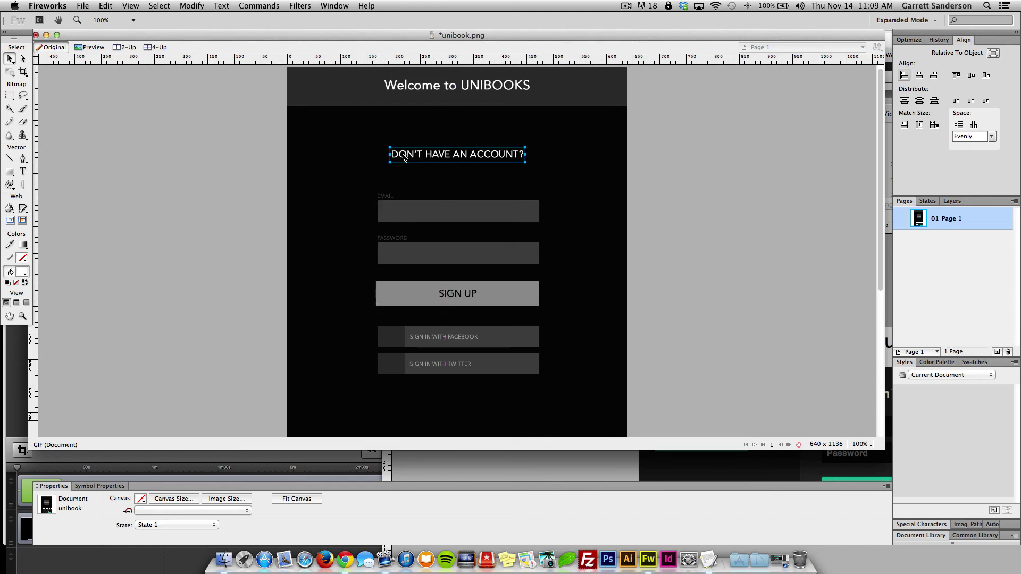
{"action": "left_click", "coordinate": [280, 499]}
{"action": "type", "text": "2"}
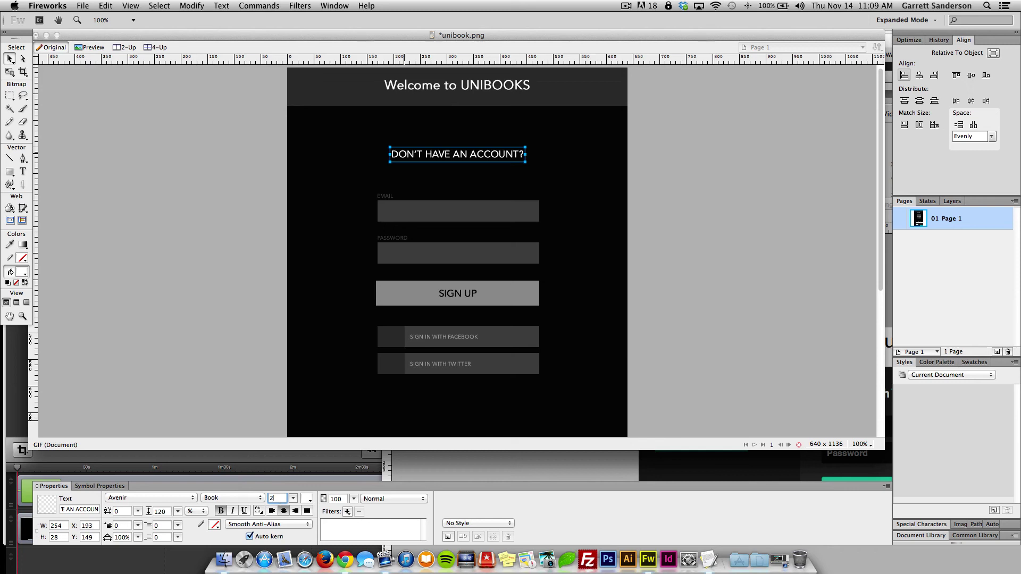
{"action": "type", "text": "1"}
{"action": "key", "text": "Return"}
Step: Select the Gmail/Yahoo login reference image below the sign-up form and delete it
{"action": "left_click", "coordinate": [193, 330]}
{"action": "scroll", "coordinate": [190, 325], "scroll_direction": "down", "scroll_amount": 2}
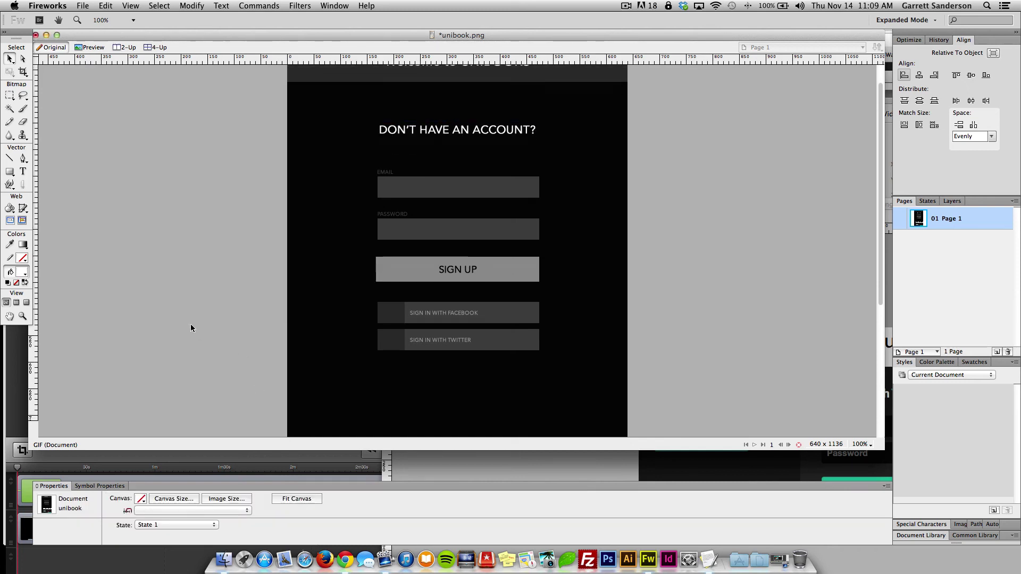
{"action": "scroll", "coordinate": [190, 325], "scroll_direction": "down", "scroll_amount": 1}
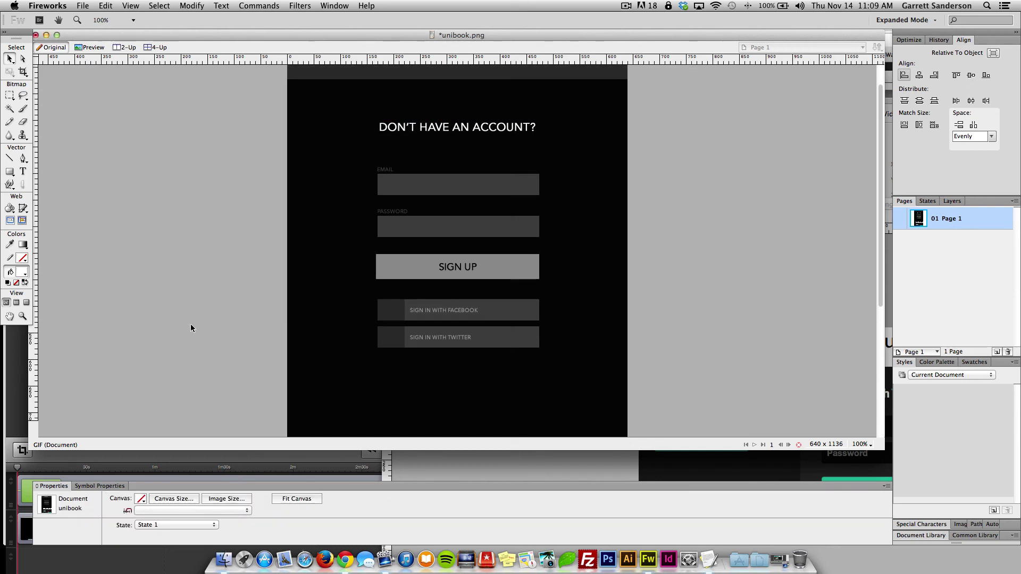
{"action": "scroll", "coordinate": [226, 270], "scroll_direction": "down", "scroll_amount": 4}
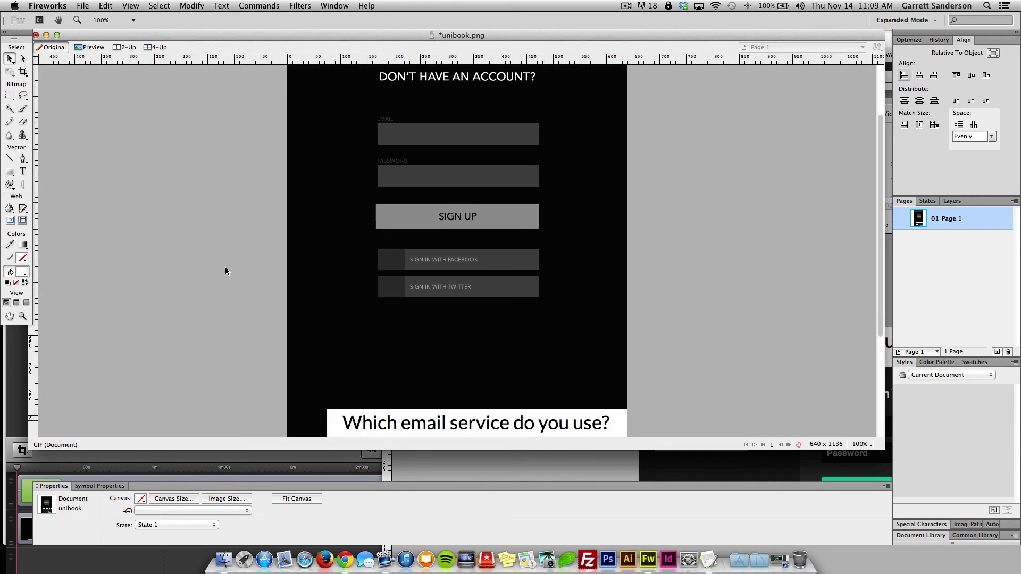
{"action": "scroll", "coordinate": [226, 270], "scroll_direction": "down", "scroll_amount": 4}
{"action": "left_click", "coordinate": [517, 390]}
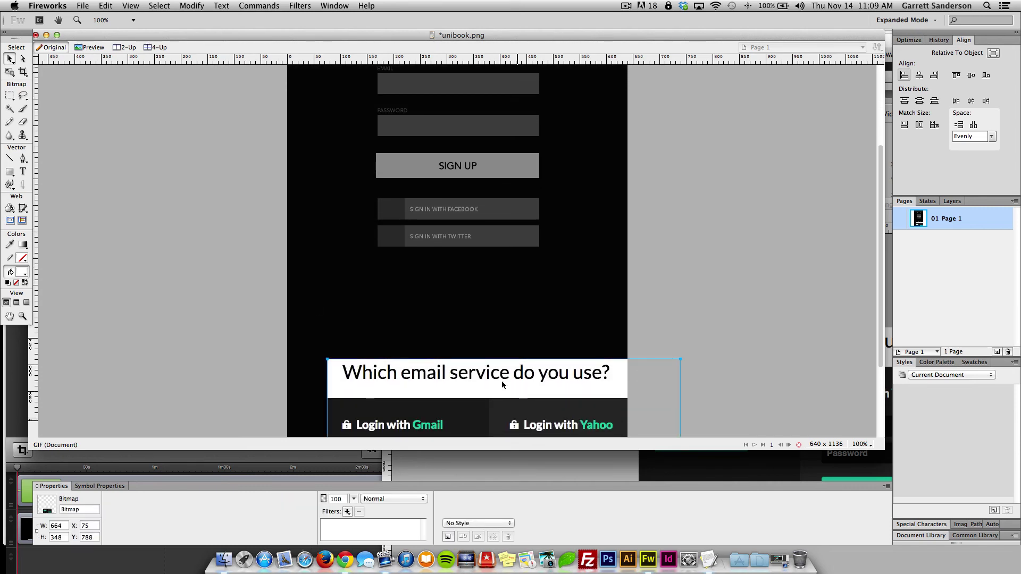
{"action": "scroll", "coordinate": [501, 380], "scroll_direction": "up", "scroll_amount": 4}
{"action": "scroll", "coordinate": [445, 365], "scroll_direction": "down", "scroll_amount": 12}
{"action": "left_click_drag", "start_coordinate": [455, 358], "coordinate": [504, 292]}
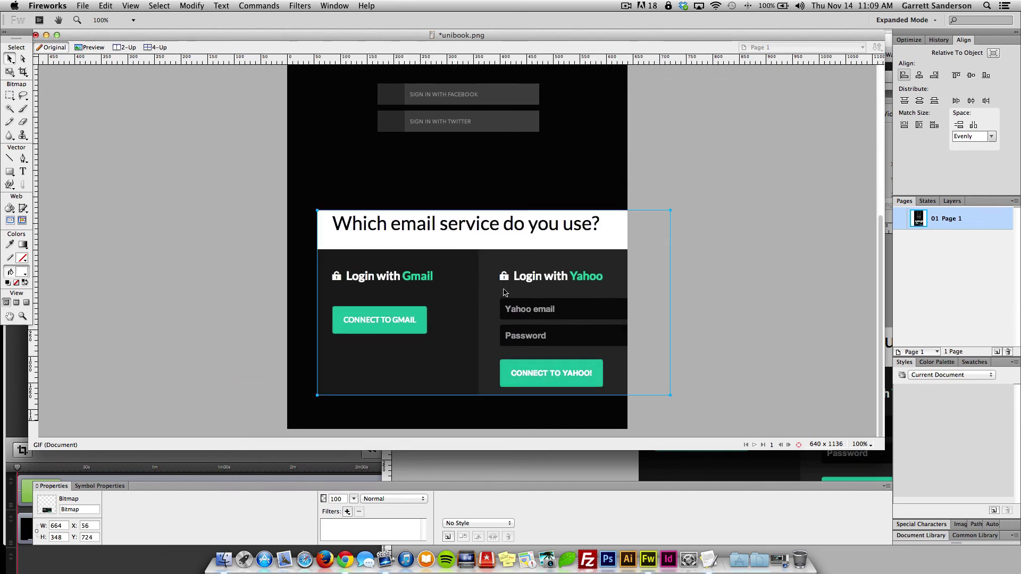
{"action": "scroll", "coordinate": [504, 291], "scroll_direction": "up", "scroll_amount": 15}
{"action": "key", "text": "super+d"}
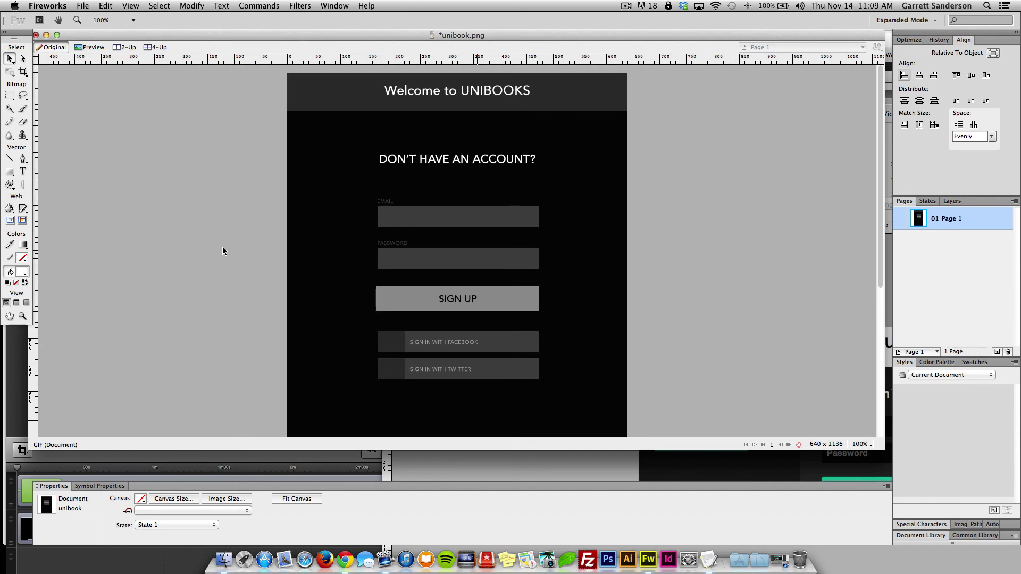
Step: Rename Page 1 to SIGN UP WF, add a blank page, and return to SIGN UP WF
{"action": "scroll", "coordinate": [222, 248], "scroll_direction": "down", "scroll_amount": 1}
{"action": "scroll", "coordinate": [222, 248], "scroll_direction": "up", "scroll_amount": 1}
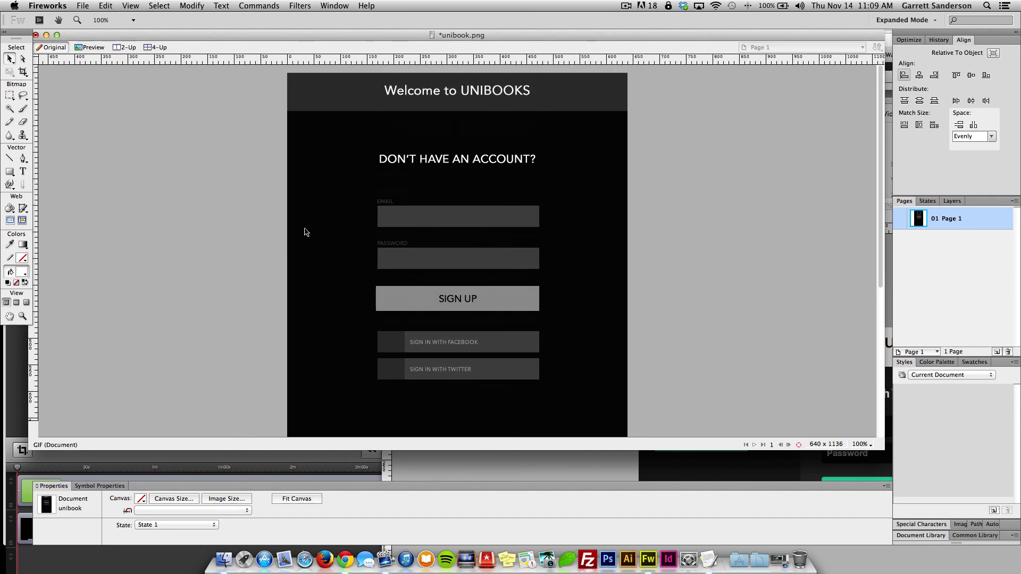
{"action": "double_click", "coordinate": [951, 220]}
{"action": "type", "text": "SIGN"}
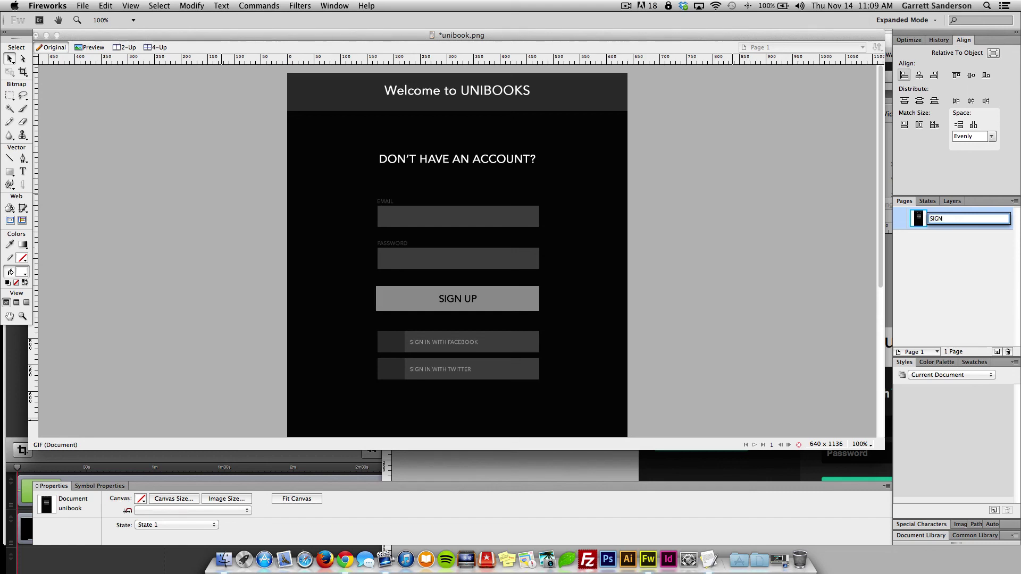
{"action": "type", "text": " UP WF"}
{"action": "key", "text": "Return"}
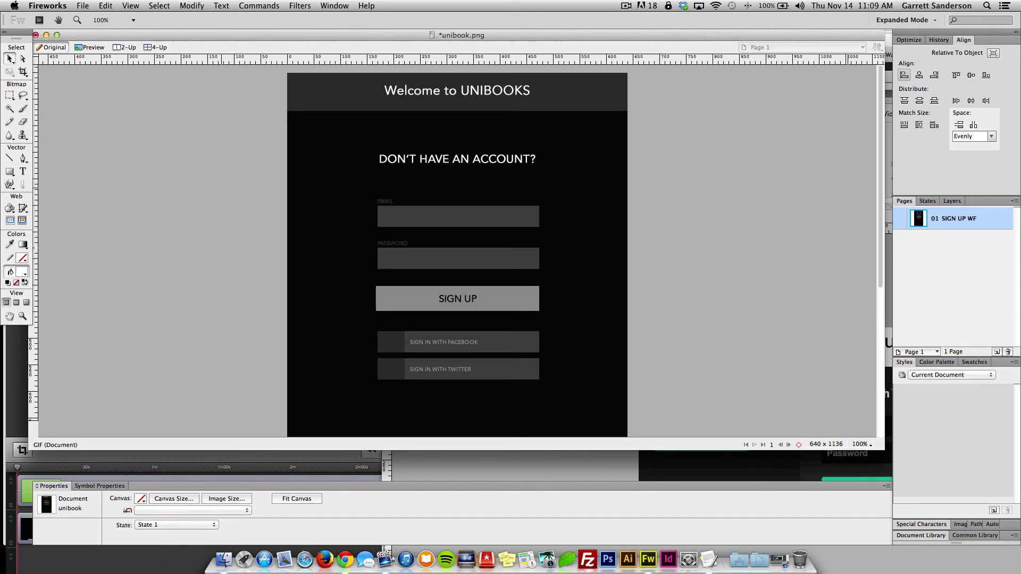
{"action": "left_click", "coordinate": [997, 351]}
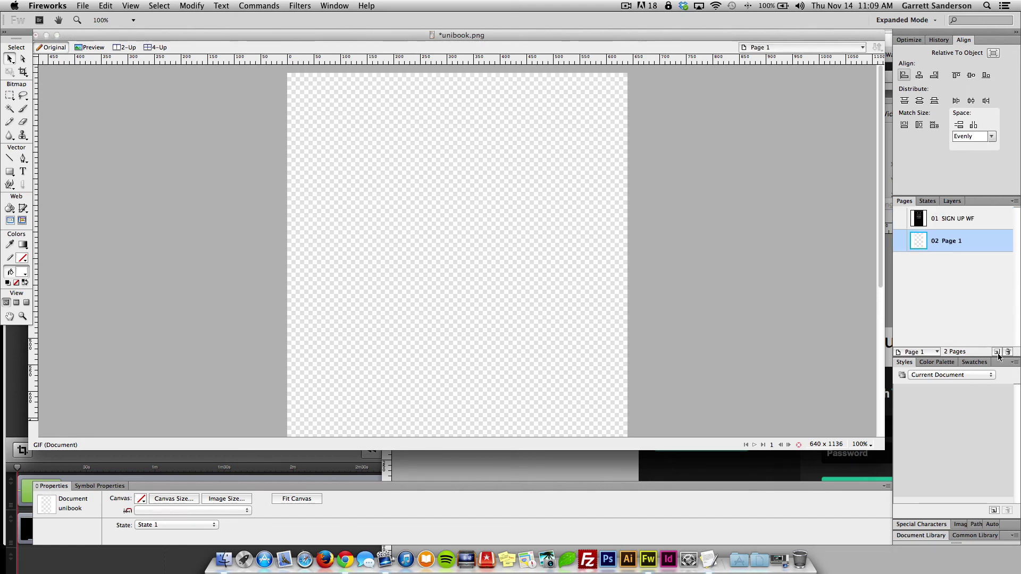
{"action": "left_click", "coordinate": [970, 218]}
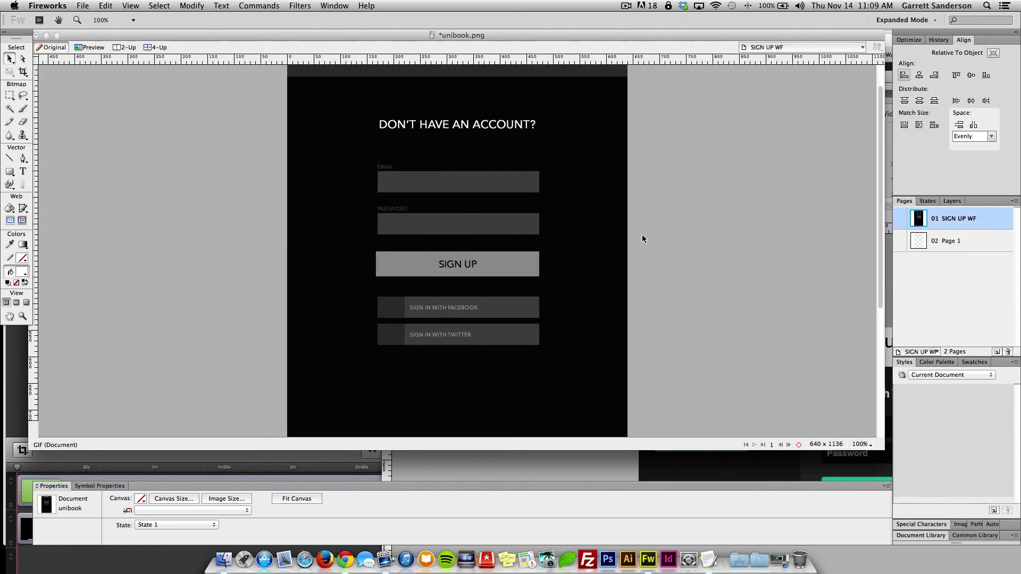
Step: Check the layout by selecting the Welcome to UNIBOOKS header, password box and email box
{"action": "scroll", "coordinate": [642, 233], "scroll_direction": "down", "scroll_amount": 5}
{"action": "scroll", "coordinate": [643, 234], "scroll_direction": "up", "scroll_amount": 5}
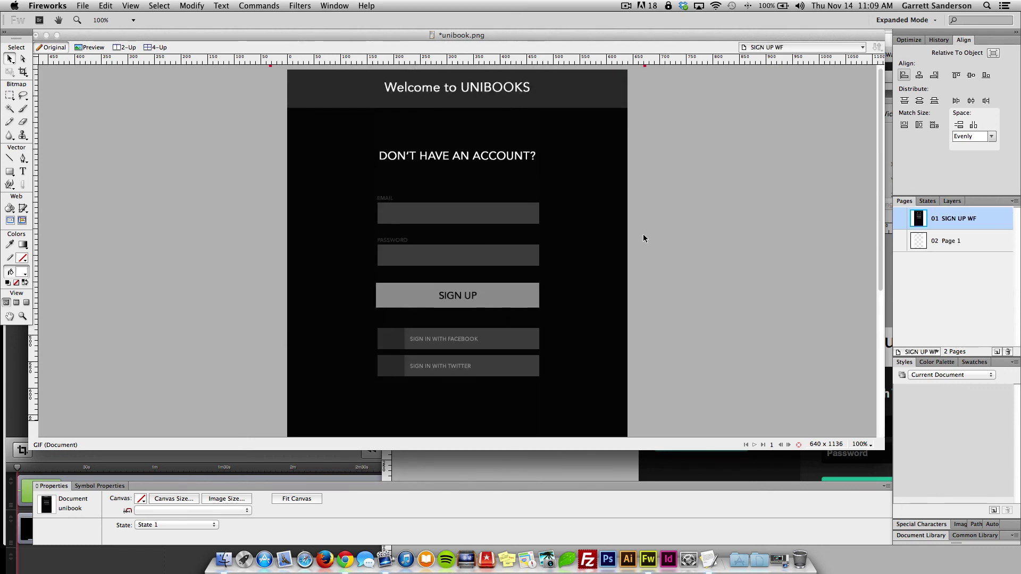
{"action": "scroll", "coordinate": [643, 233], "scroll_direction": "down", "scroll_amount": 5}
{"action": "scroll", "coordinate": [644, 237], "scroll_direction": "up", "scroll_amount": 5}
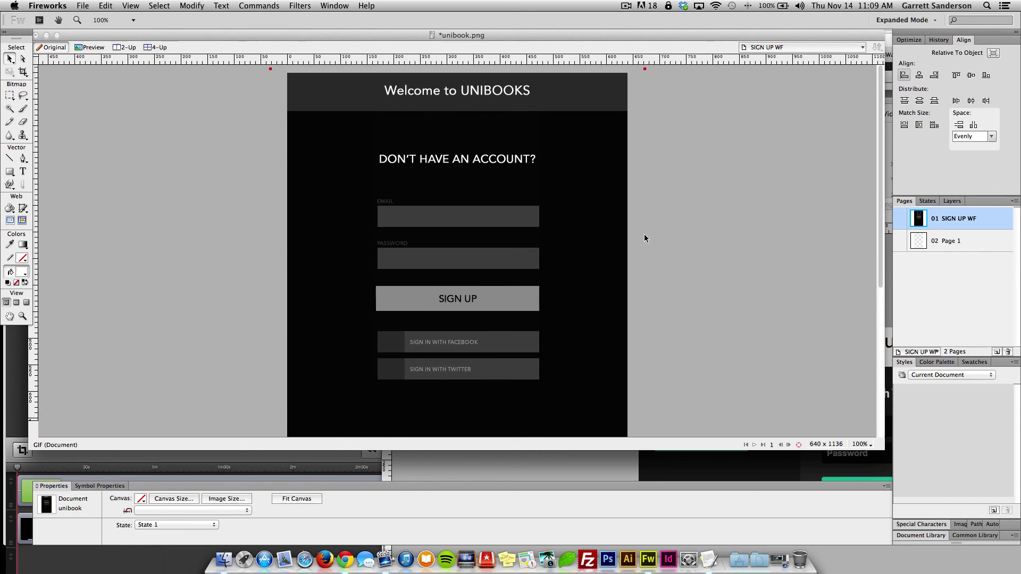
{"action": "scroll", "coordinate": [644, 238], "scroll_direction": "down", "scroll_amount": 4}
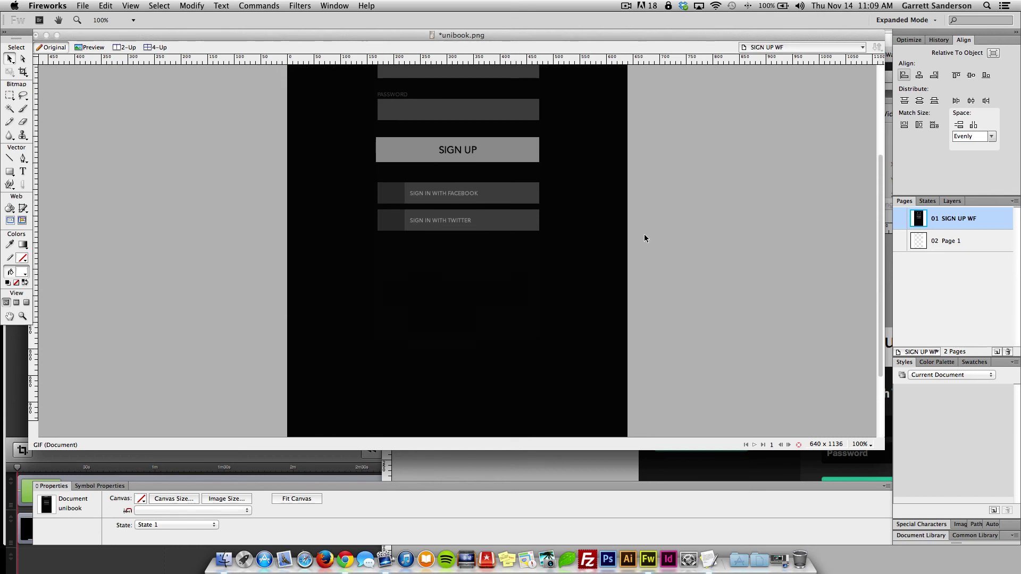
{"action": "scroll", "coordinate": [644, 237], "scroll_direction": "up", "scroll_amount": 4}
{"action": "scroll", "coordinate": [644, 238], "scroll_direction": "down", "scroll_amount": 3}
{"action": "scroll", "coordinate": [644, 238], "scroll_direction": "up", "scroll_amount": 3}
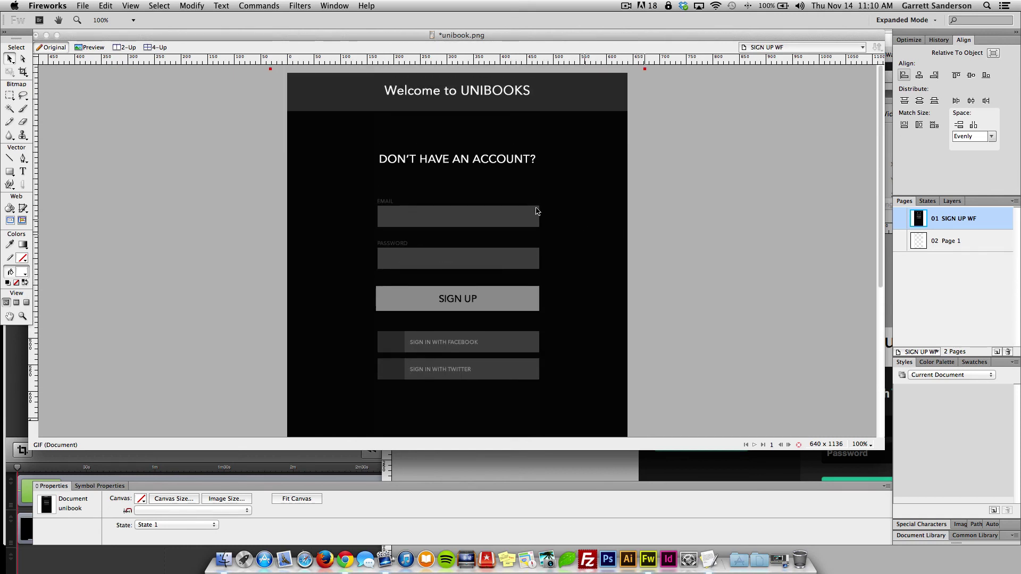
{"action": "left_click", "coordinate": [414, 95]}
{"action": "scroll", "coordinate": [319, 241], "scroll_direction": "down", "scroll_amount": 3}
{"action": "left_click", "coordinate": [425, 166]}
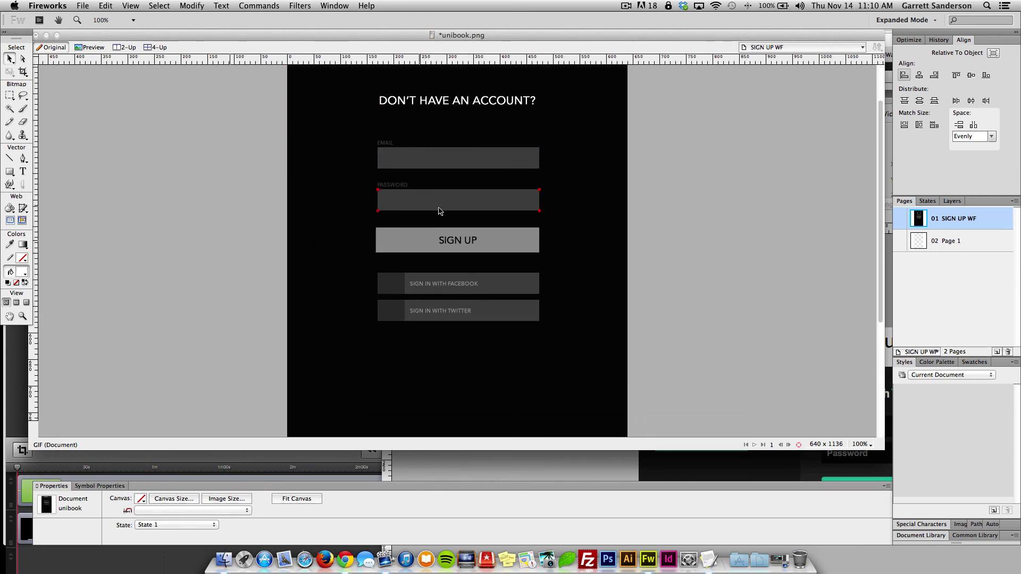
{"action": "left_click", "coordinate": [412, 148]}
Step: Open the EMAIL label for text editing, then deselect it and shift the document window right
{"action": "left_click", "coordinate": [23, 171]}
{"action": "left_click", "coordinate": [378, 143]}
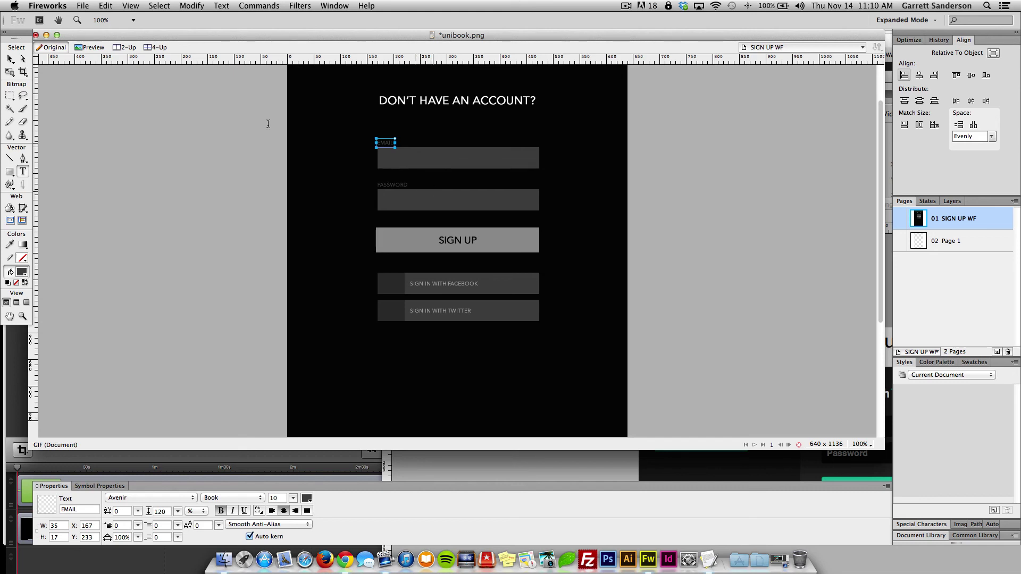
{"action": "left_click", "coordinate": [10, 58]}
{"action": "left_click", "coordinate": [198, 164]}
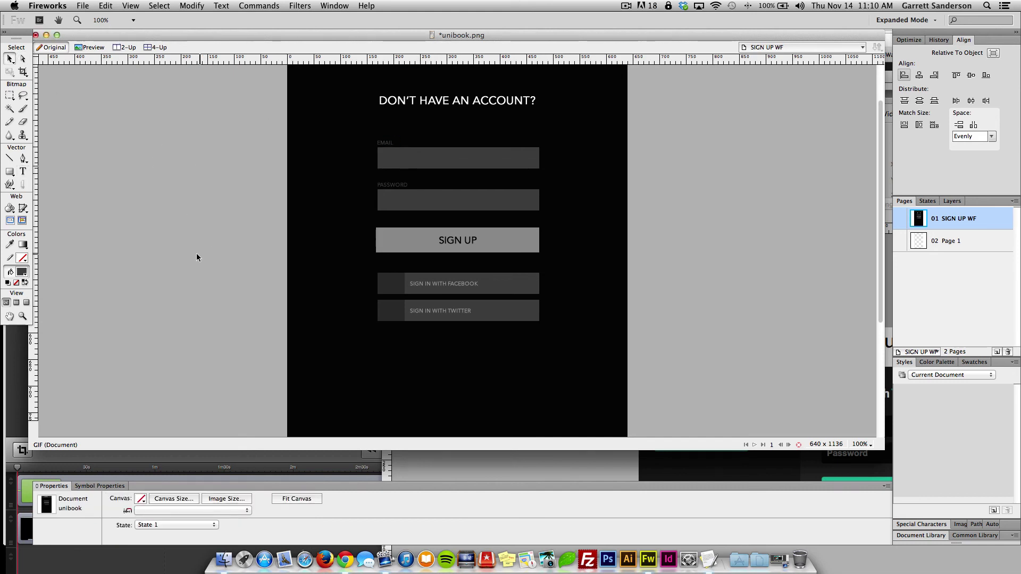
{"action": "scroll", "coordinate": [197, 256], "scroll_direction": "down", "scroll_amount": 5}
{"action": "scroll", "coordinate": [207, 246], "scroll_direction": "up", "scroll_amount": 7}
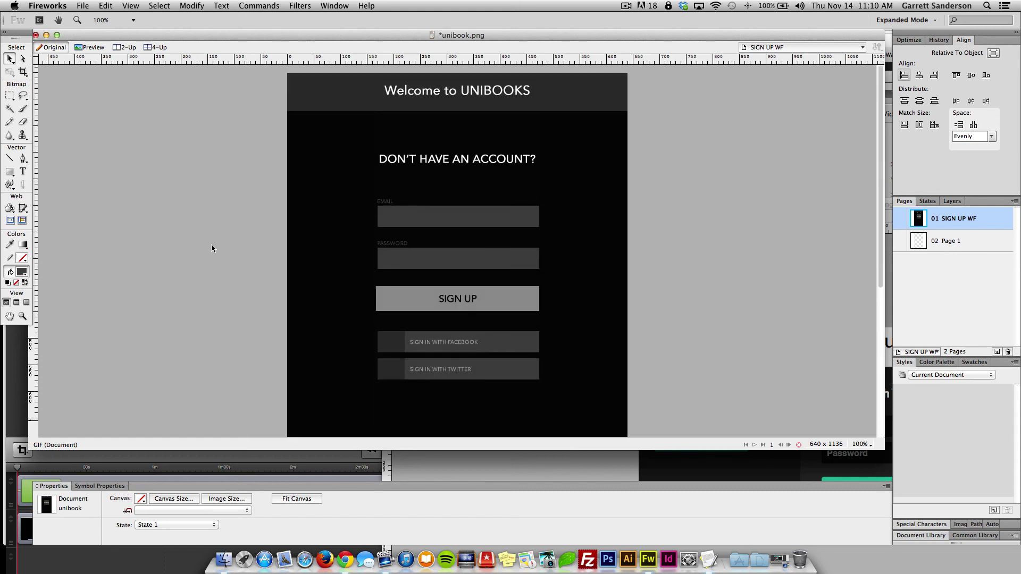
{"action": "left_click_drag", "start_coordinate": [243, 35], "coordinate": [247, 35]}
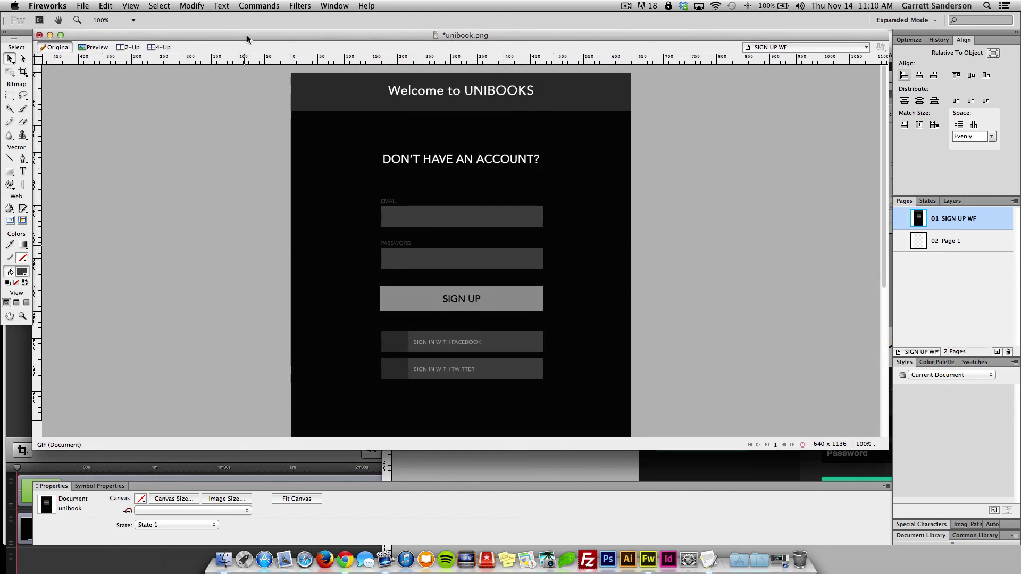
{"action": "left_click", "coordinate": [708, 560]}
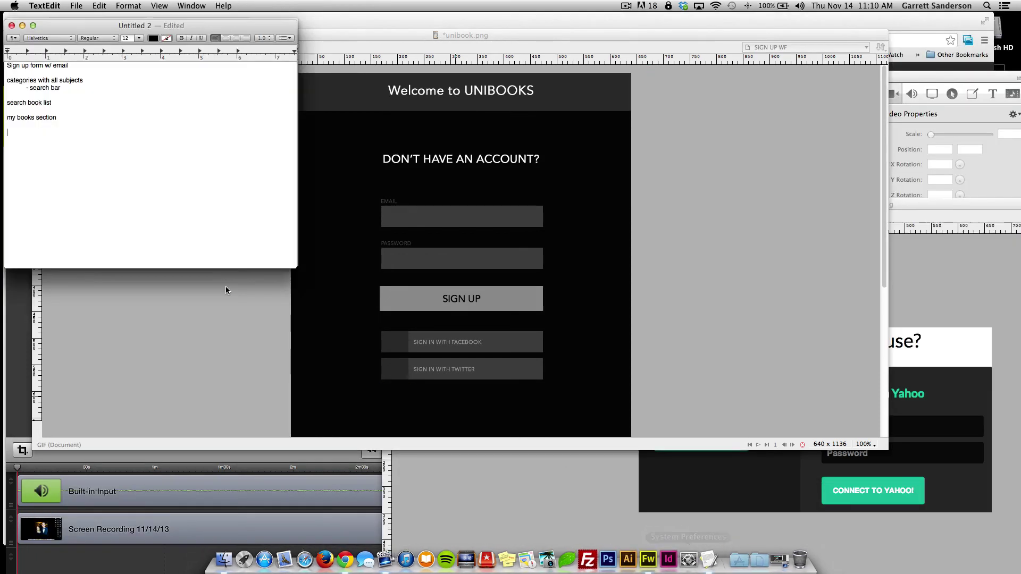
{"action": "mouse_move", "coordinate": [64, 87]}
{"action": "left_mouse_down"}
{"action": "mouse_move", "coordinate": [14, 74]}
{"action": "mouse_move", "coordinate": [61, 87]}
{"action": "left_mouse_up"}
{"action": "left_click", "coordinate": [346, 198]}
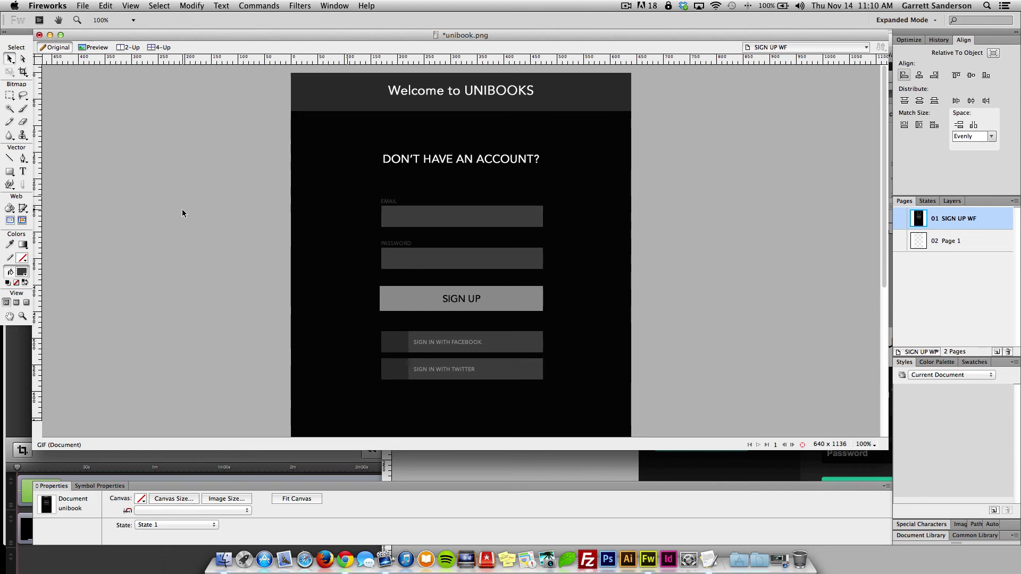